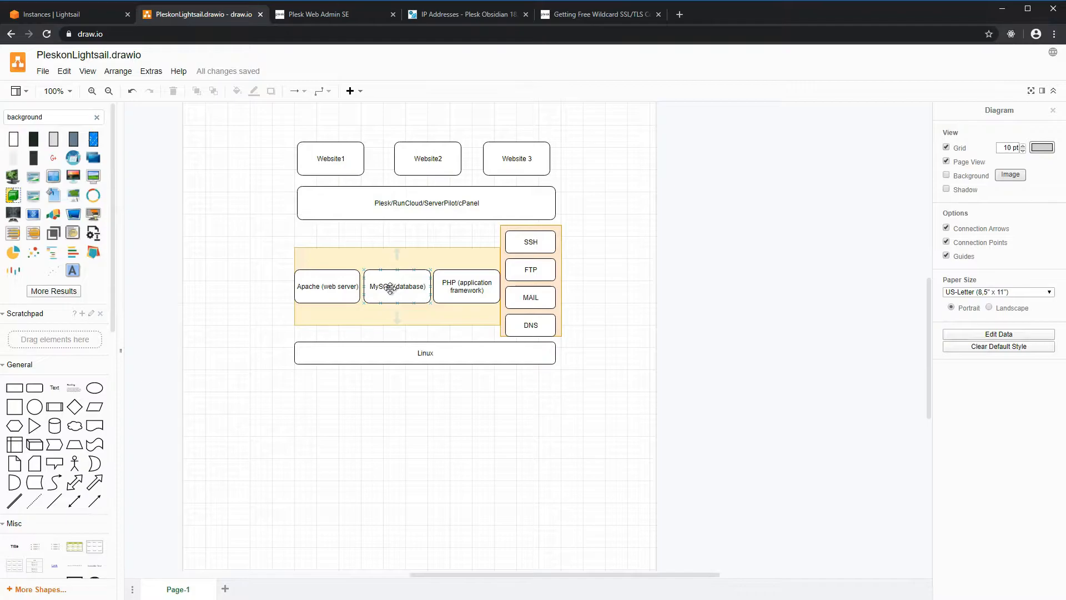
Examine the hosting stack diagram: the PHP framework, the SSH, FTP, MAIL and DNS services, and the Linux layer
left_click(466, 289)
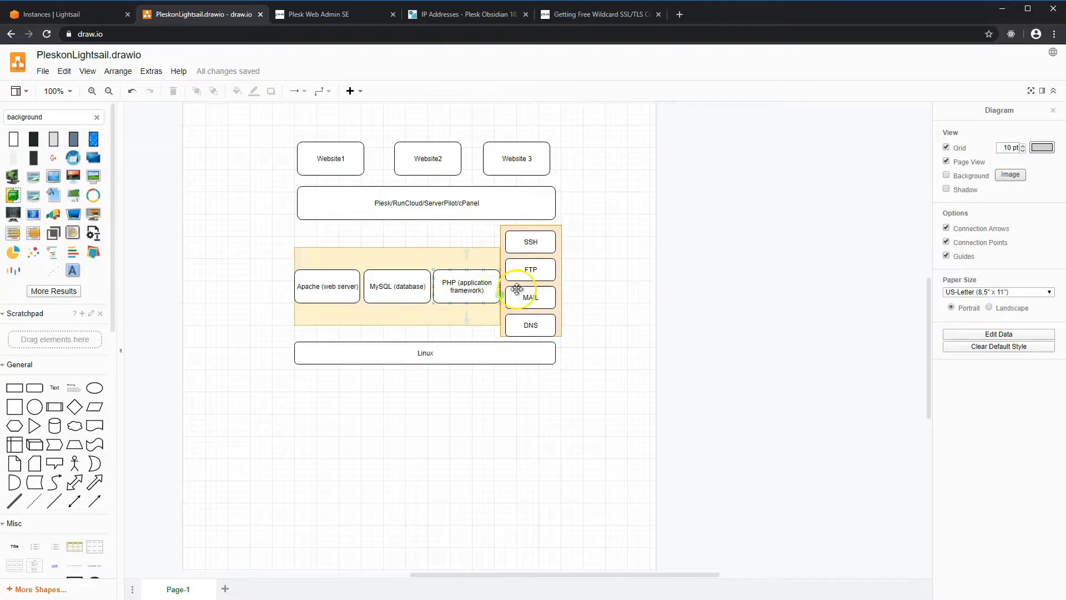
left_click(555, 242)
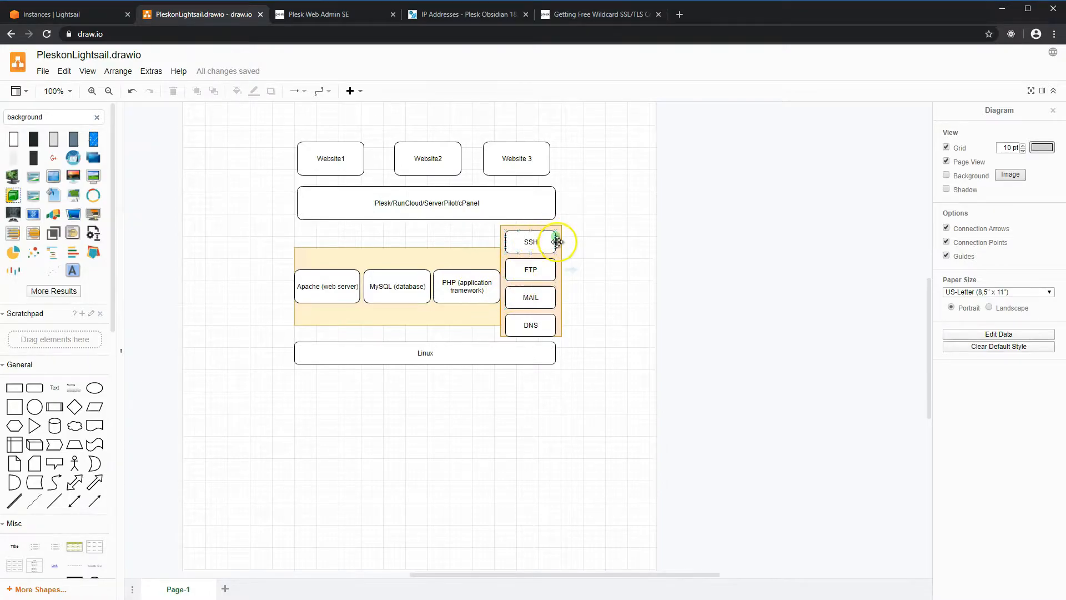
left_click(521, 256)
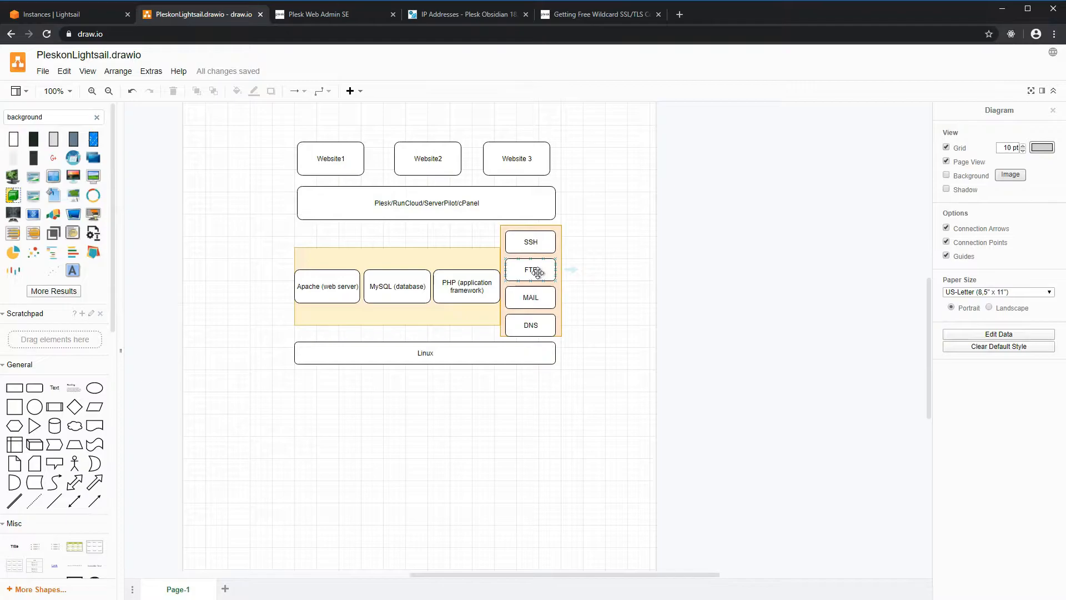
left_click(538, 251)
left_click(528, 304)
left_click(531, 297)
left_click(533, 299)
left_click(523, 324)
left_click(528, 324)
left_click(563, 305)
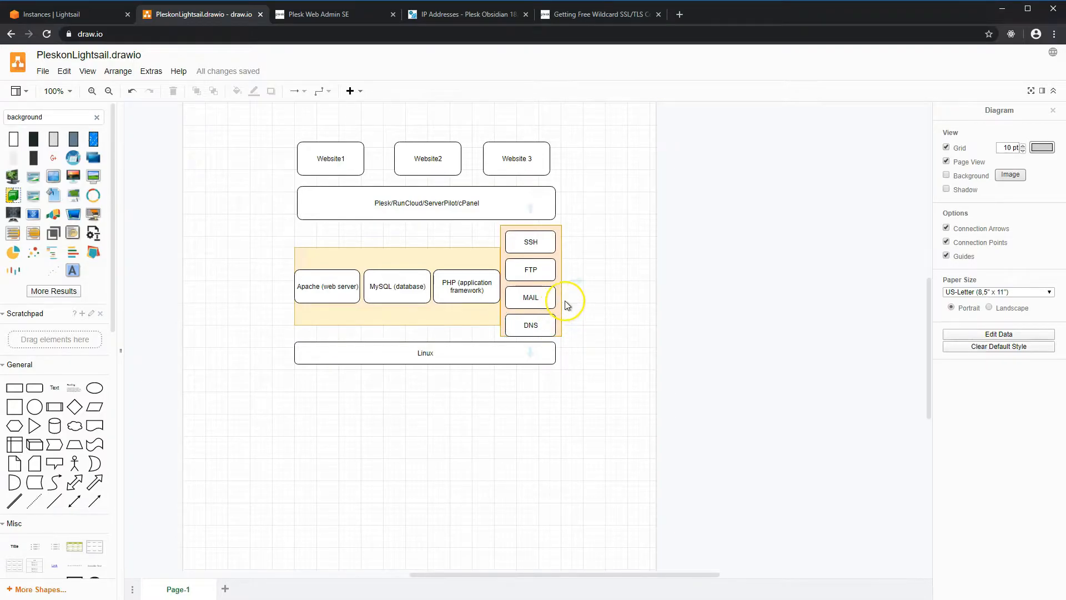
left_click(537, 298)
left_click(491, 380)
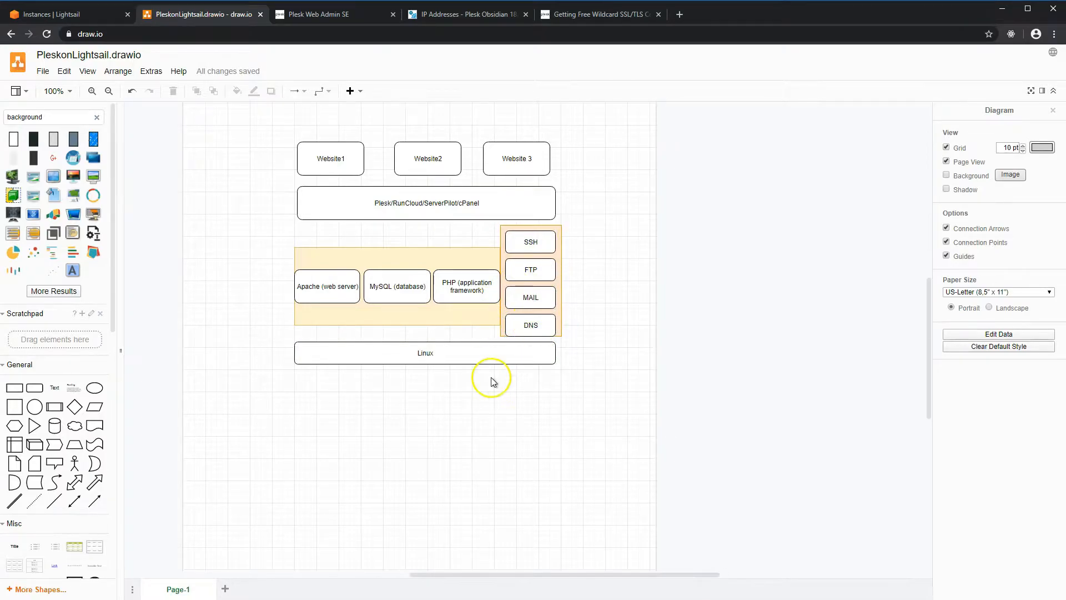
left_click(385, 362)
left_click(394, 386)
scroll(282, 285, "up", 1)
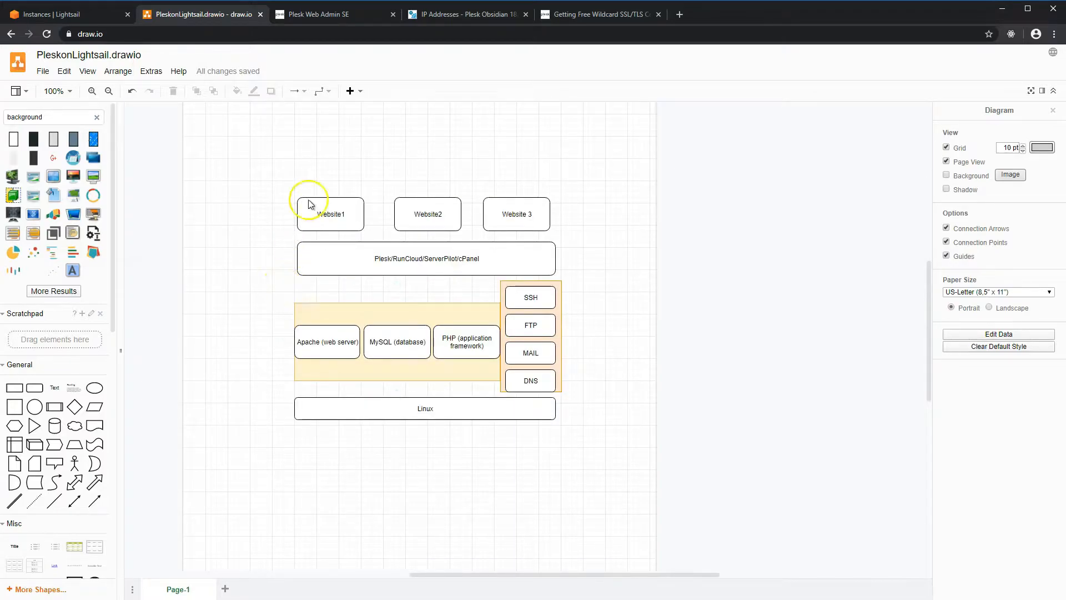
Review the Plesk Web Admin SE documentation page for the free licence's description and limitations
left_click(311, 14)
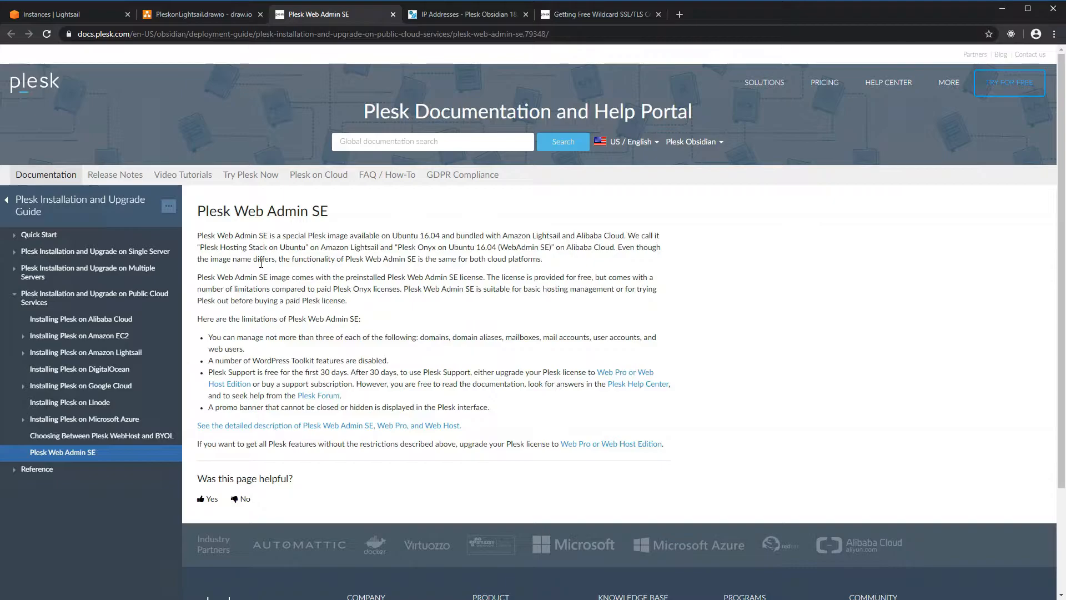
left_click(278, 314)
left_click(334, 365)
left_click(380, 188)
Start a new Amazon Lightsail instance on the Linux/Unix platform with the Plesk Hosting Stack on Ubuntu blueprint
left_click(78, 16)
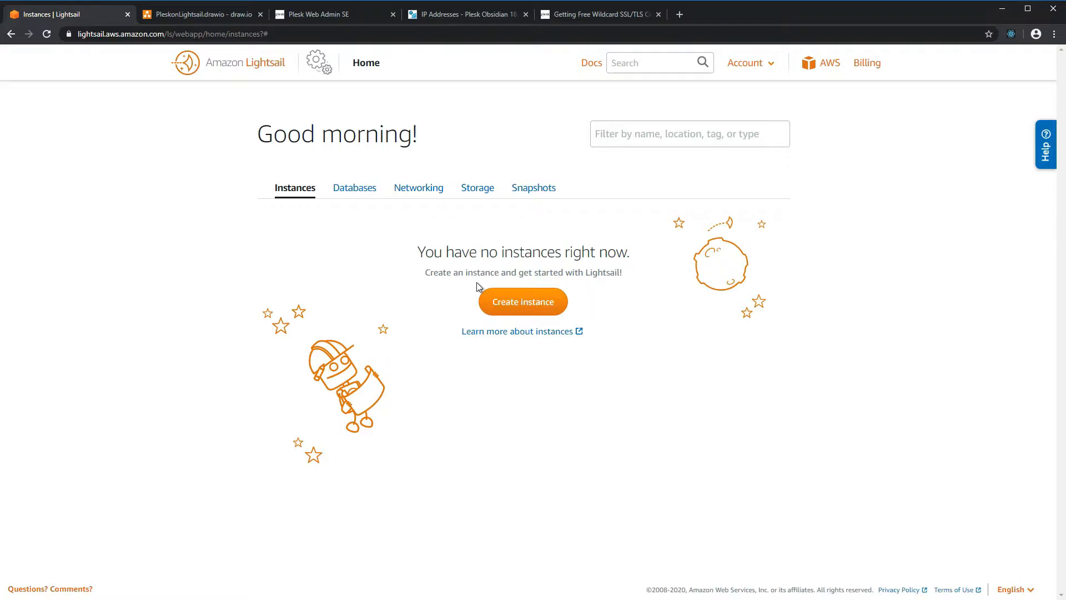
left_click(523, 301)
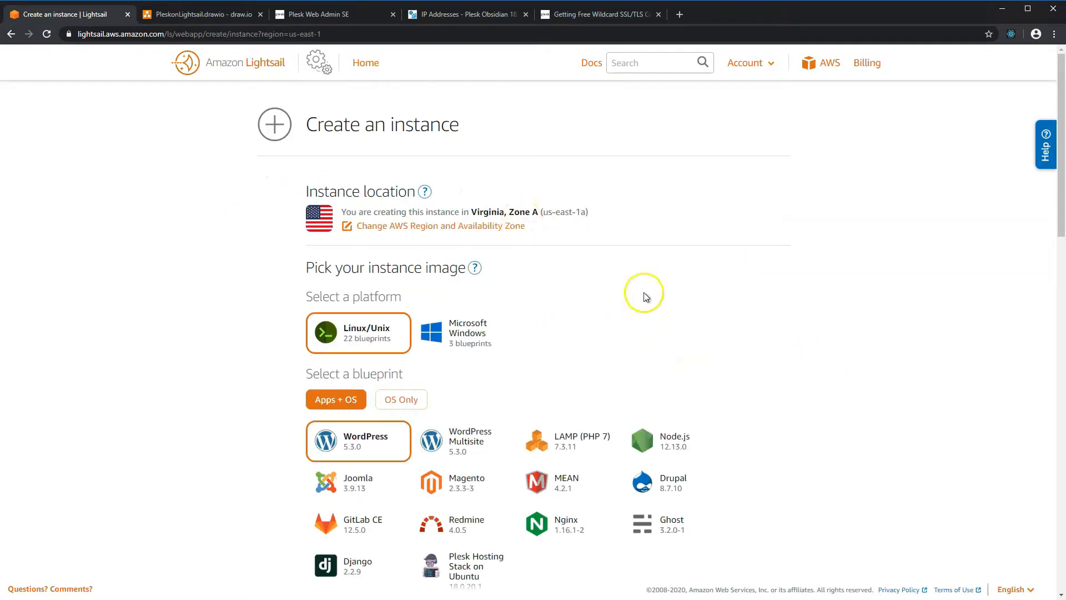
scroll(726, 356, "down", 2)
scroll(725, 355, "up", 1)
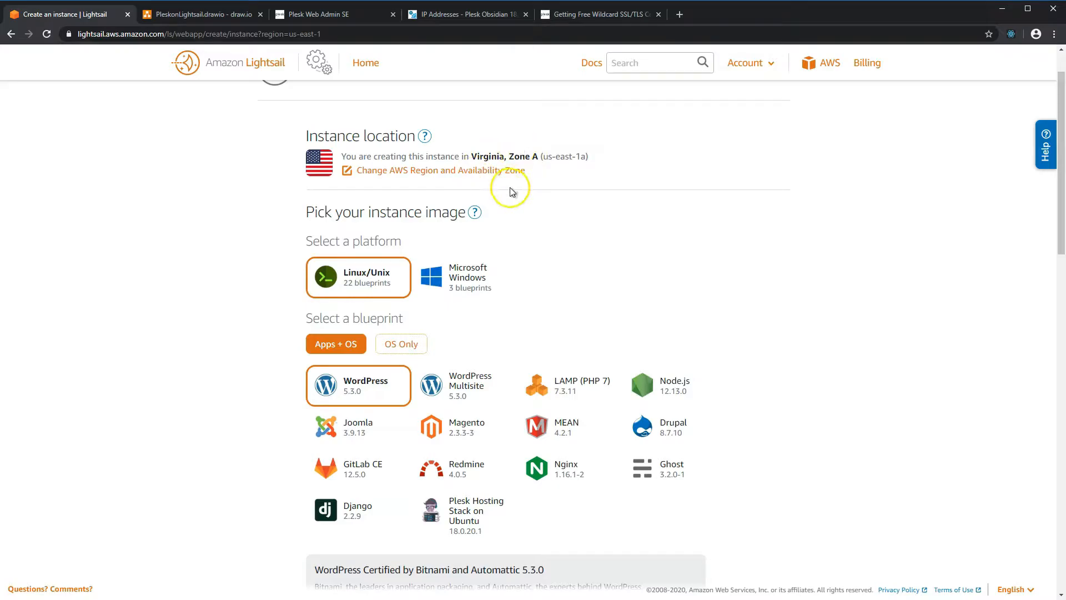
scroll(558, 282, "down", 3)
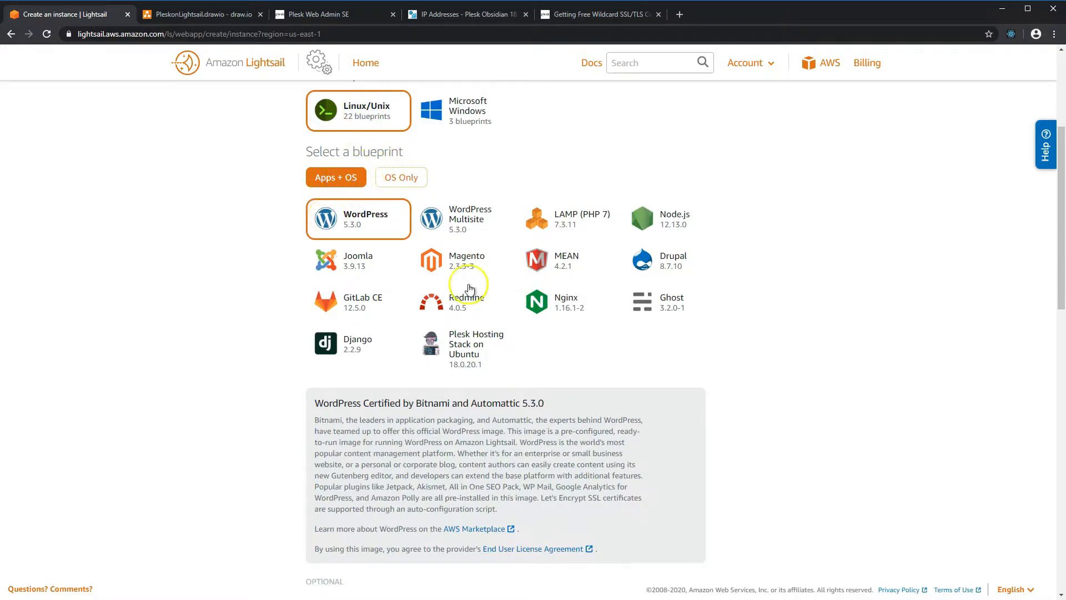
left_click(459, 355)
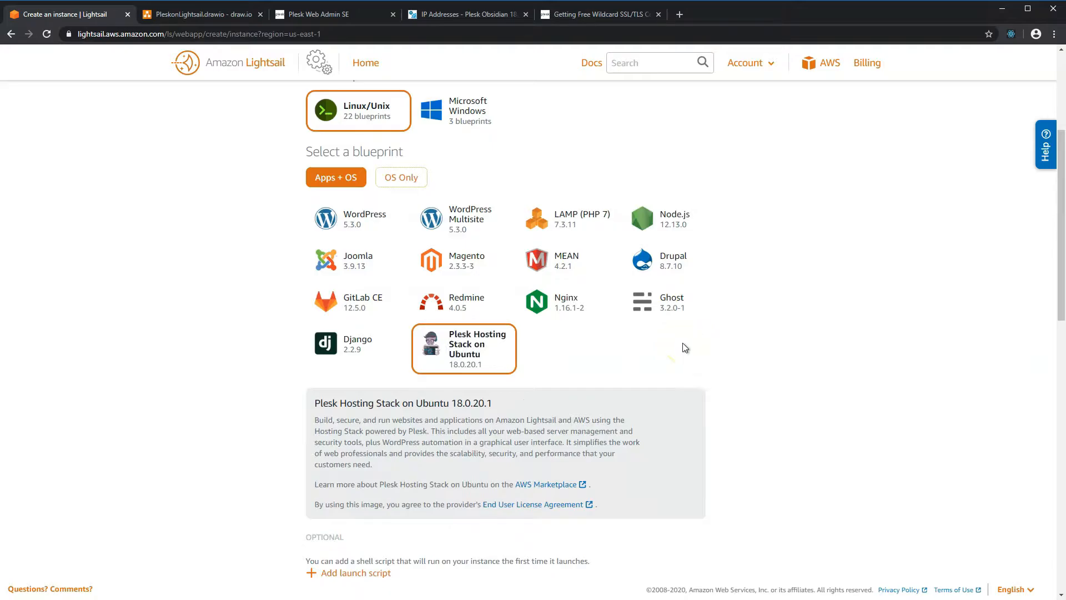
Create the instance on the $5 USD monthly plan, keeping the default name and a quantity of 1
scroll(685, 348, "down", 8)
left_click(295, 283)
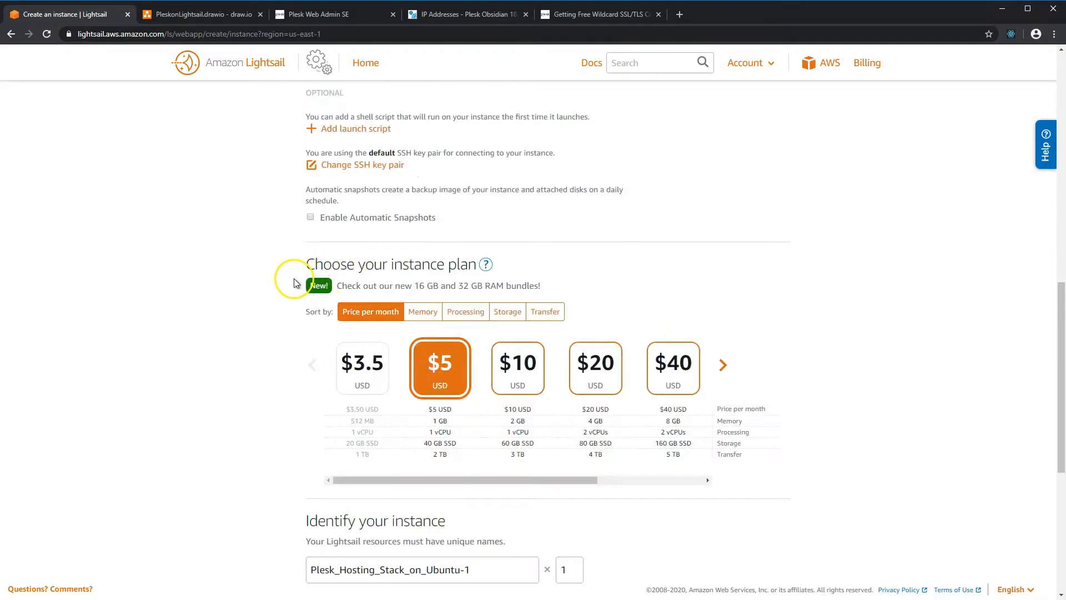
left_click(363, 389)
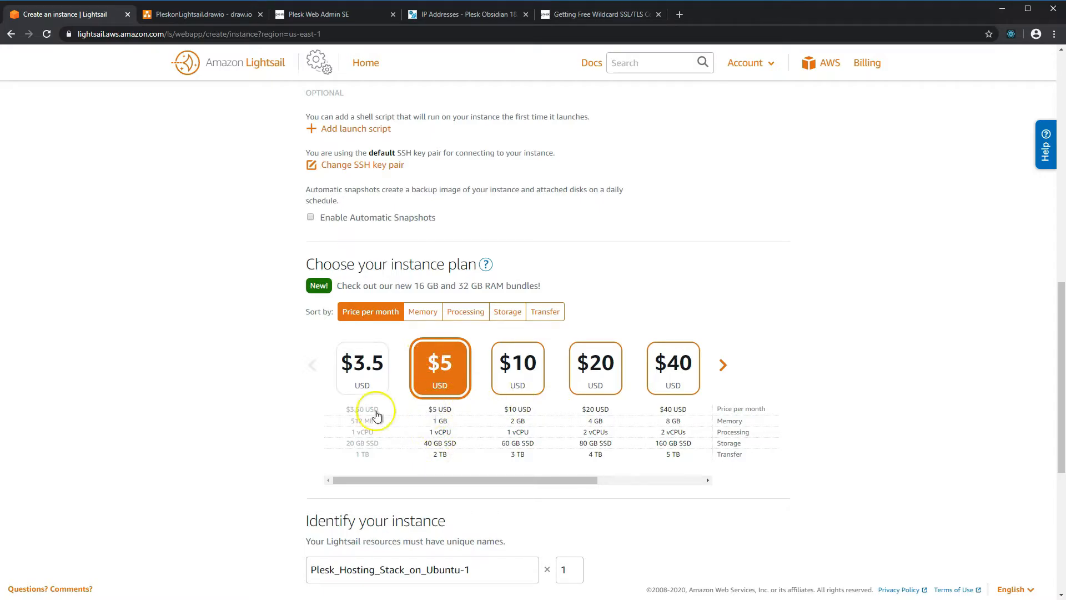
scroll(273, 401, "down", 4)
scroll(274, 405, "down", 2)
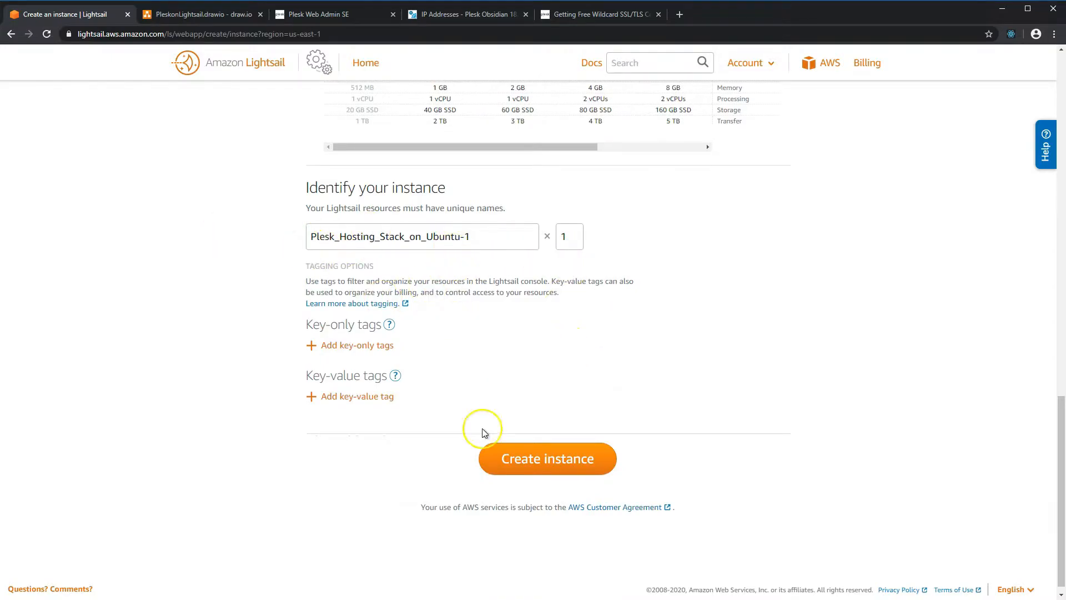
left_click(503, 459)
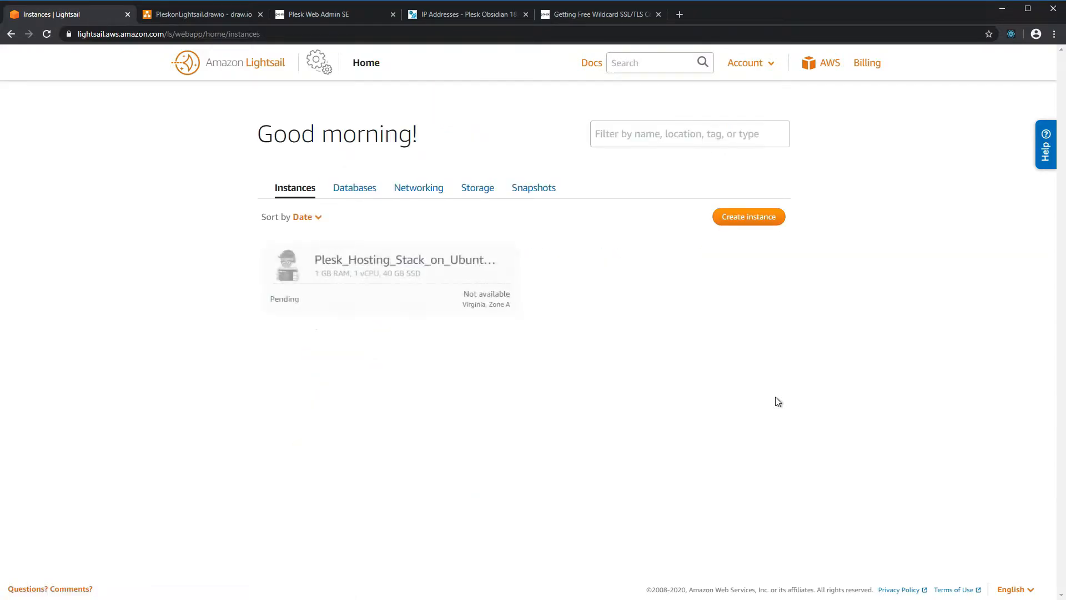
Create a static IP address in the Virginia region under its default name
left_click(425, 190)
left_click(521, 329)
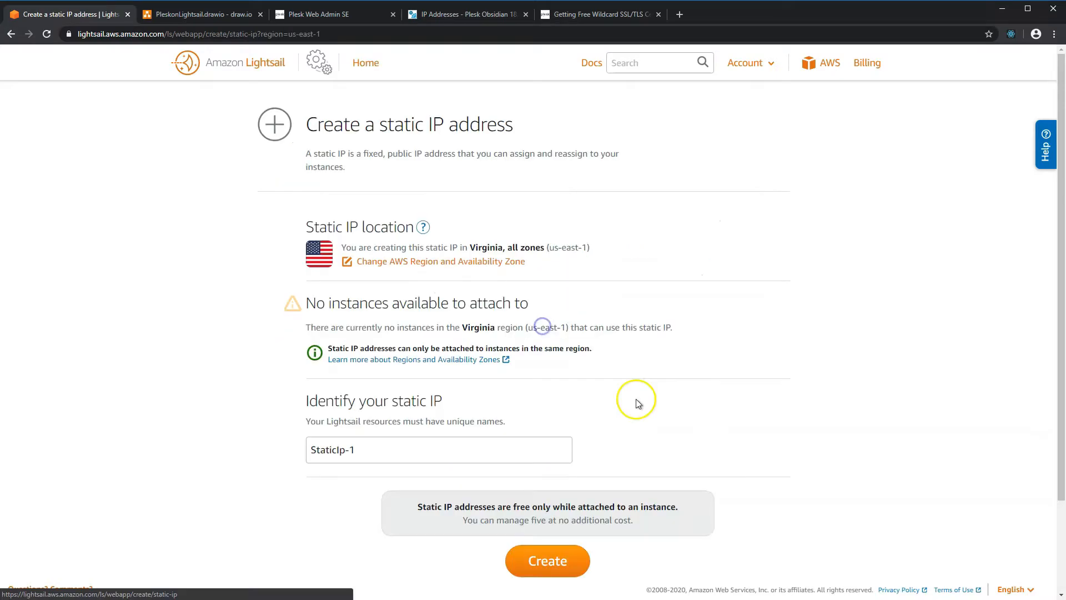
left_click(558, 558)
Attach the new static IP to the Plesk Hosting Stack instance
left_click(365, 64)
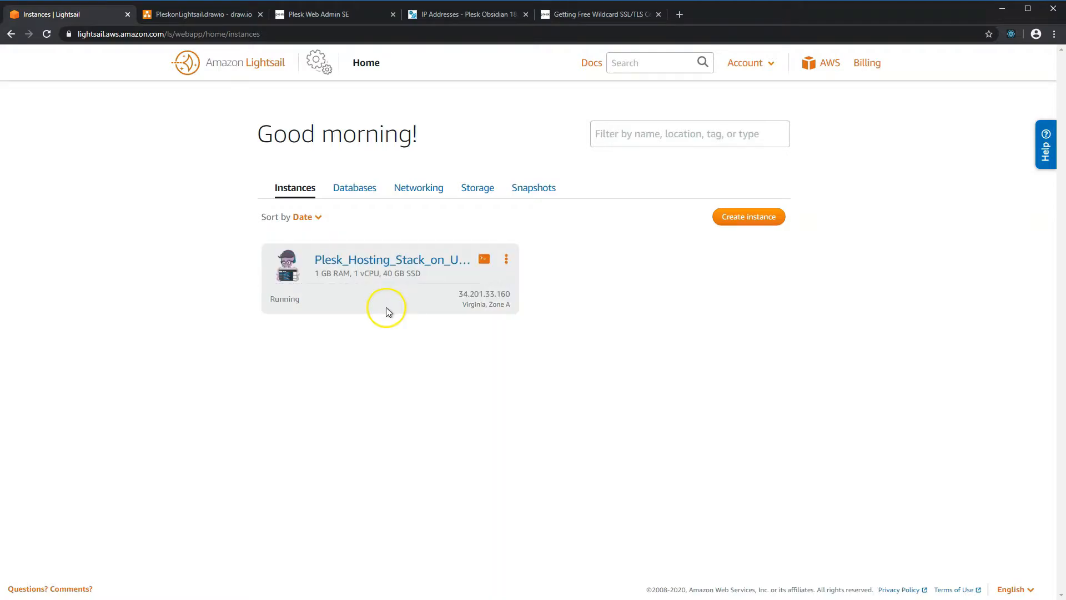
left_click(416, 190)
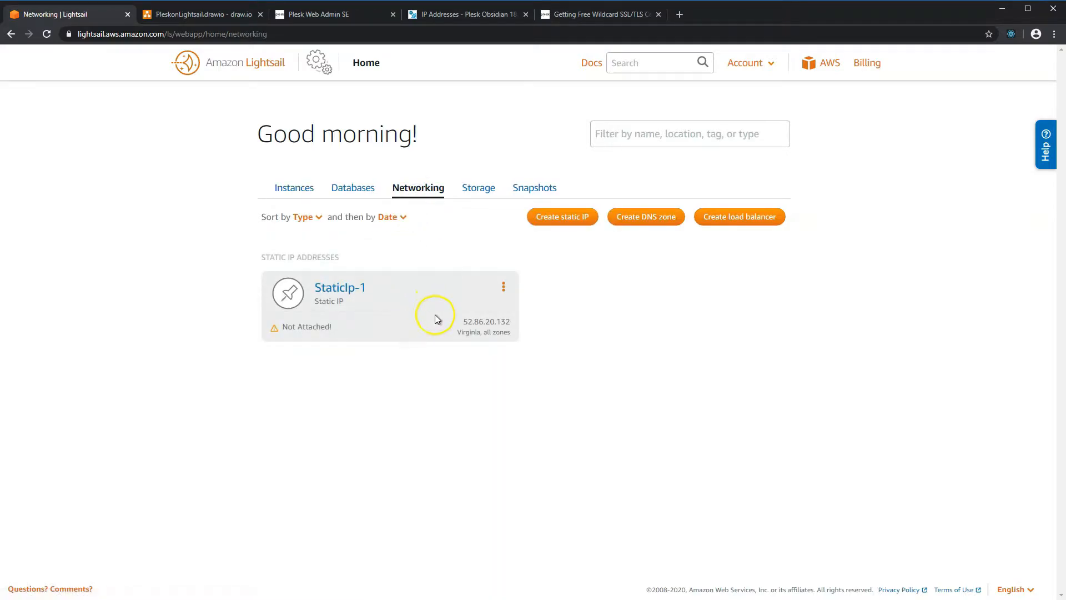
left_click(354, 303)
left_click(438, 467)
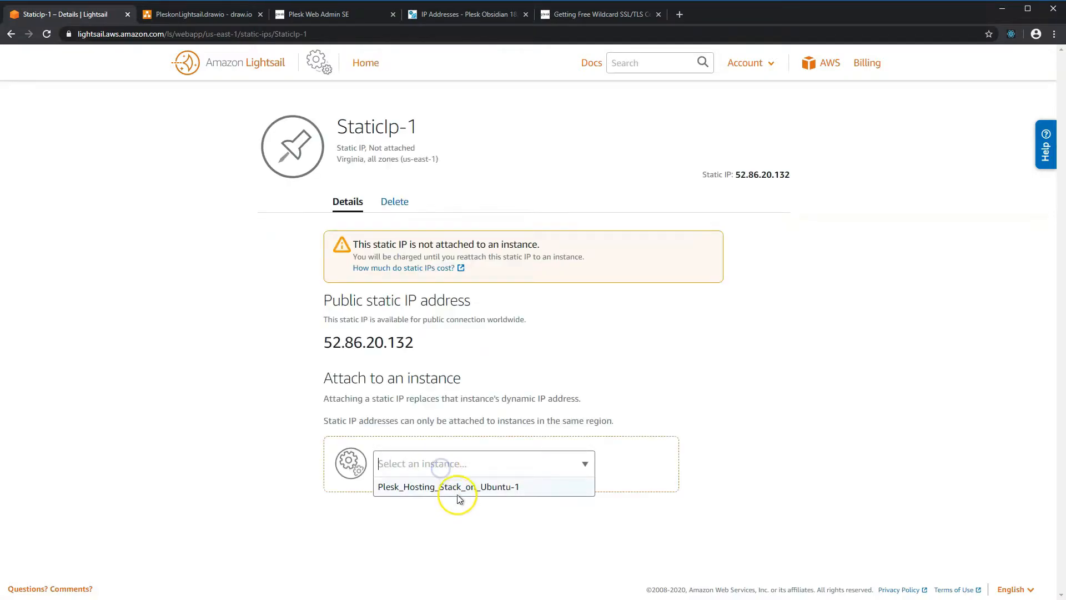
left_click(457, 491)
left_click(638, 476)
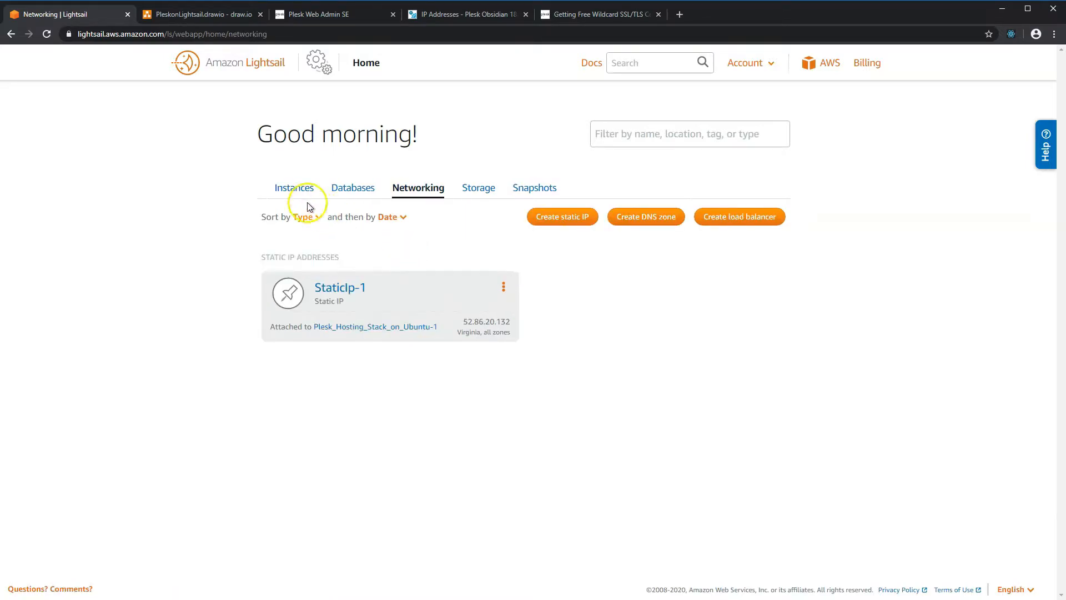
Review the Plesk instance's networking settings, checking its IP addresses and the firewall's open ports
left_click(296, 190)
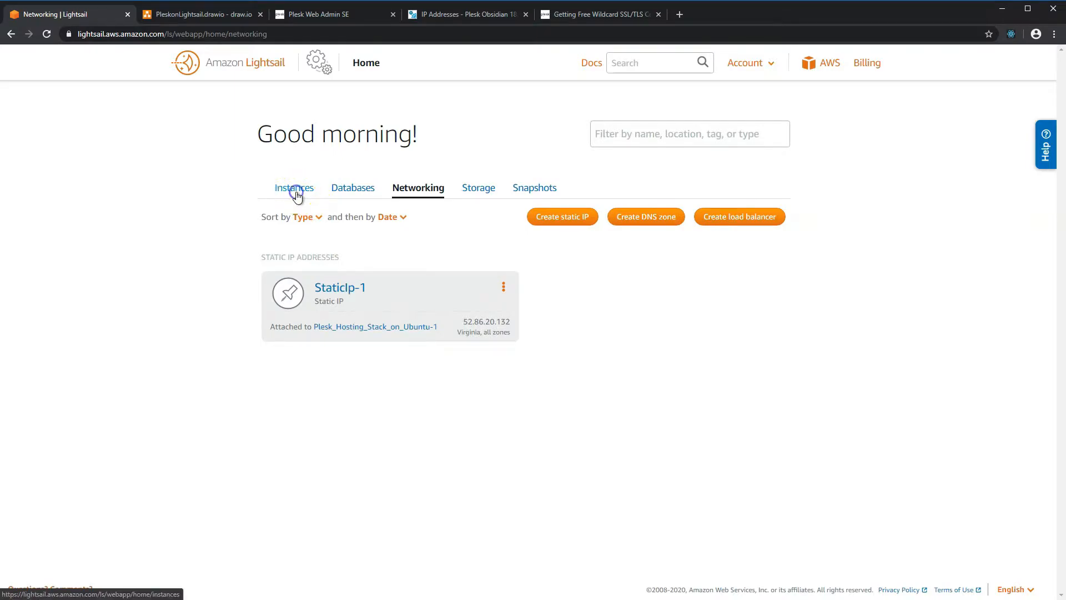
left_click(336, 262)
double_click(344, 259)
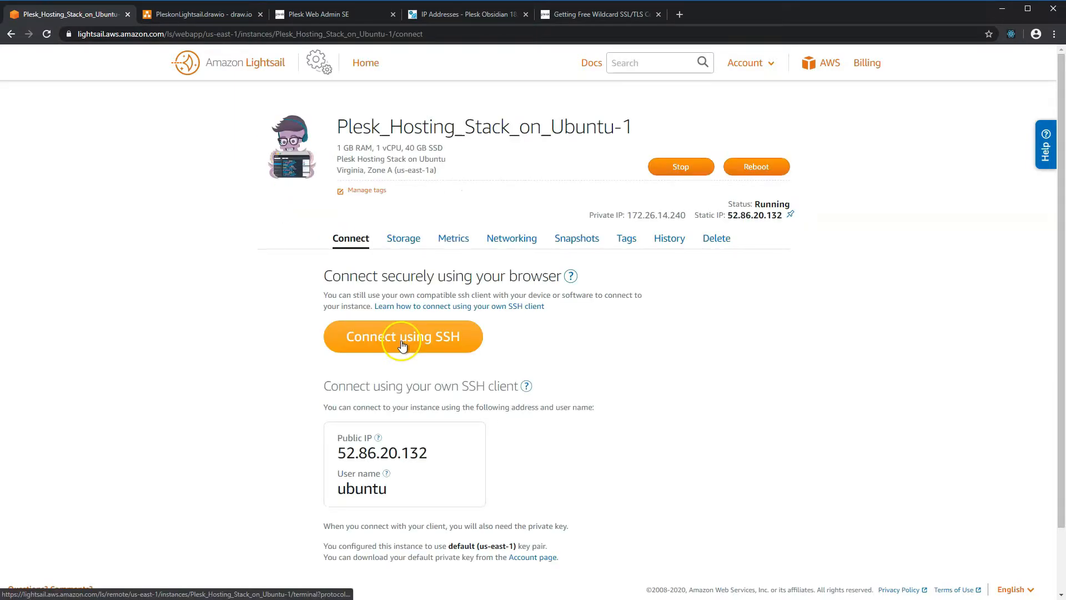
left_click(509, 246)
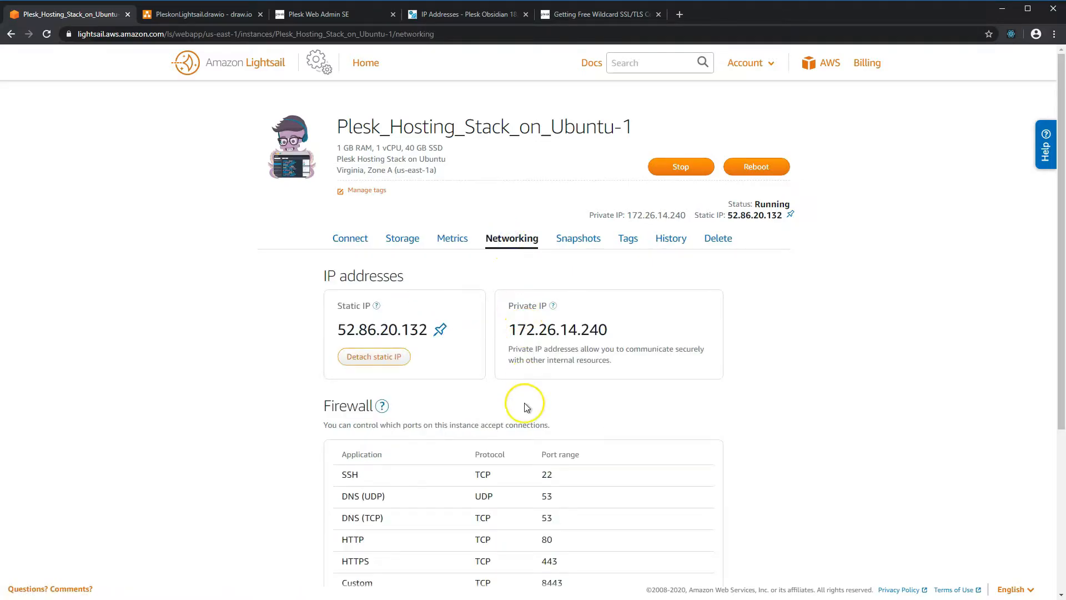
scroll(528, 424, "down", 3)
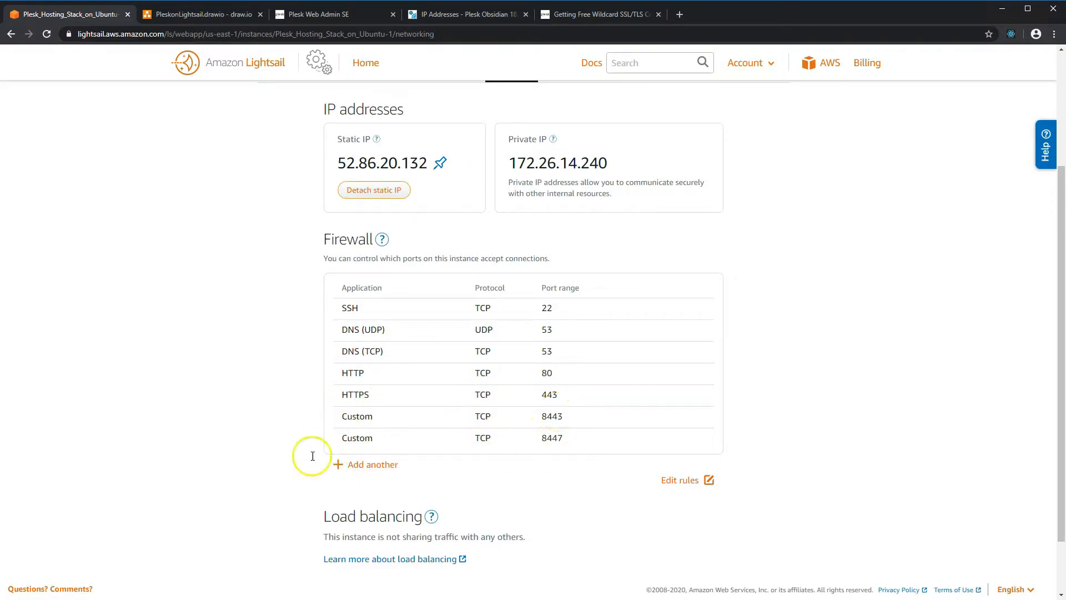
scroll(299, 411, "up", 1)
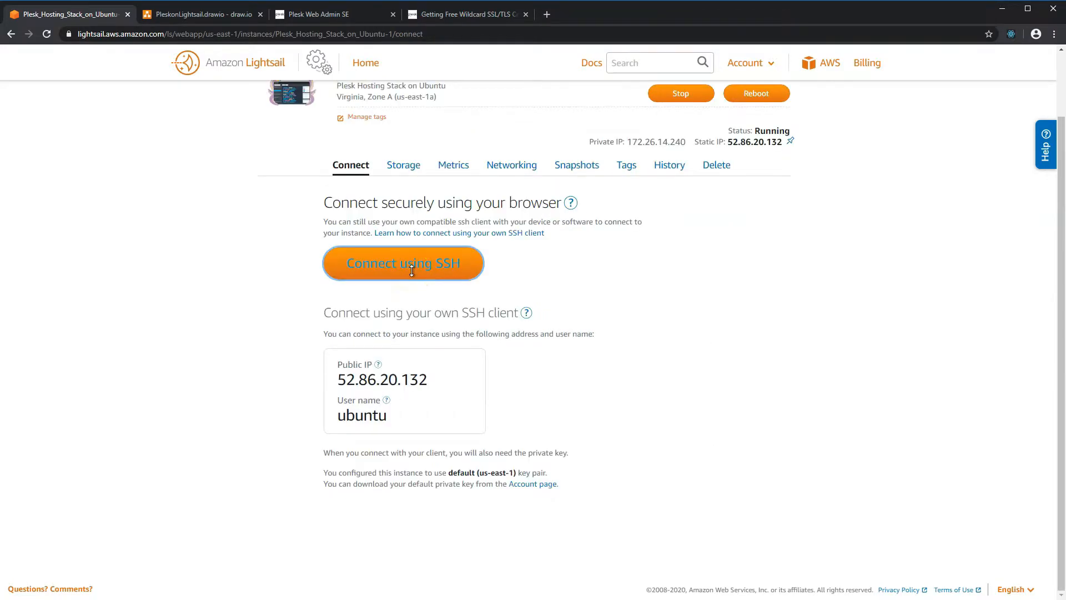
Connect to the instance through browser-based SSH and run "sudo plesk login" to generate a one-time login link
left_click(412, 268)
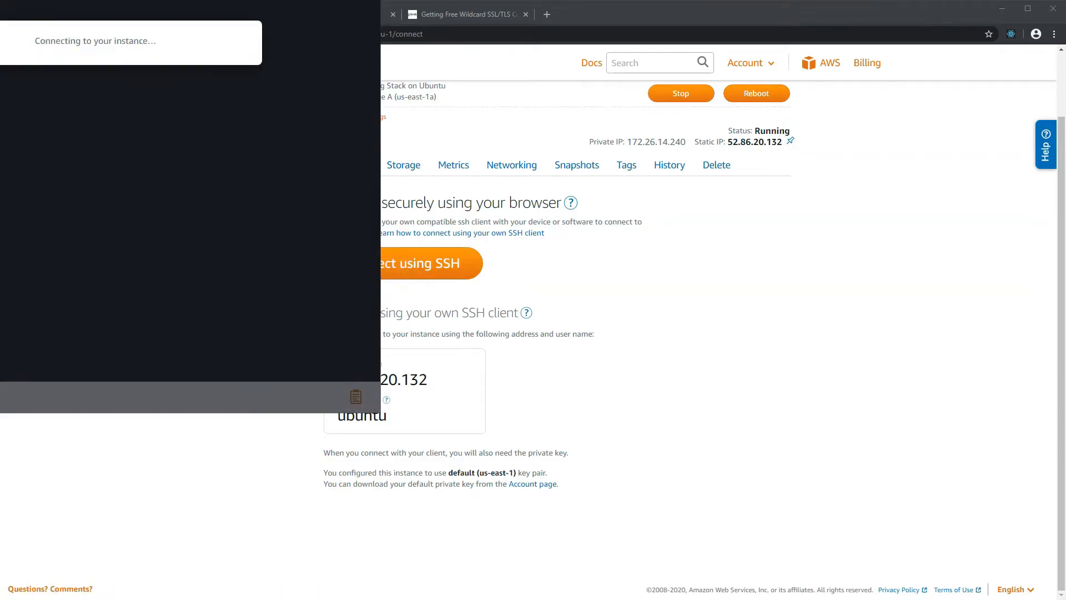
left_click_drag(158, 0, 537, 90)
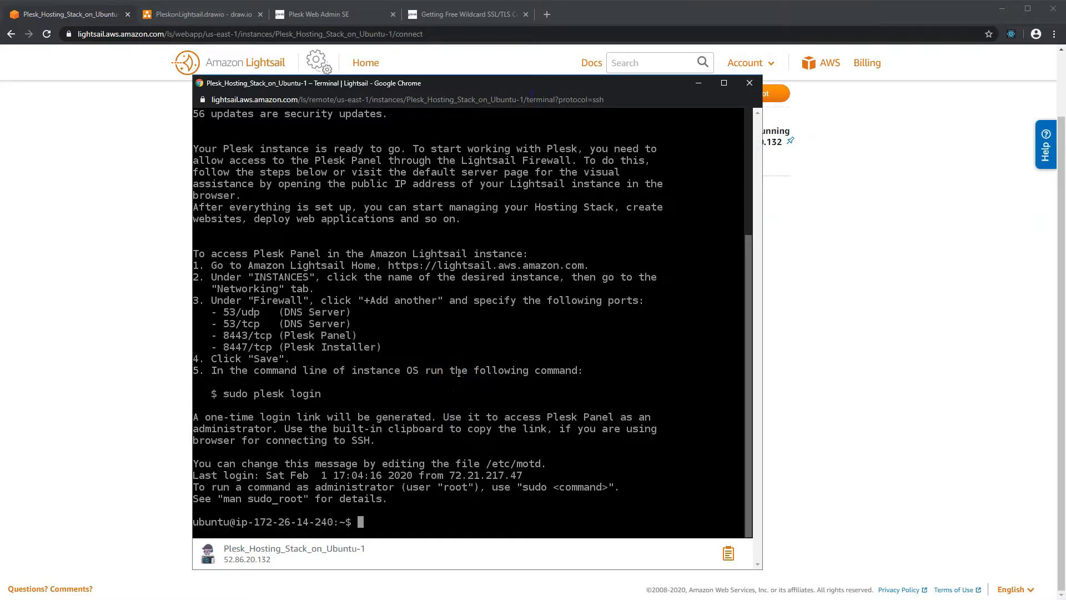
left_click(458, 372)
type("sudo plesk login")
key("Return")
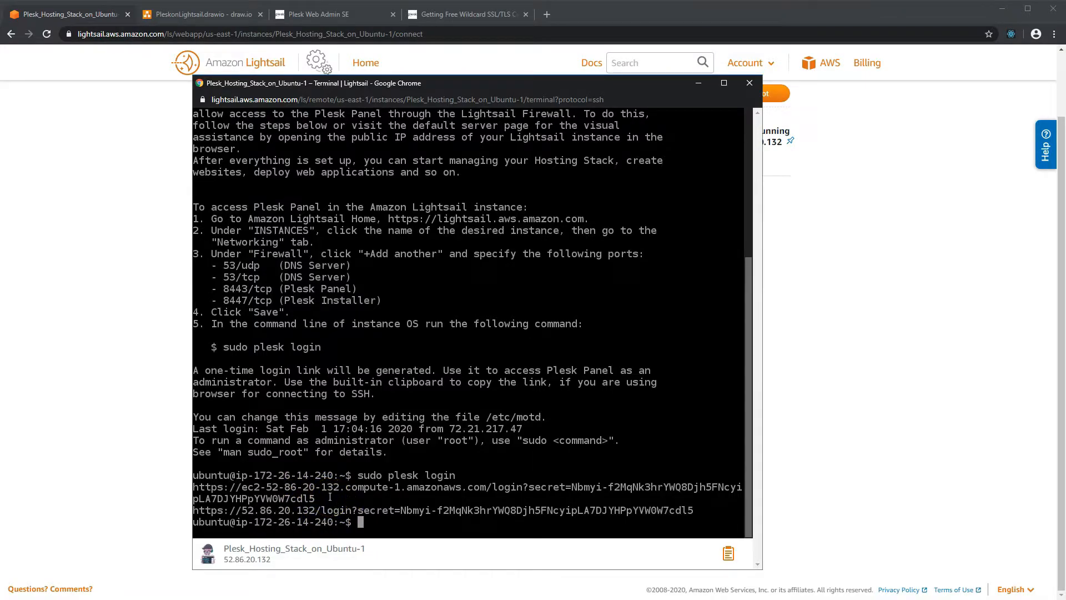
Copy the one-time Plesk login link that uses the instance's amazonaws.com host name from the terminal
left_click_drag(193, 486, 309, 501)
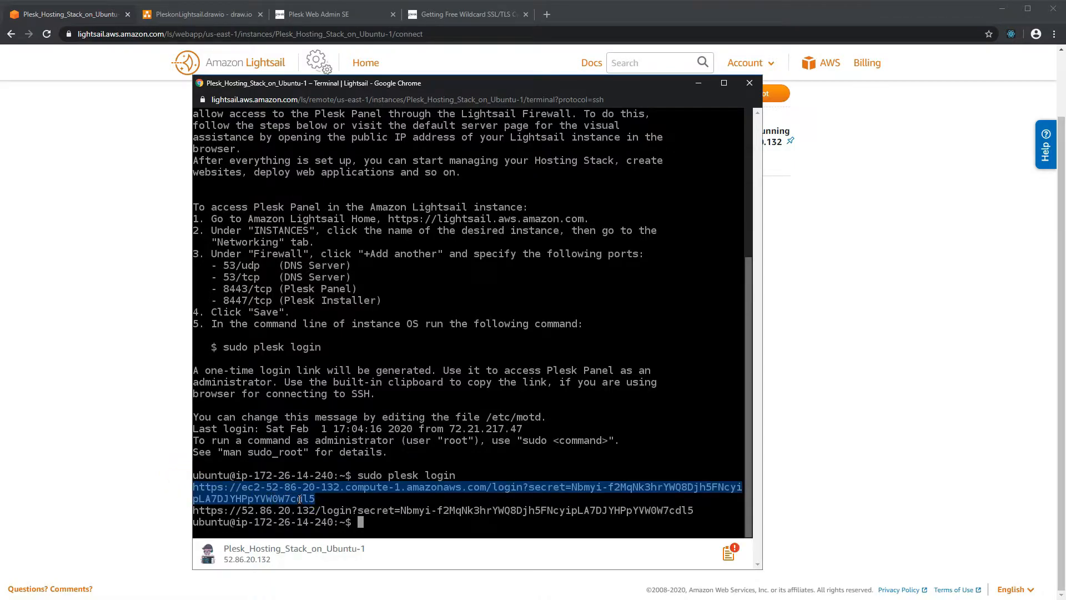
right_click(299, 499)
left_click(311, 500)
left_click(721, 551)
left_click_drag(532, 456, 416, 449)
Open the copied one-time login link with its secret token in a new tab and proceed past the certificate warning
left_click(547, 14)
key("ctrl+v")
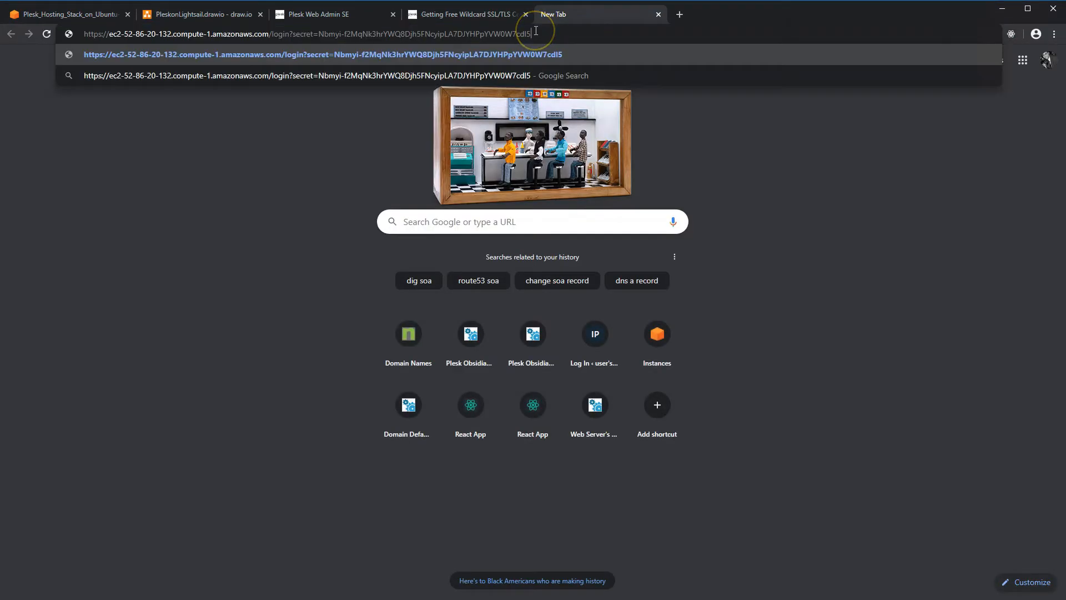
key("Return")
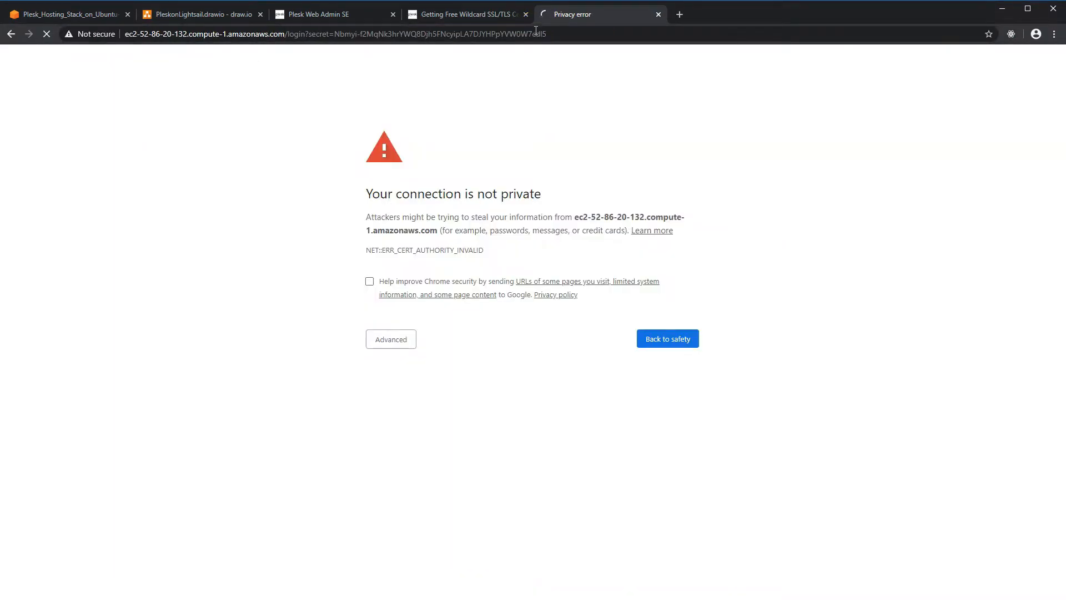
left_click(410, 344)
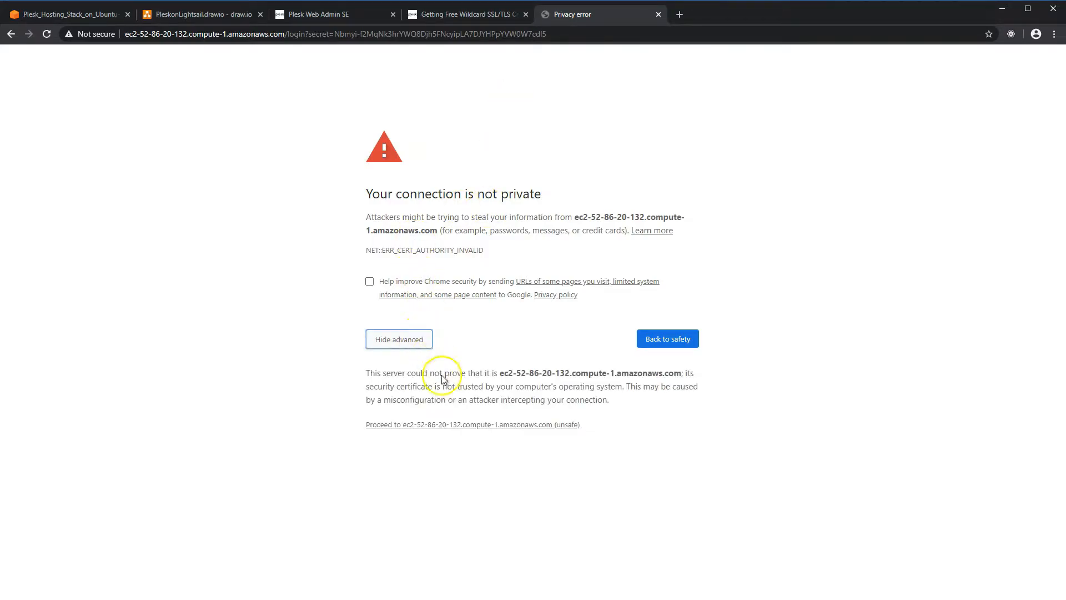
left_click(443, 425)
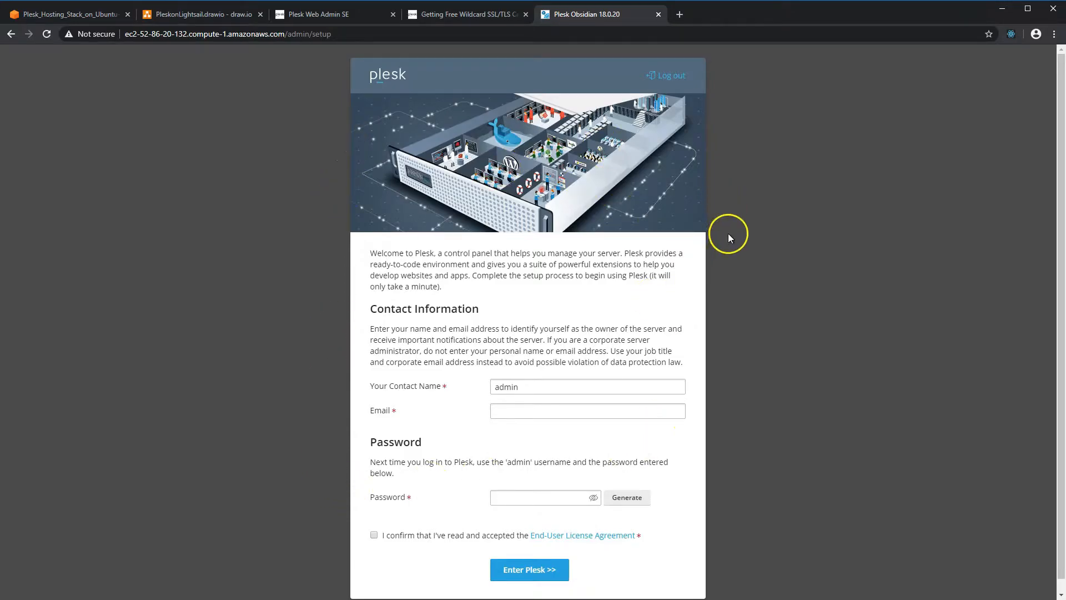
Fill in the administrator's contact name and e-mail in the Plesk contact information
scroll(751, 400, "down", 1)
left_click(591, 379)
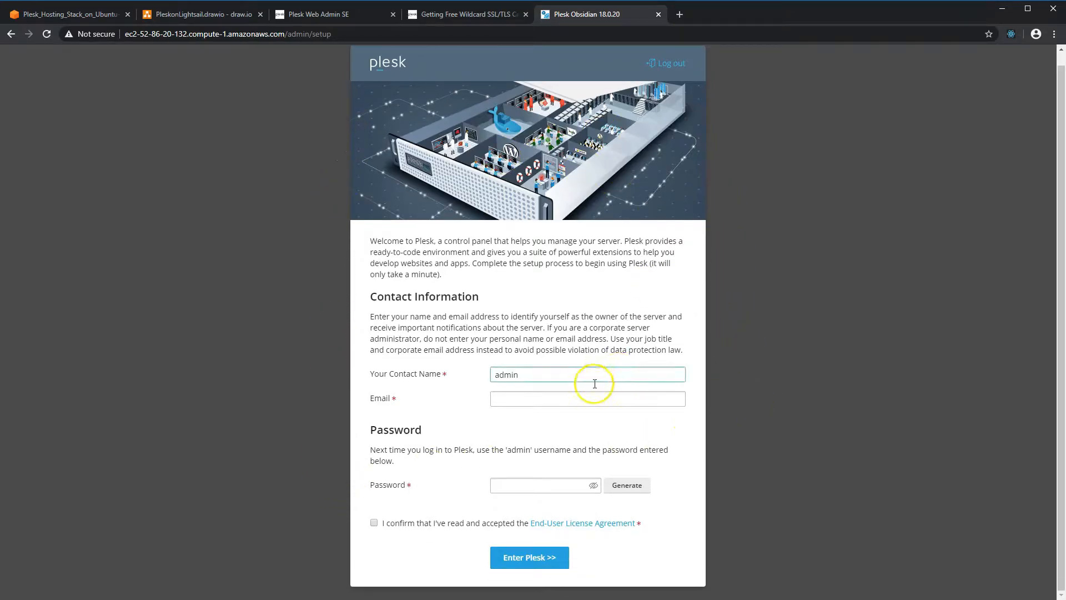
left_click_drag(577, 376, 471, 375)
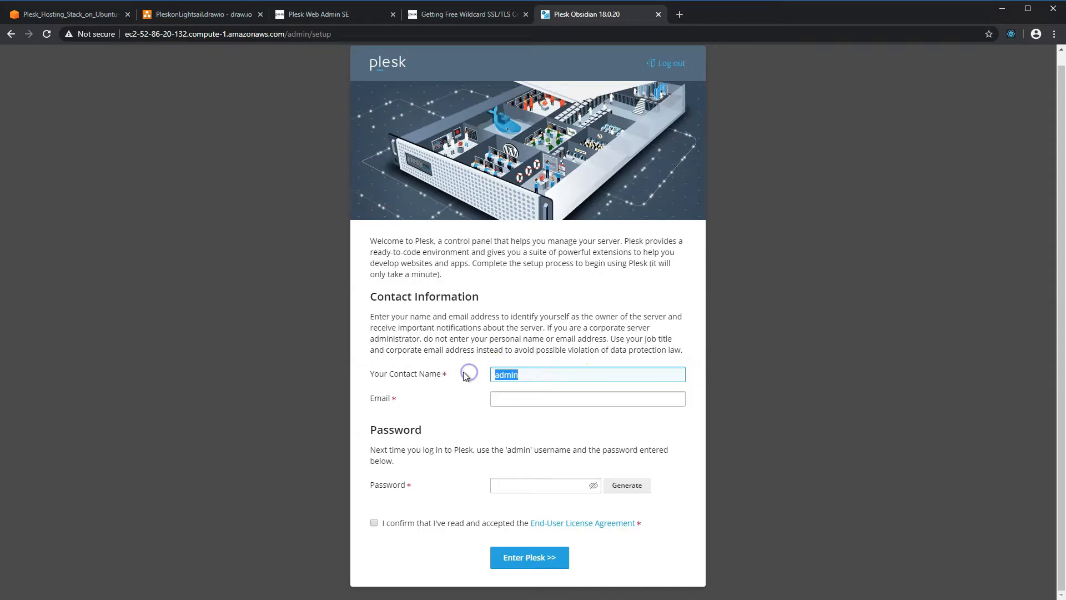
type("M")
key("Down")
key("Return")
Set the admin account password, accept the End-User License Agreement and enter Plesk
left_click(511, 480)
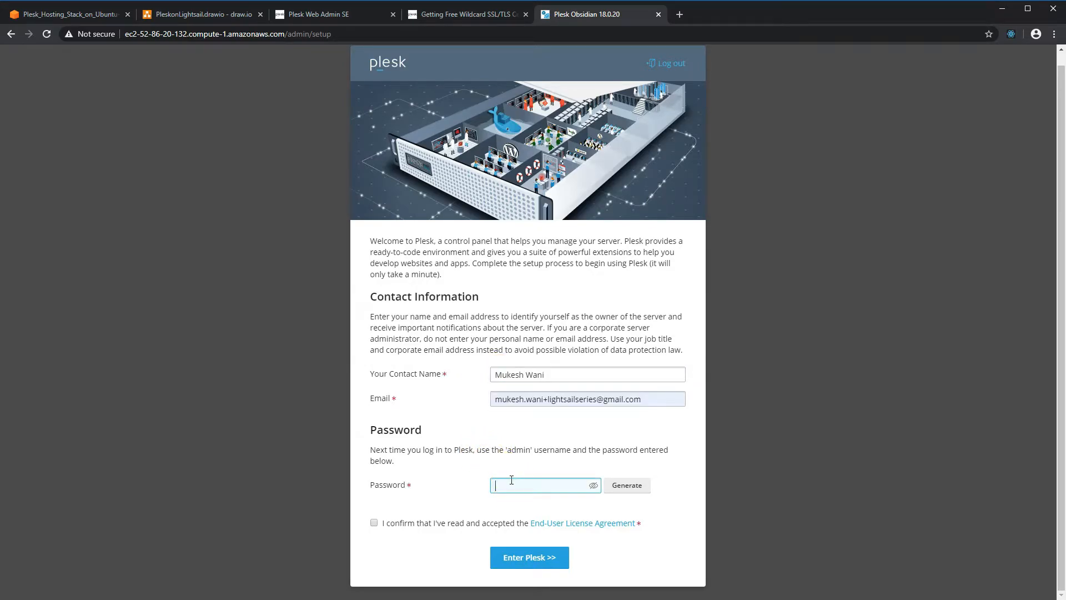
type("••••••••••••")
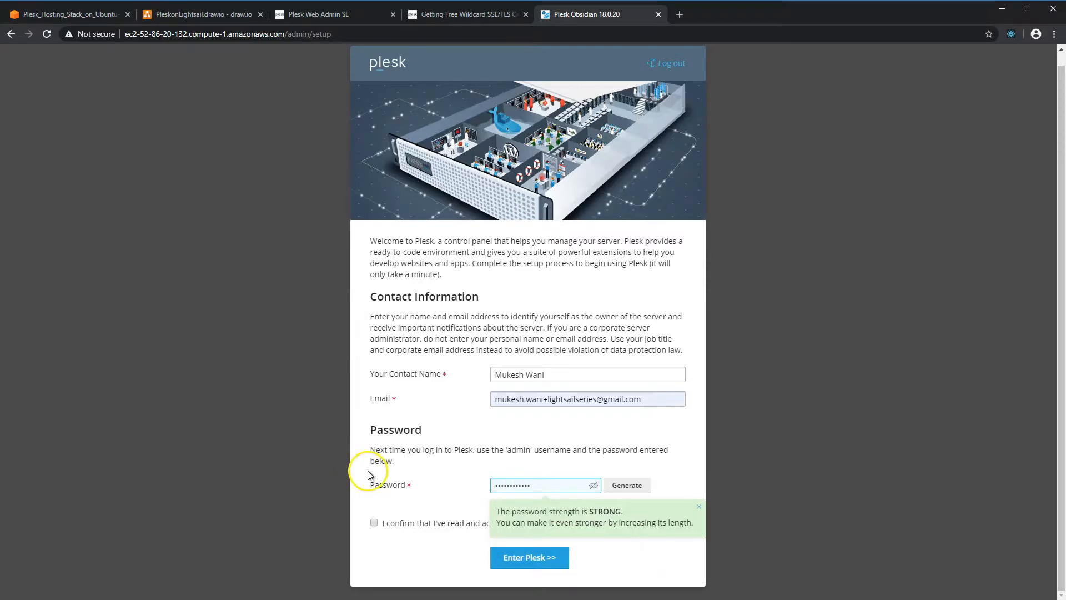
key("Return")
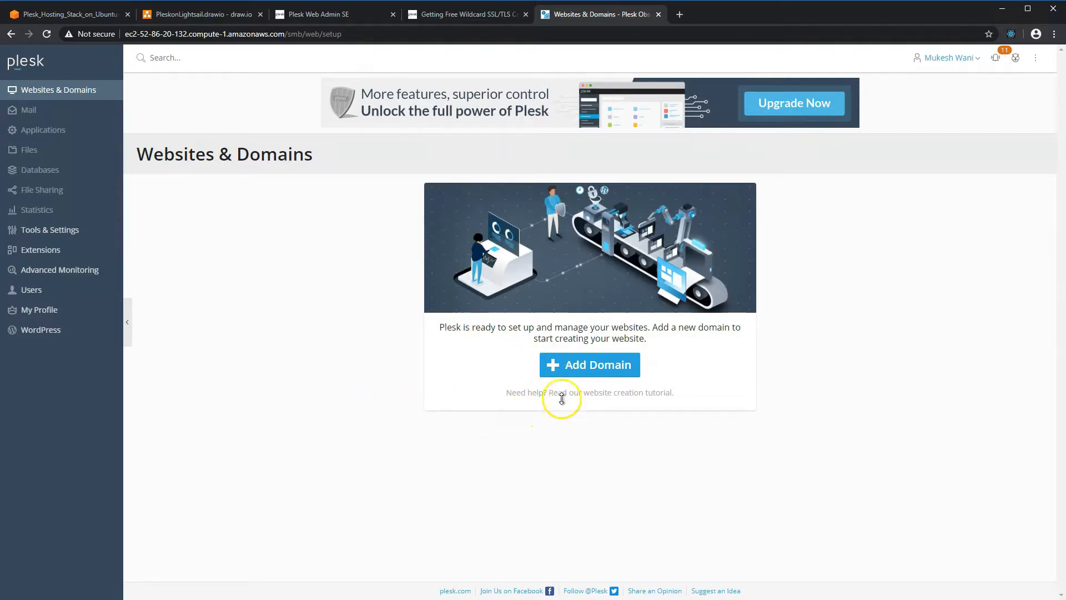
Look over the new webspace form and the server tools, and examine the status and controls of the server's services
left_click(562, 365)
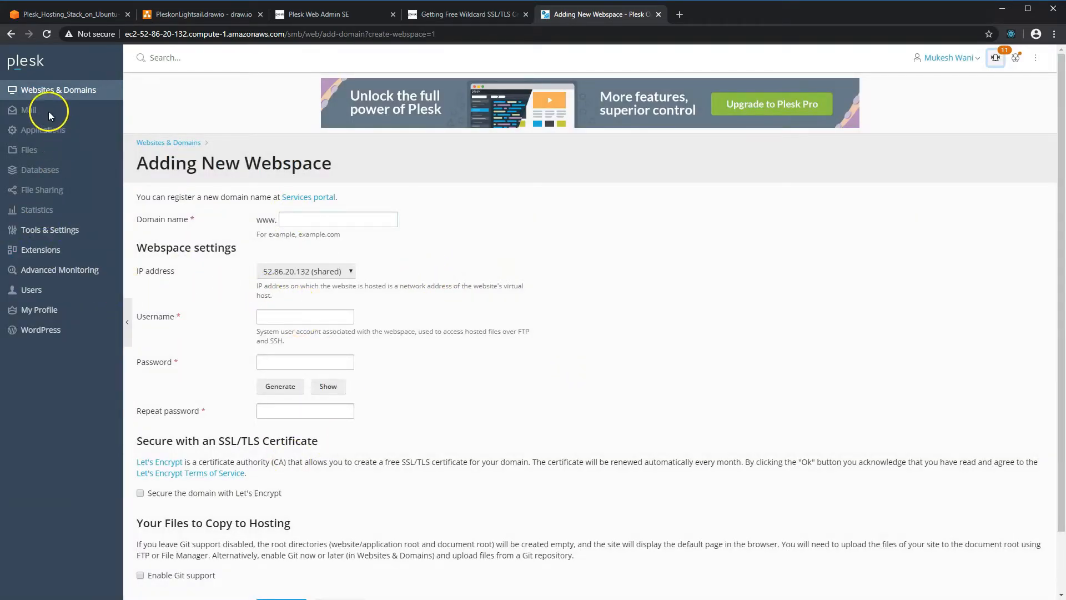
left_click(70, 232)
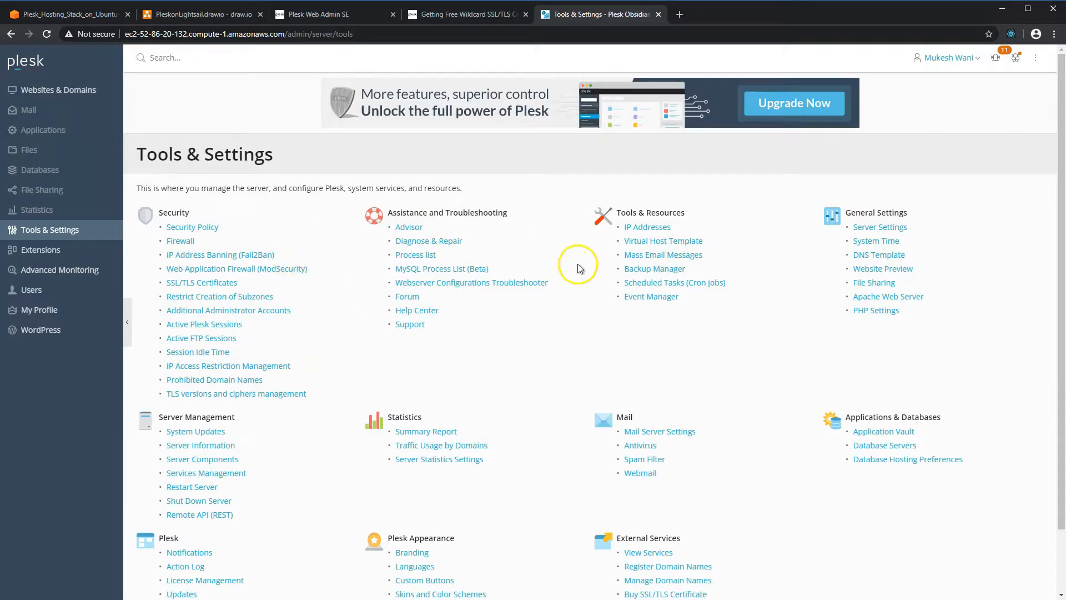
scroll(505, 387, "down", 1)
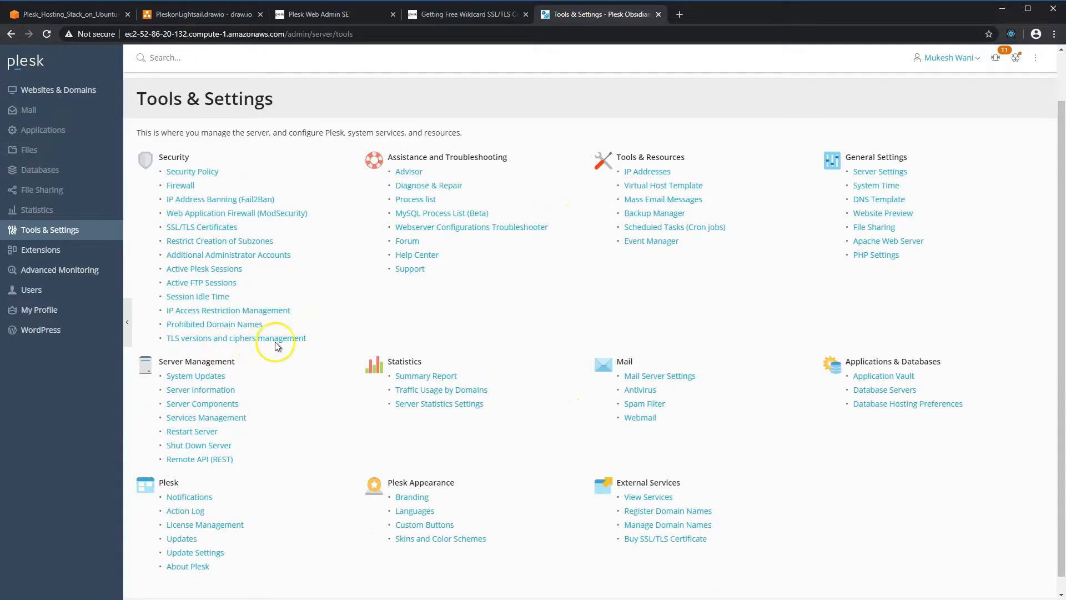
left_click(239, 421)
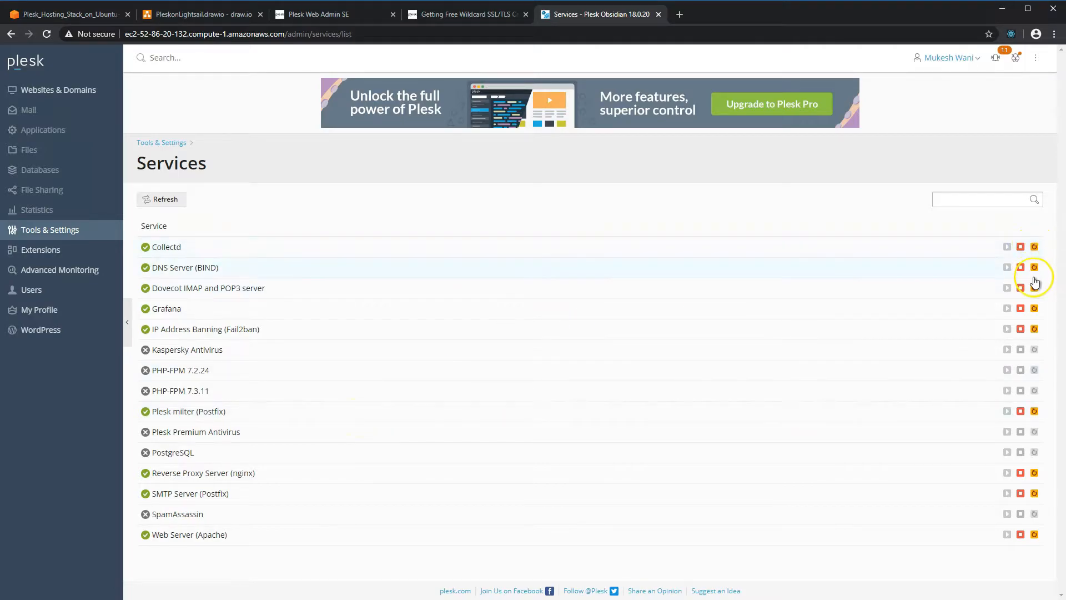
left_click(733, 486)
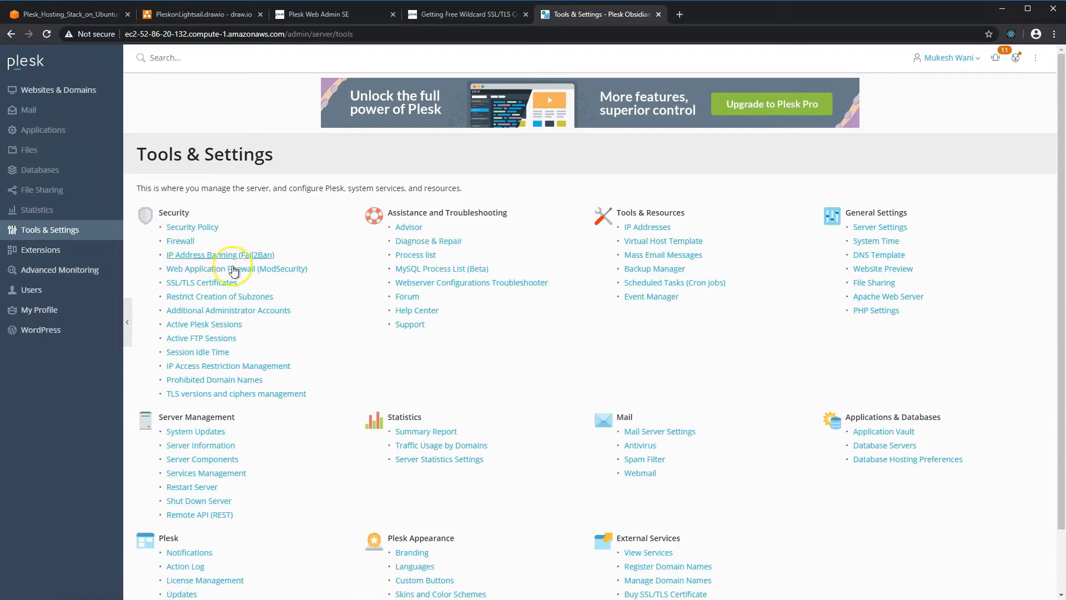
Examine the Plesk firewall rules, including the entries for mail retrieval, mail sending and Samba file sharing
scroll(357, 355, "down", 1)
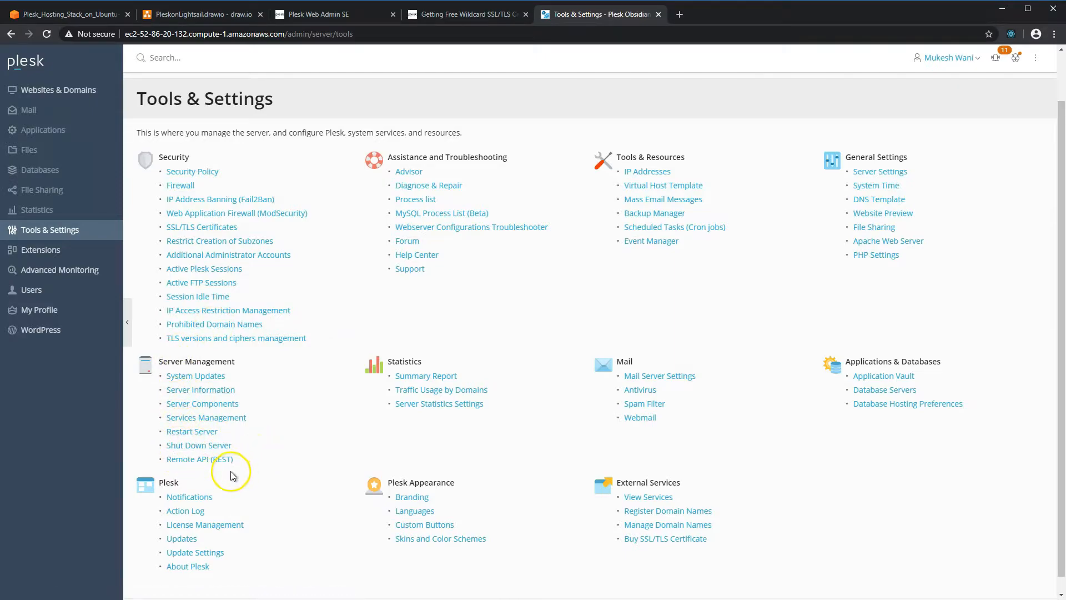
left_click(181, 186)
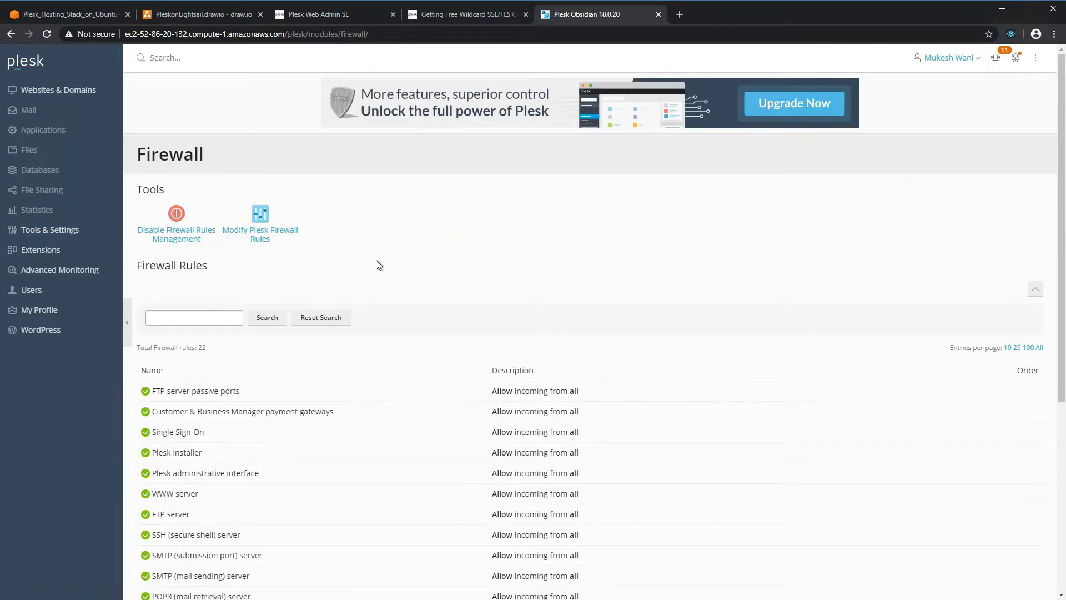
scroll(396, 433, "down", 5)
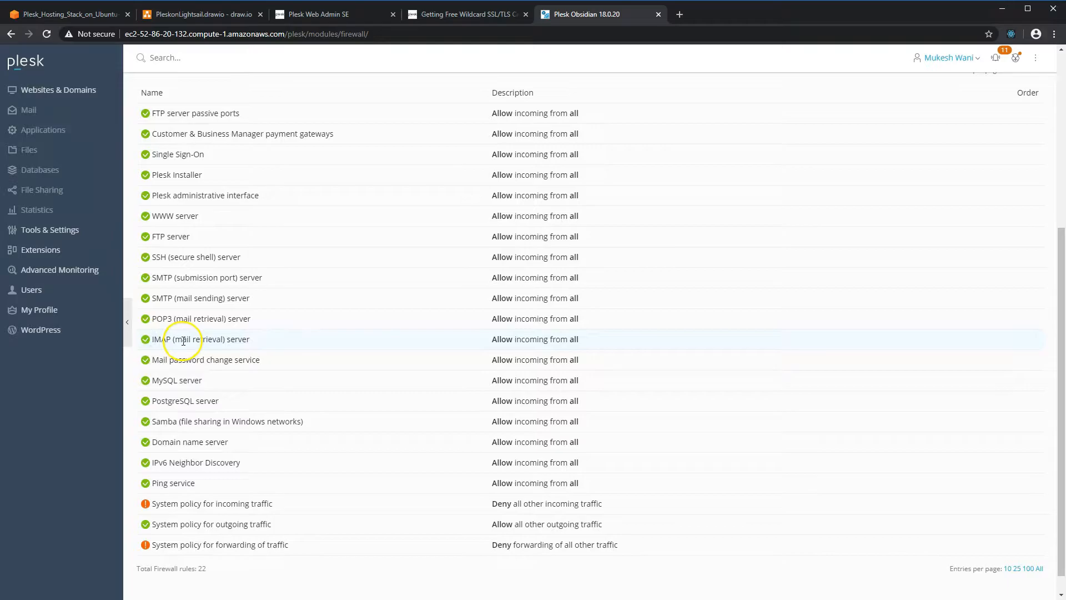
left_click_drag(213, 339, 161, 317)
left_click_drag(218, 299, 166, 300)
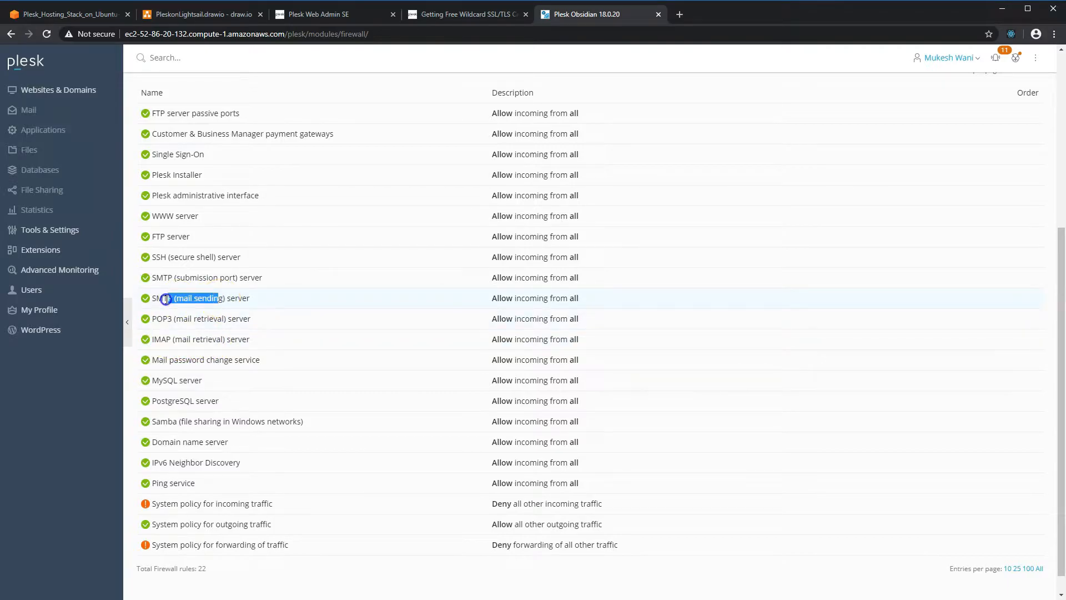
left_click_drag(240, 421, 158, 423)
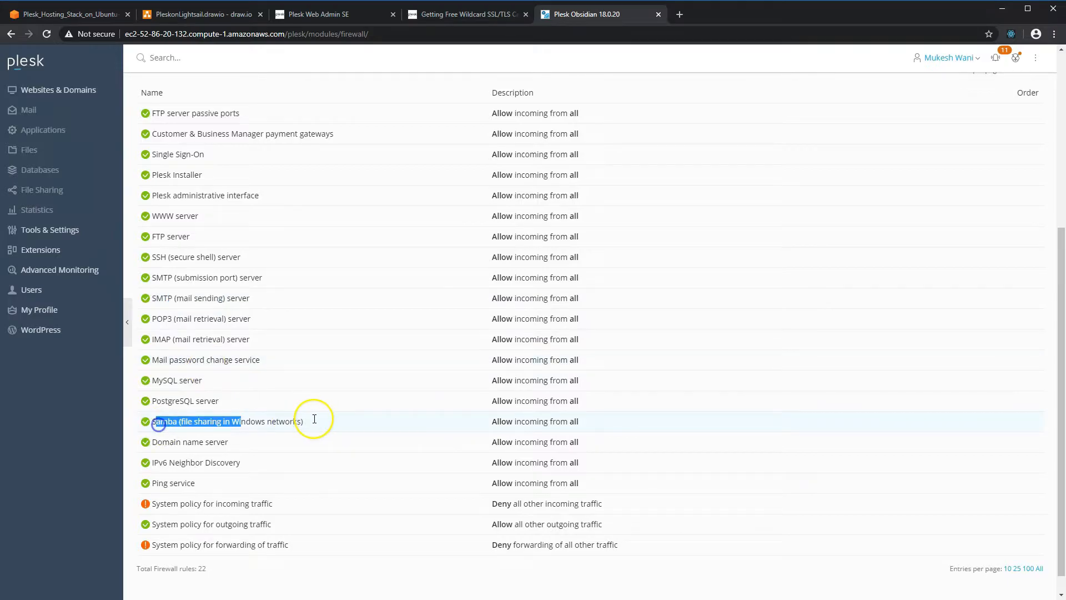
Modify the Plesk firewall rules by setting the PostgreSQL server rule to Deny
scroll(317, 423, "up", 3)
left_click(258, 120)
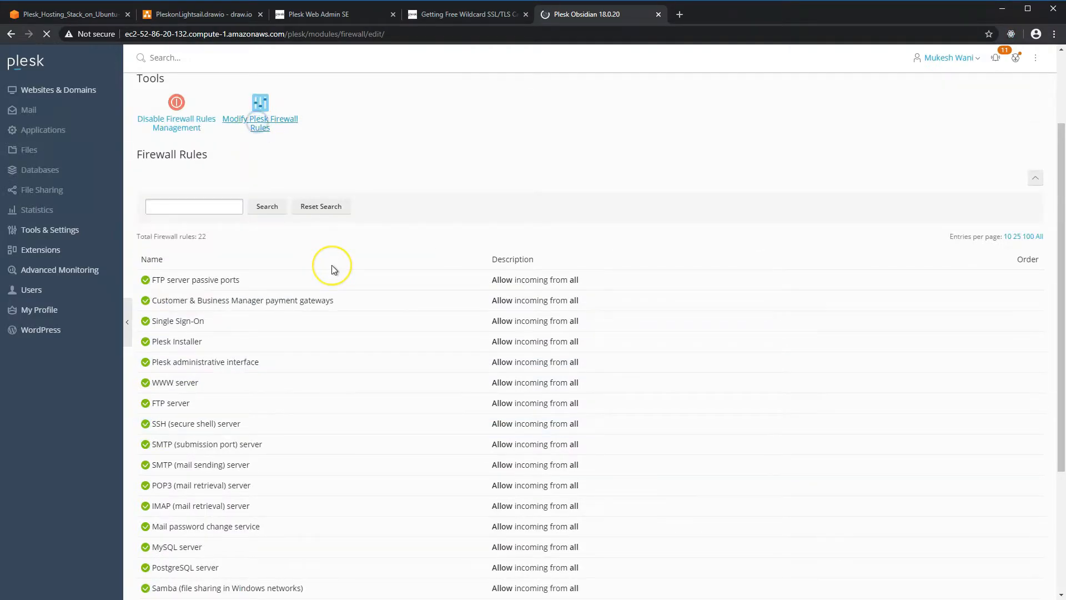
scroll(385, 425, "down", 5)
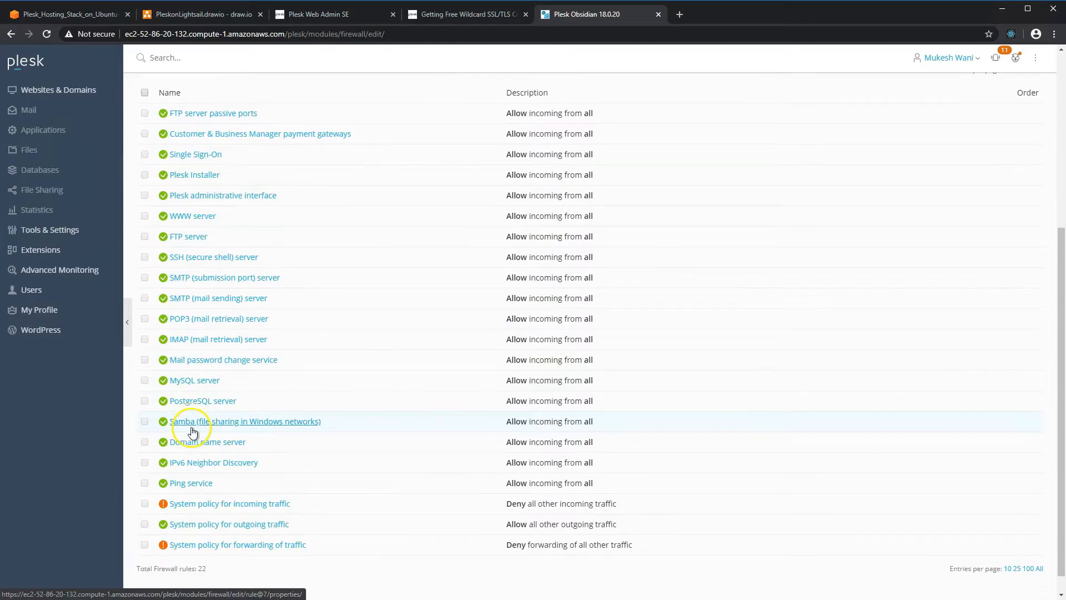
left_click(191, 404)
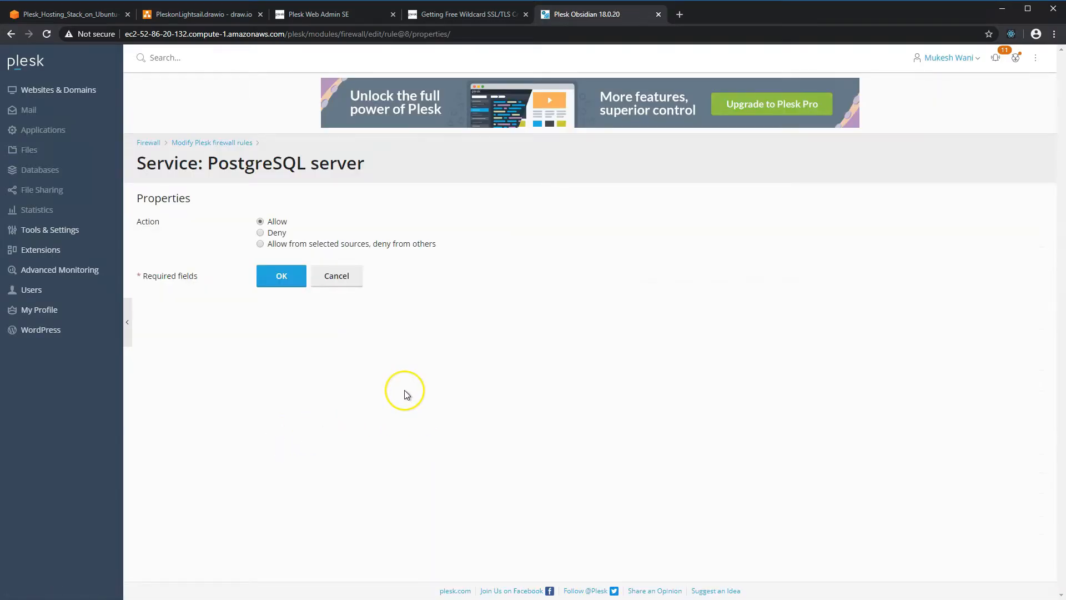
left_click(261, 232)
left_click(270, 278)
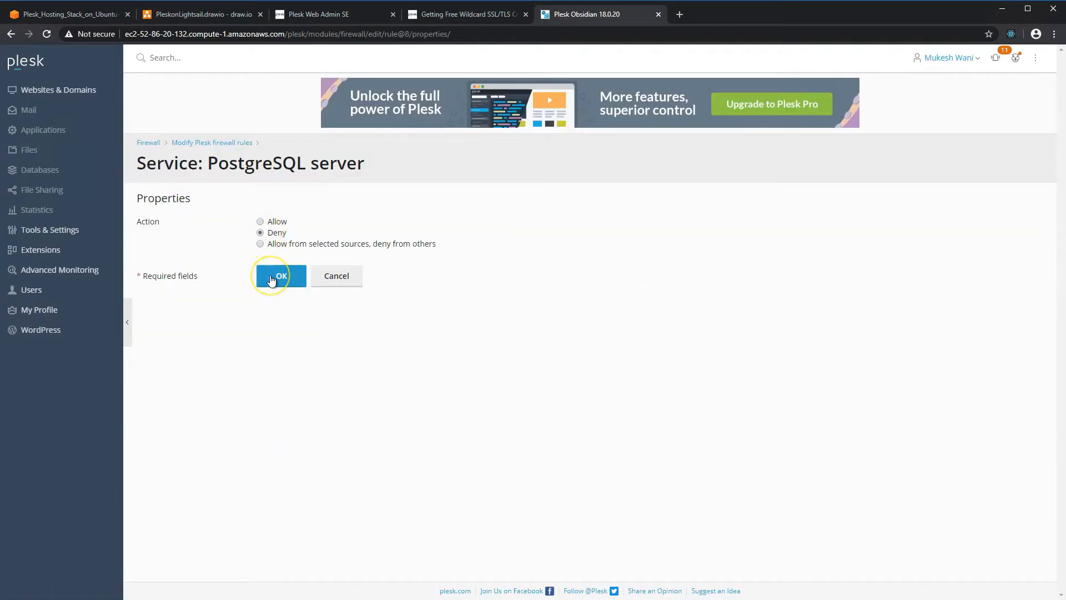
left_click(270, 279)
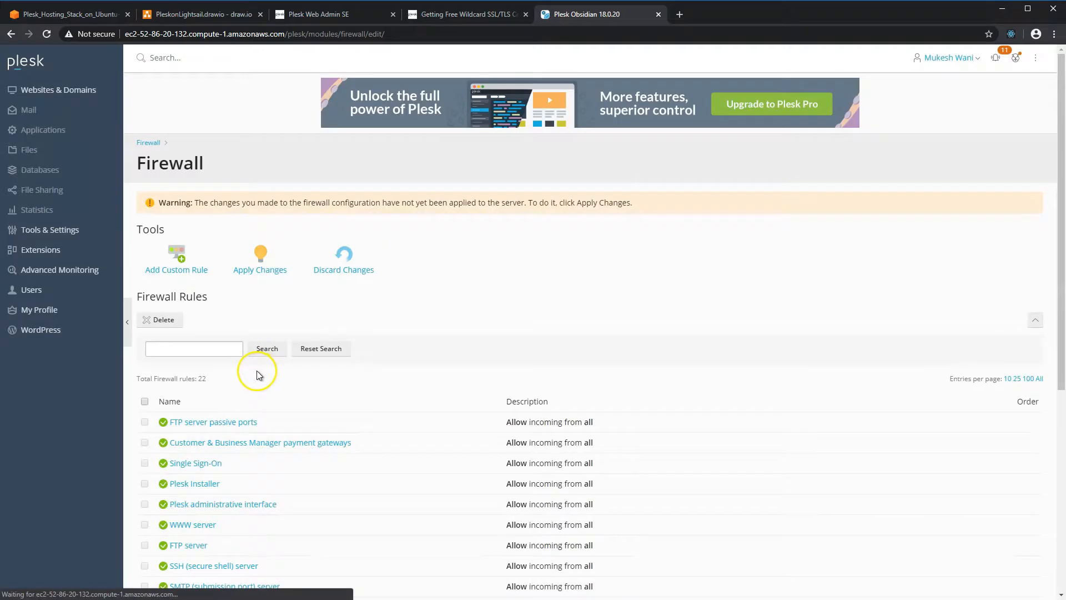
Set the firewall rule for the IMAP (mail retrieval) server to Deny
scroll(229, 379, "down", 4)
left_click(211, 425)
left_click(261, 232)
left_click(275, 275)
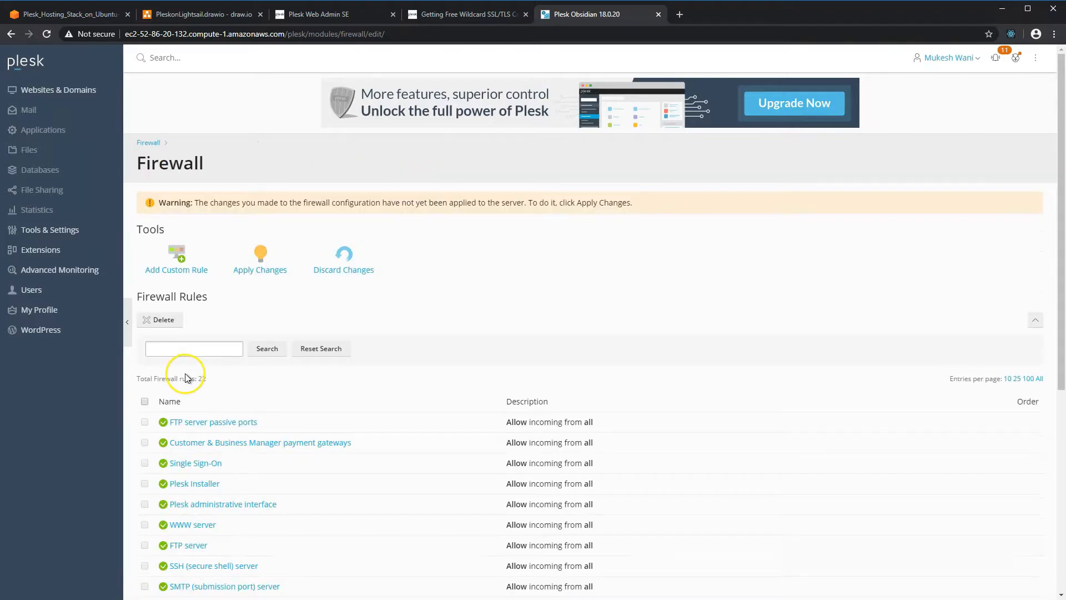
Set the firewall rule for the POP3 (mail retrieval) server to Deny
scroll(163, 466, "down", 4)
left_click(184, 406)
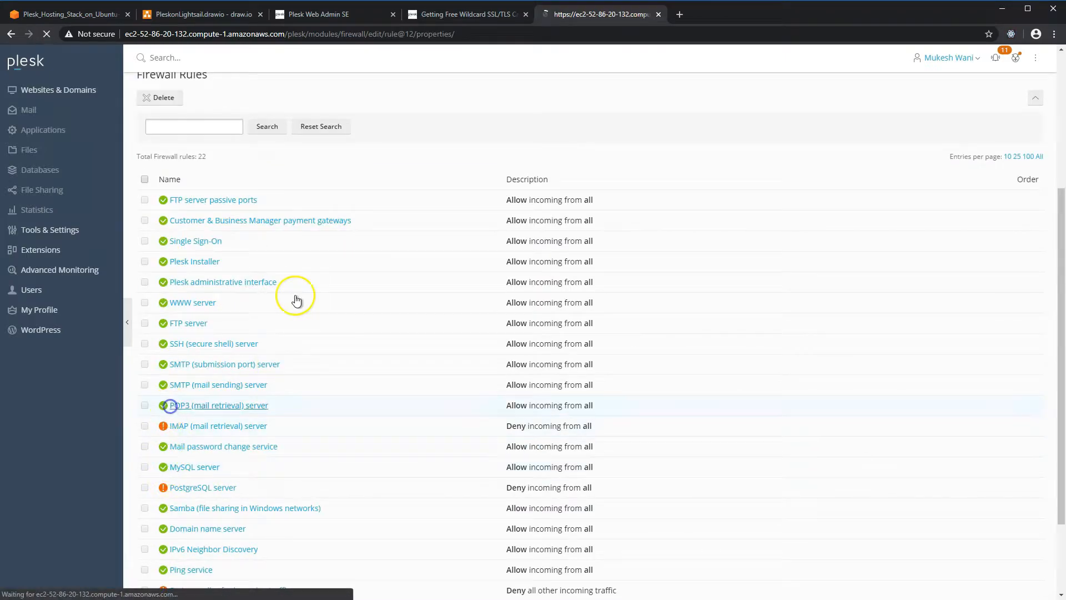
left_click(260, 232)
left_click(266, 275)
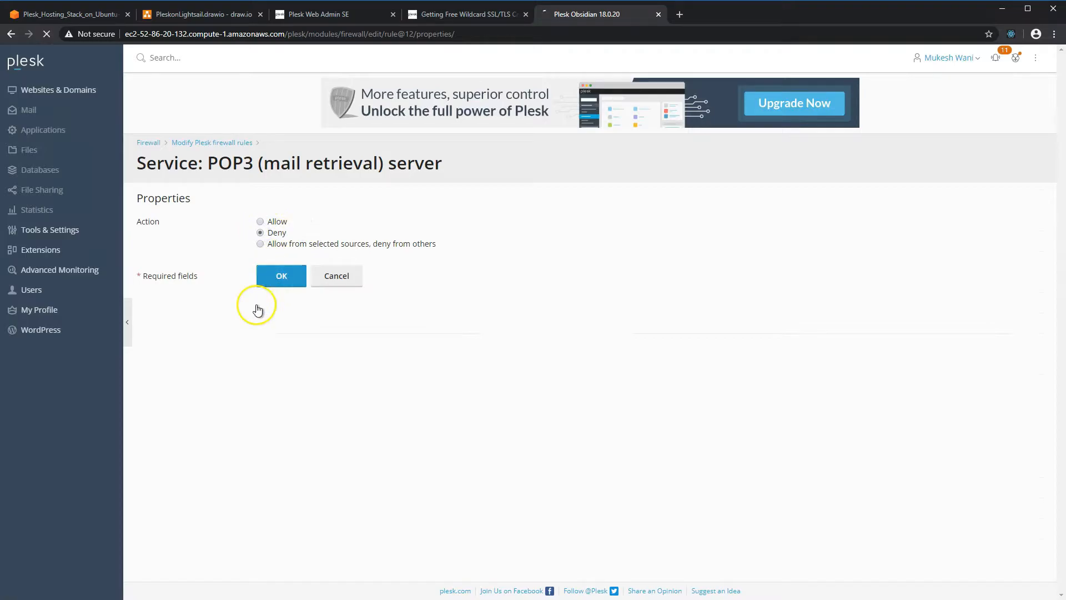
Edit the firewall rule for the SMTP (mail sending) server and save it
scroll(231, 378, "down", 2)
scroll(227, 395, "down", 3)
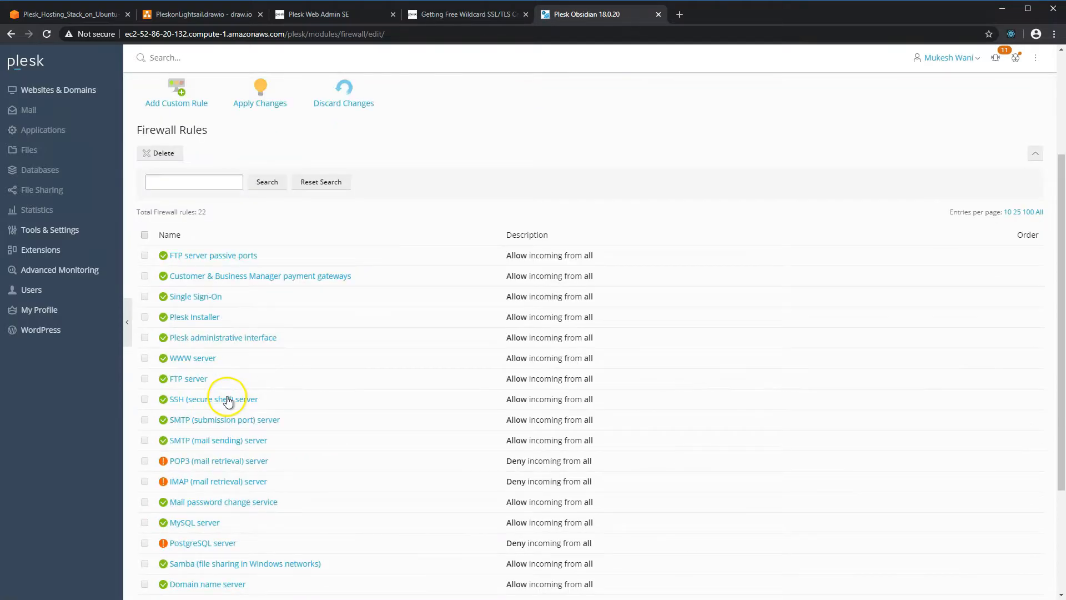
left_click(194, 334)
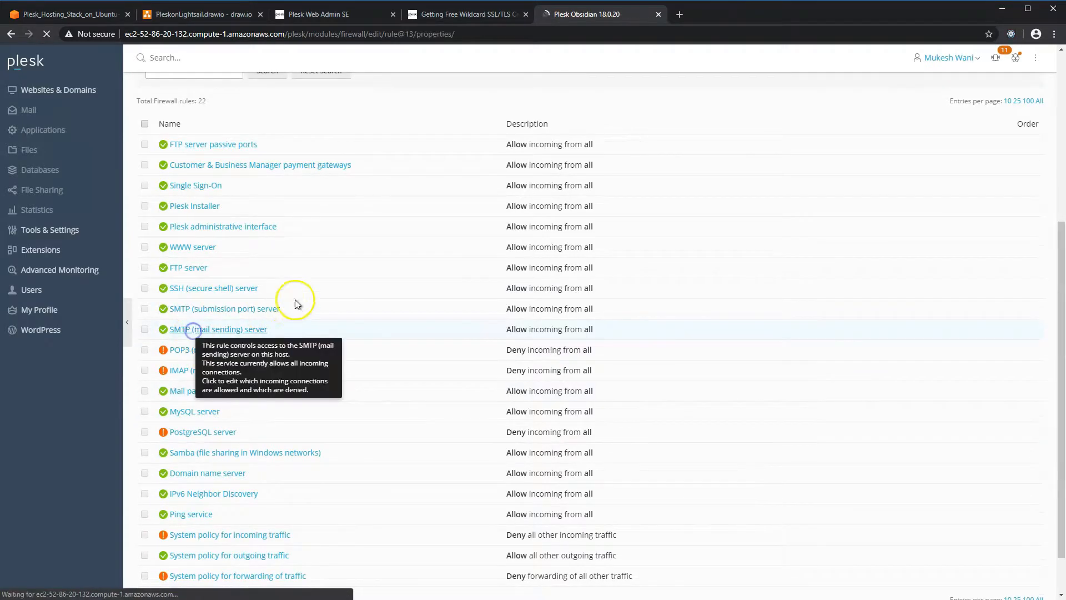
left_click(283, 275)
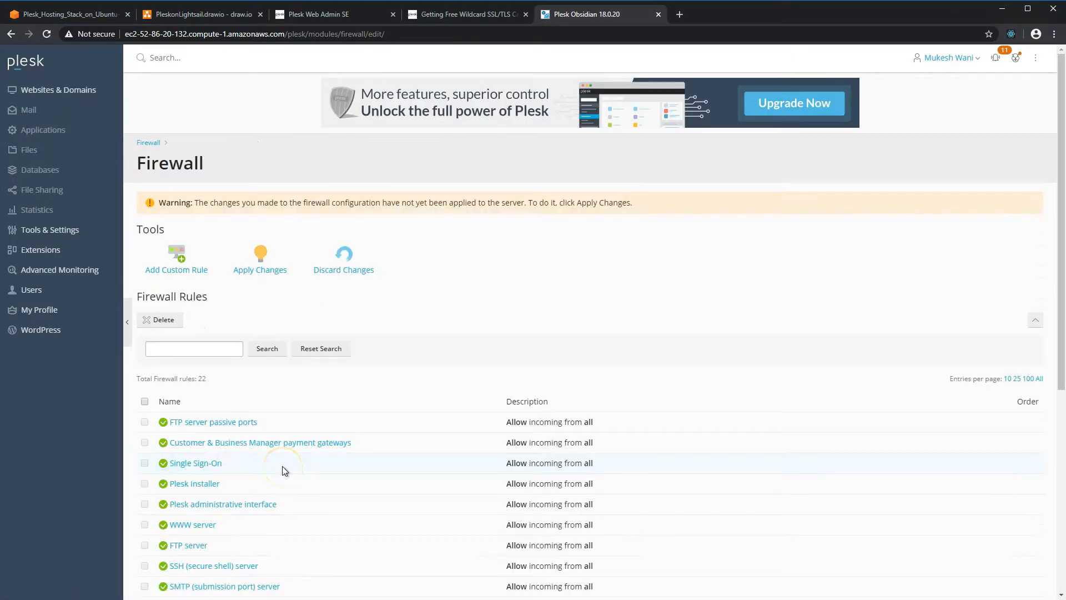
Apply the pending firewall changes, activate the new configuration and check the resulting rules
scroll(282, 467, "down", 2)
left_click(260, 157)
left_click(284, 274)
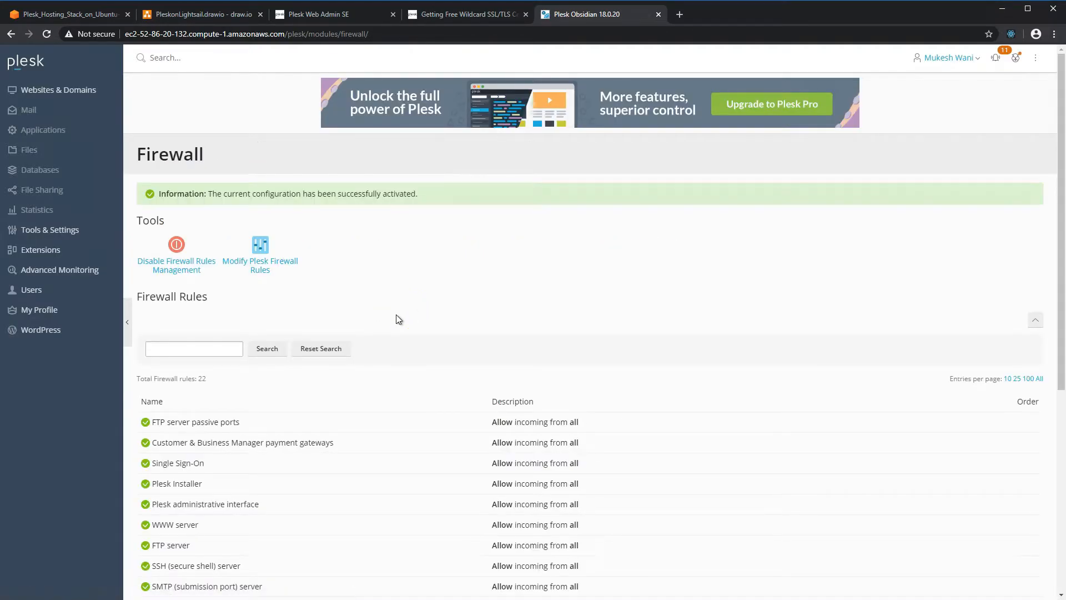
scroll(217, 344, "down", 6)
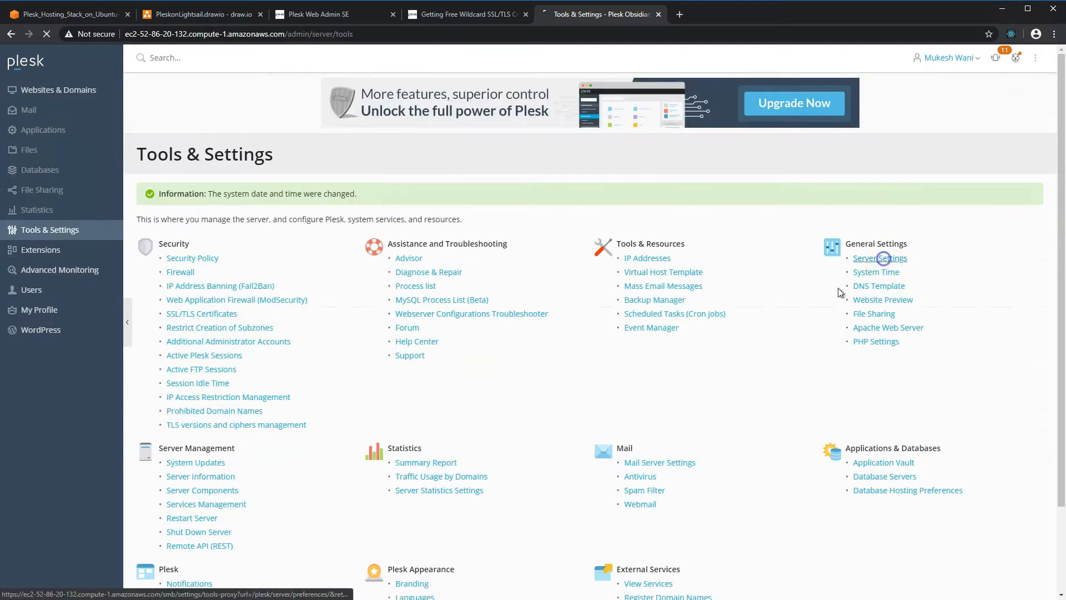
left_click(939, 245)
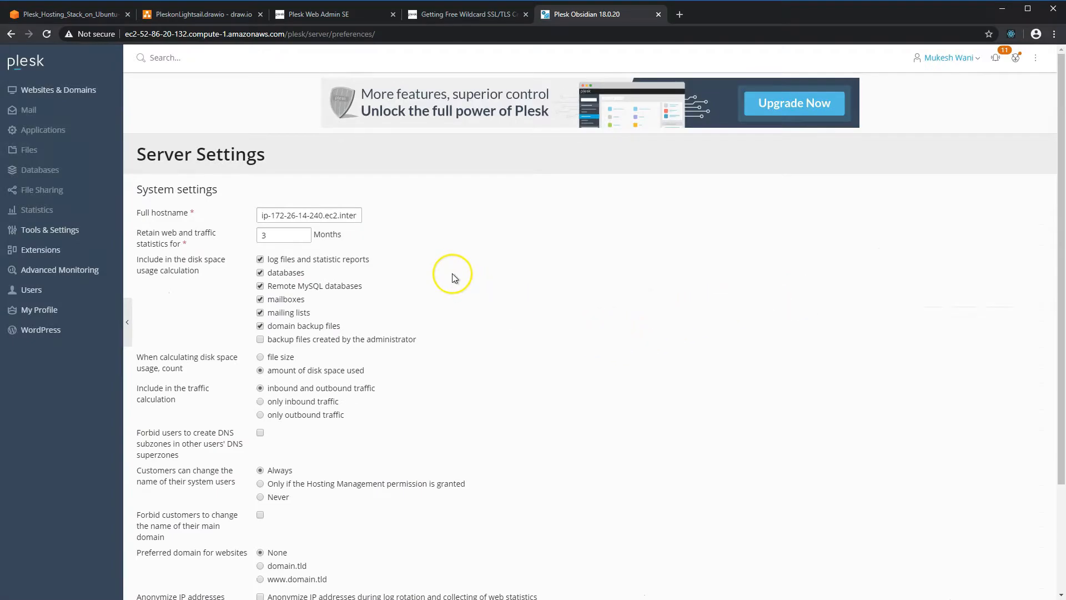
scroll(452, 277, "down", 1)
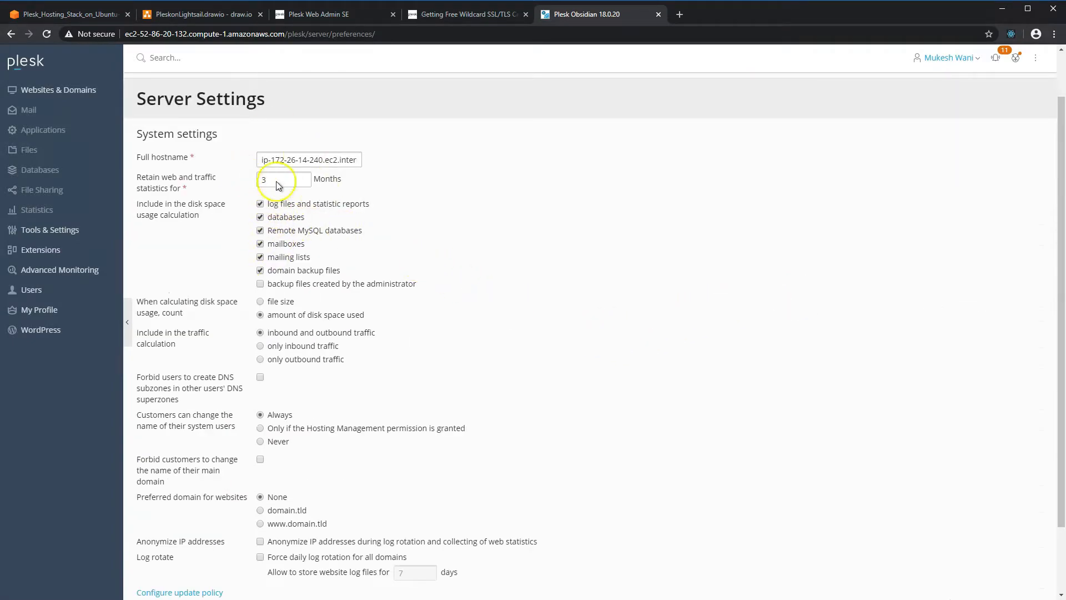
left_click_drag(262, 160, 449, 162)
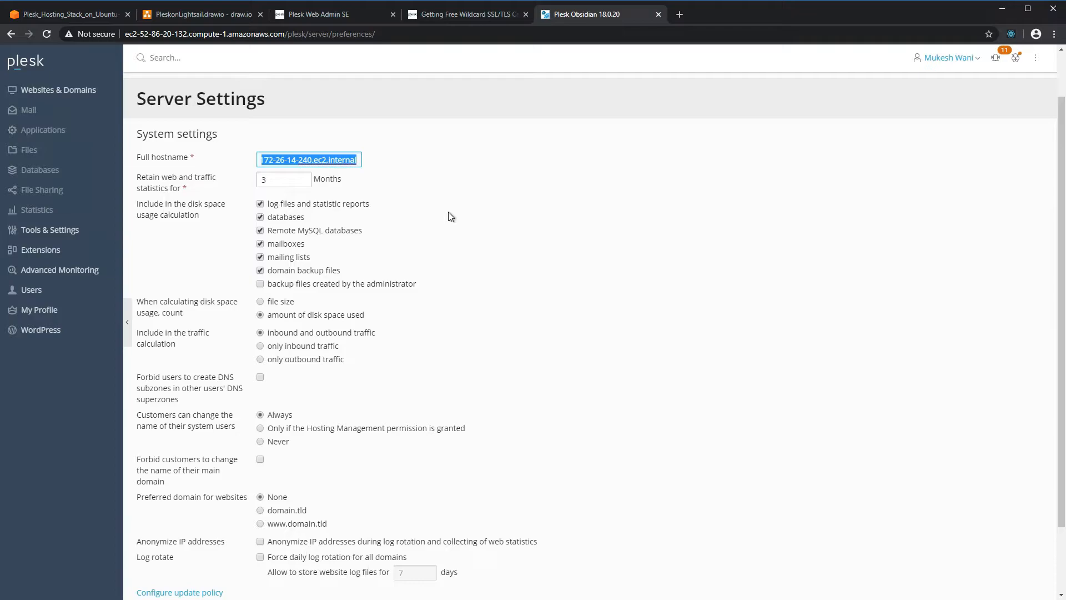
left_click(439, 213)
scroll(357, 331, "down", 2)
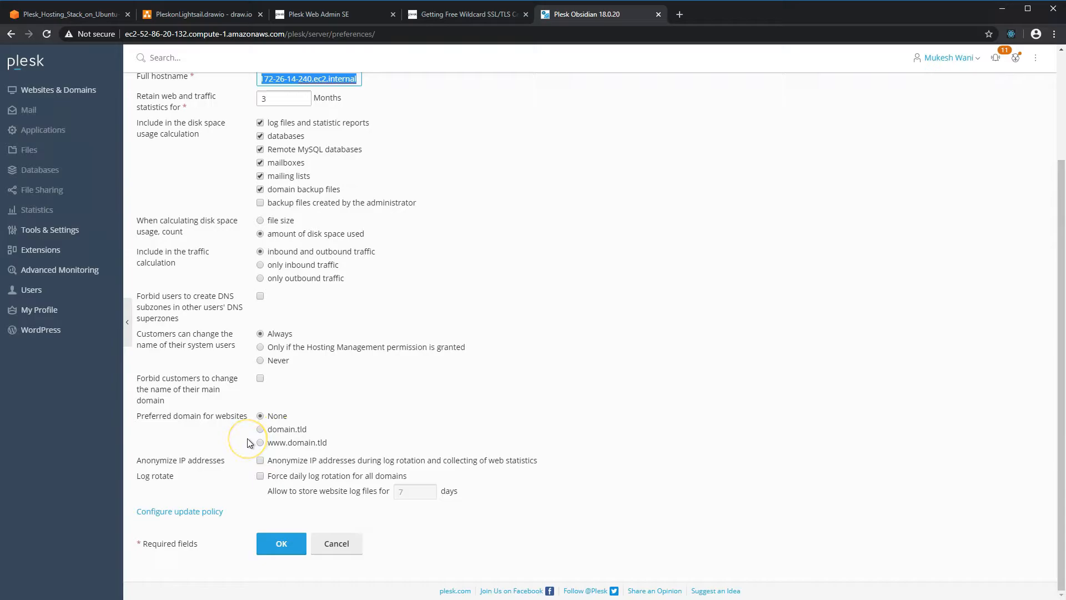
left_click(261, 430)
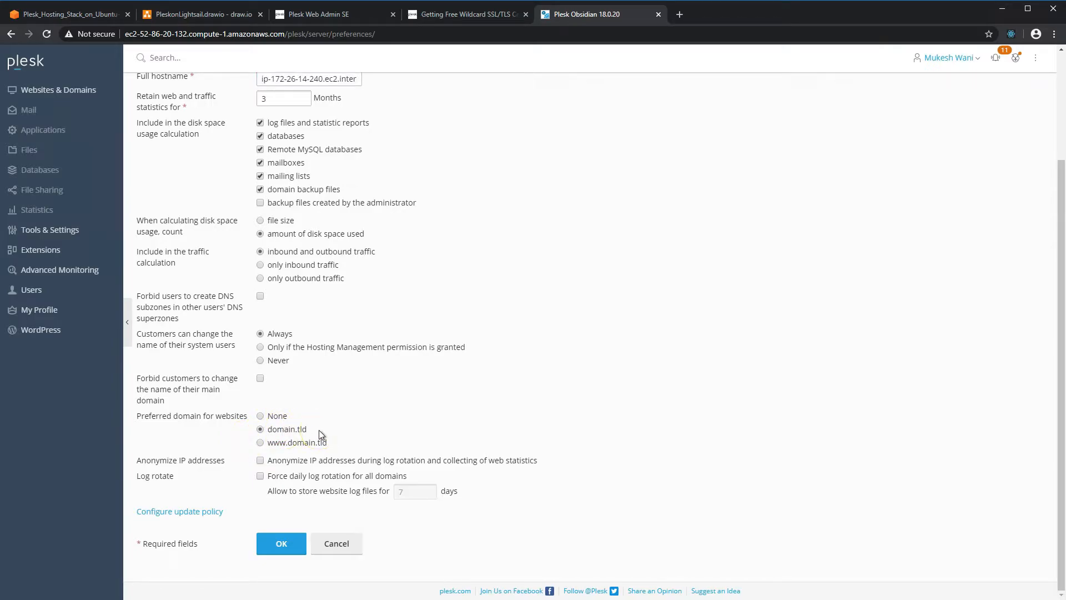
left_click(260, 443)
Start adding a first domain under Websites & Domains and enter the personal domain name and the webspace's system username
left_click(37, 90)
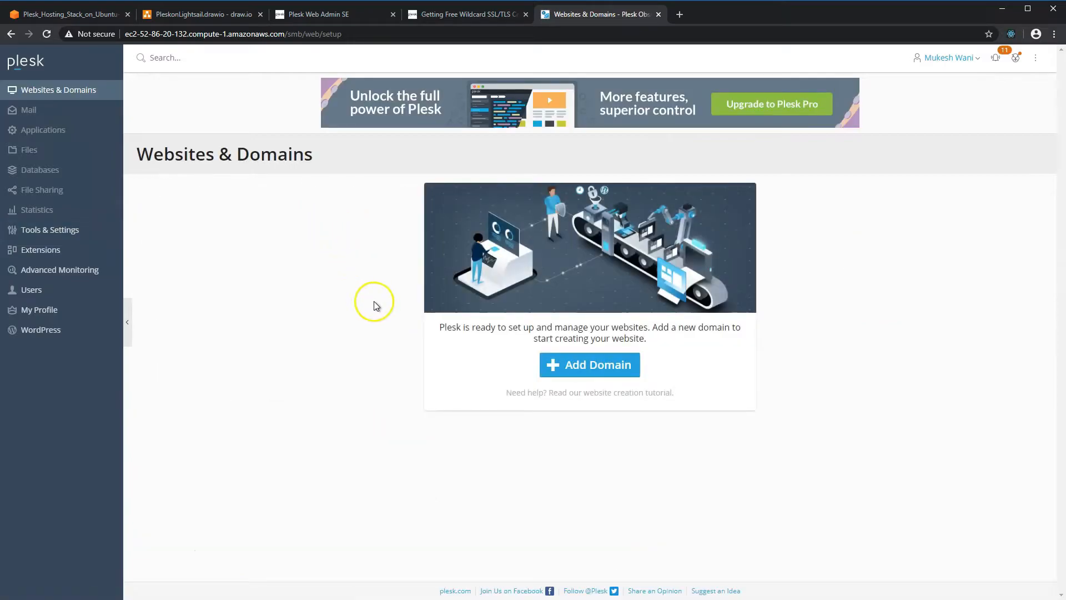
left_click(590, 366)
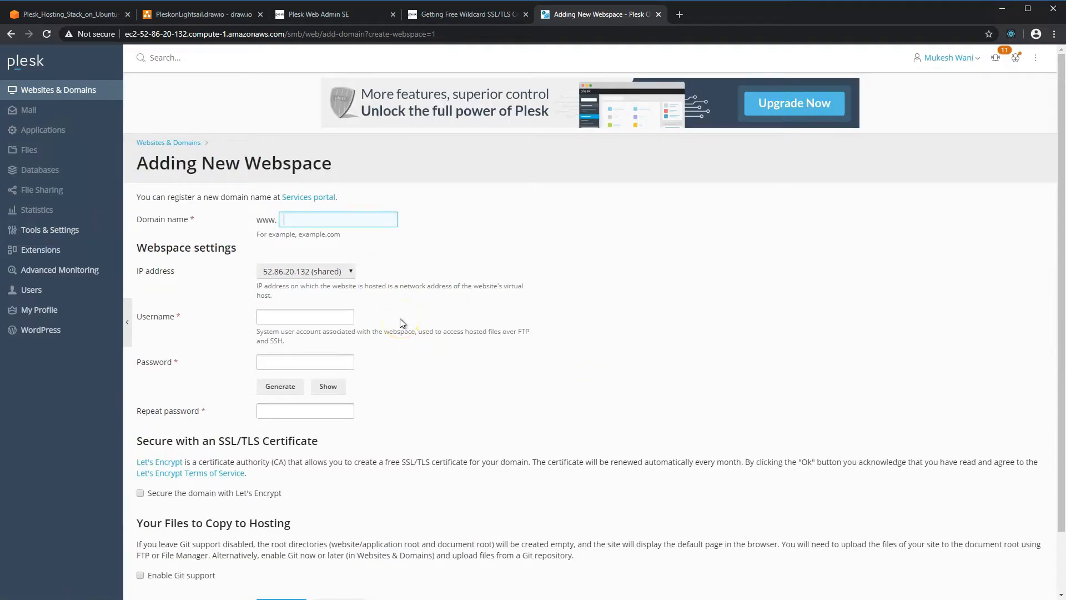
type("mukesh.me")
key("Tab")
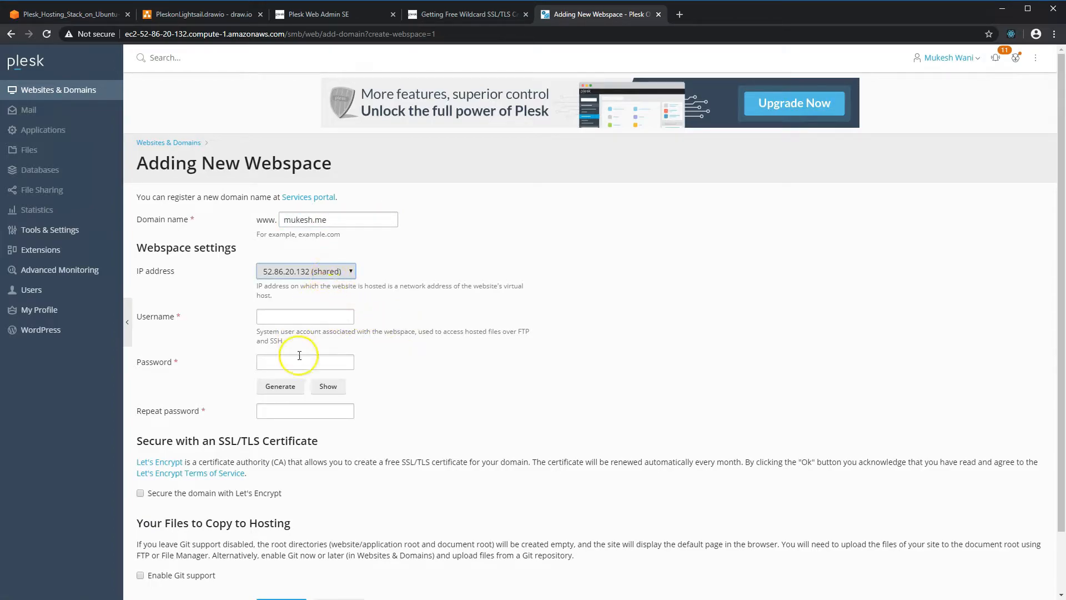
left_click(301, 320)
type("mukesh")
key("BackSpace")
type("shme")
key("Tab")
Enter and repeat the webspace account password, leave Let's Encrypt and Git support disabled, and create the webspace
type("•••••••••••")
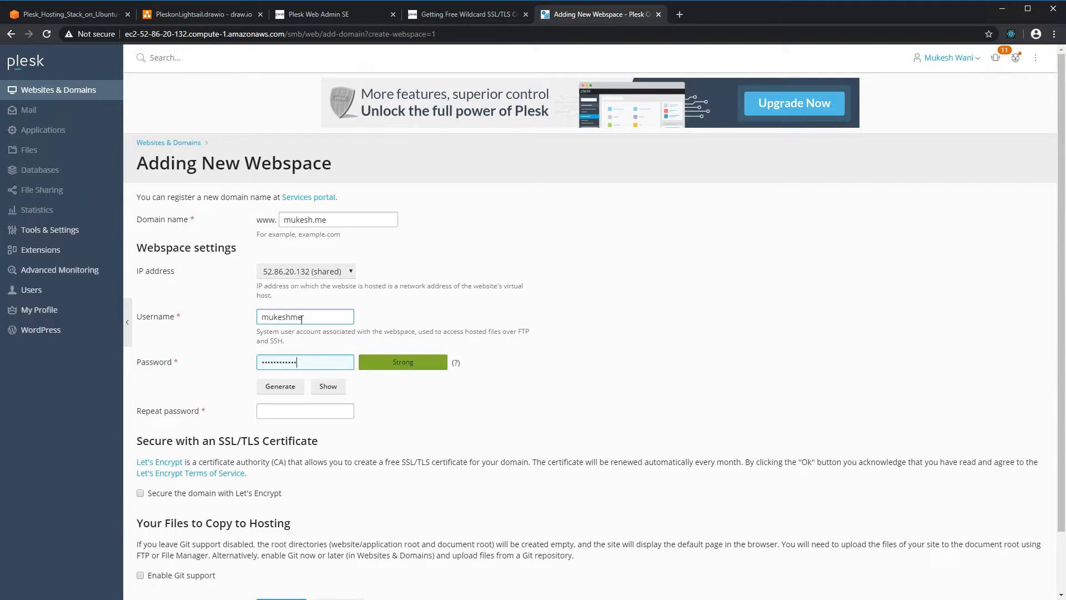
left_click(268, 410)
type("••")
type("••••••••••")
scroll(245, 462, "down", 2)
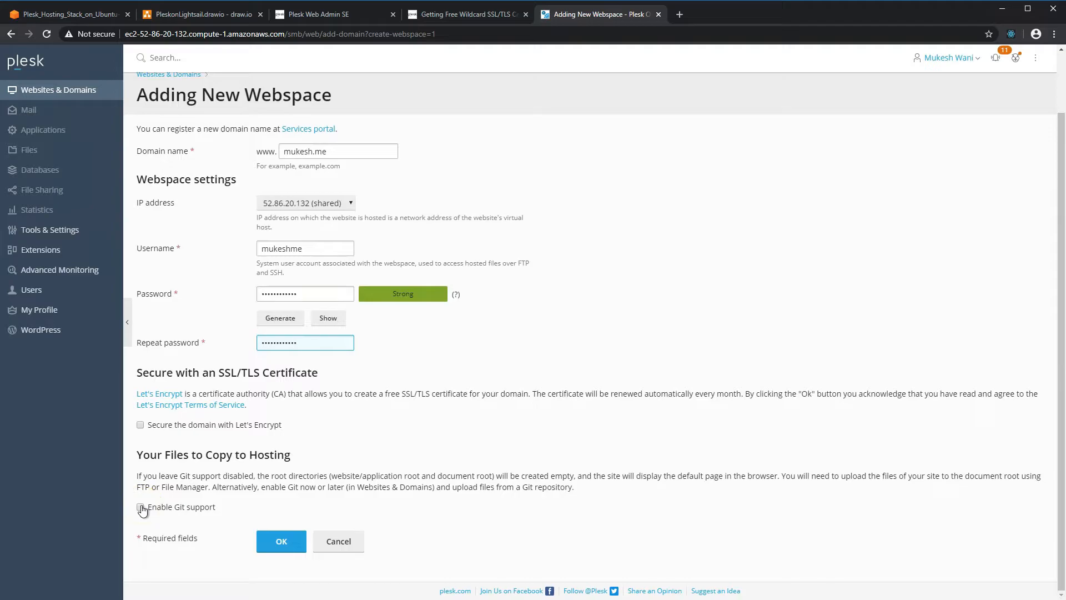
left_click(281, 539)
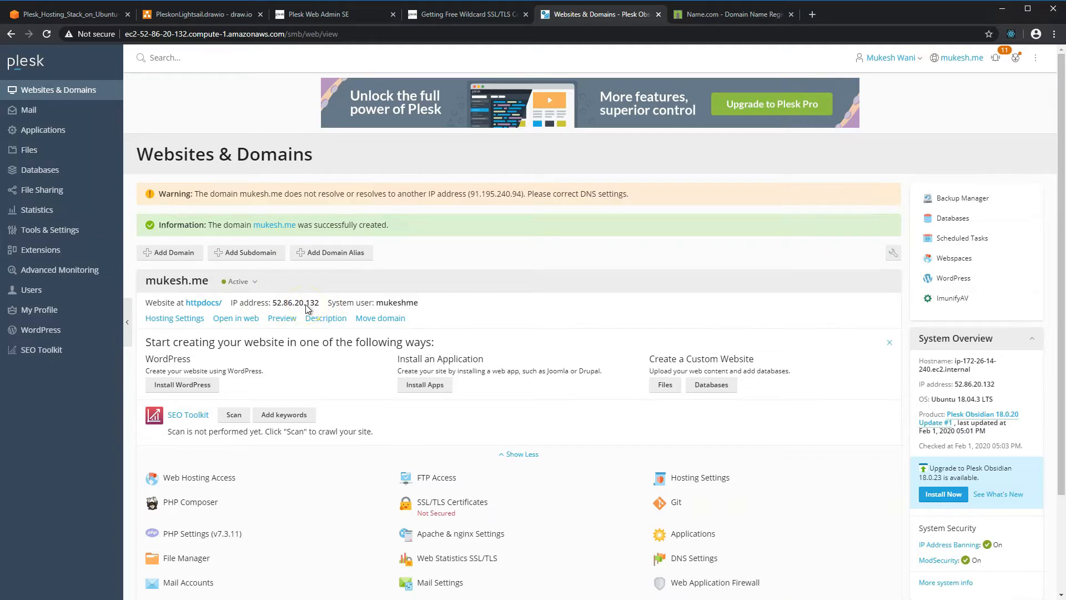
Switch to Name.com, open the domain's DNS records and examine the host and answer fields of an A record
left_click(688, 14)
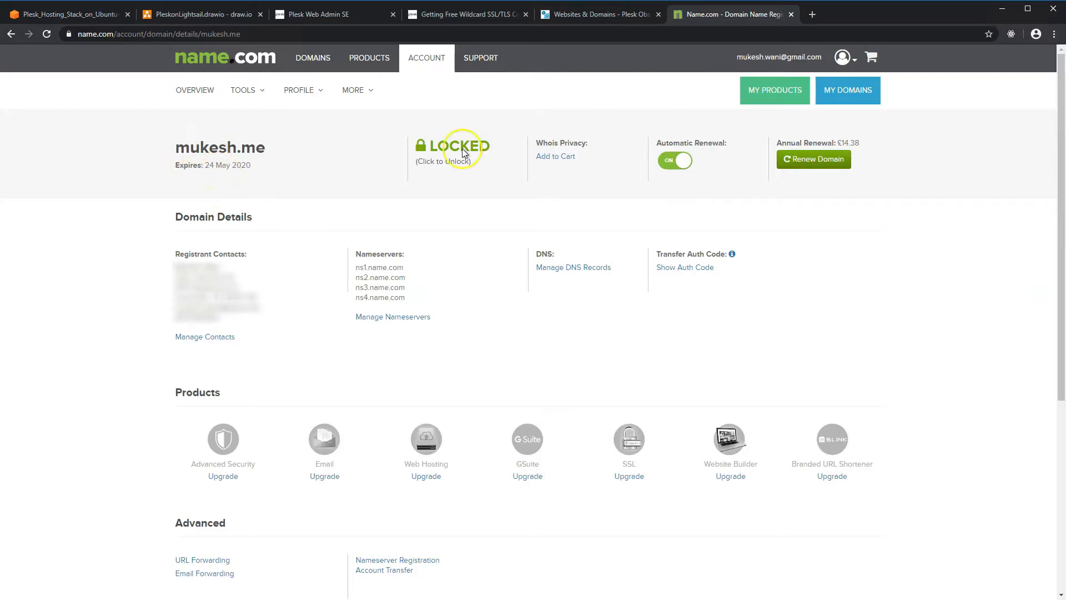
left_click(544, 268)
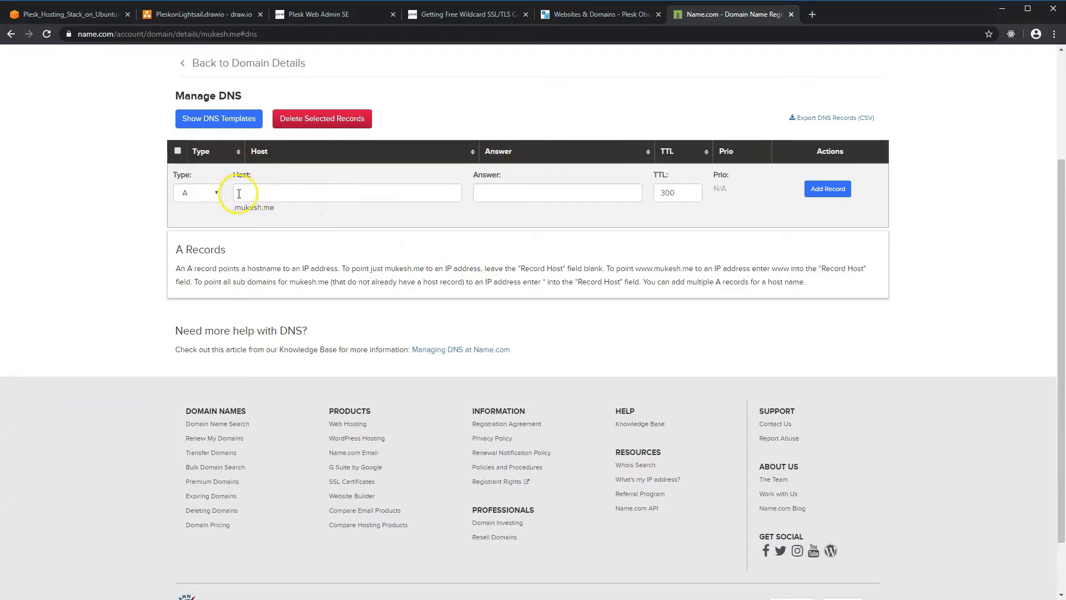
left_click(256, 193)
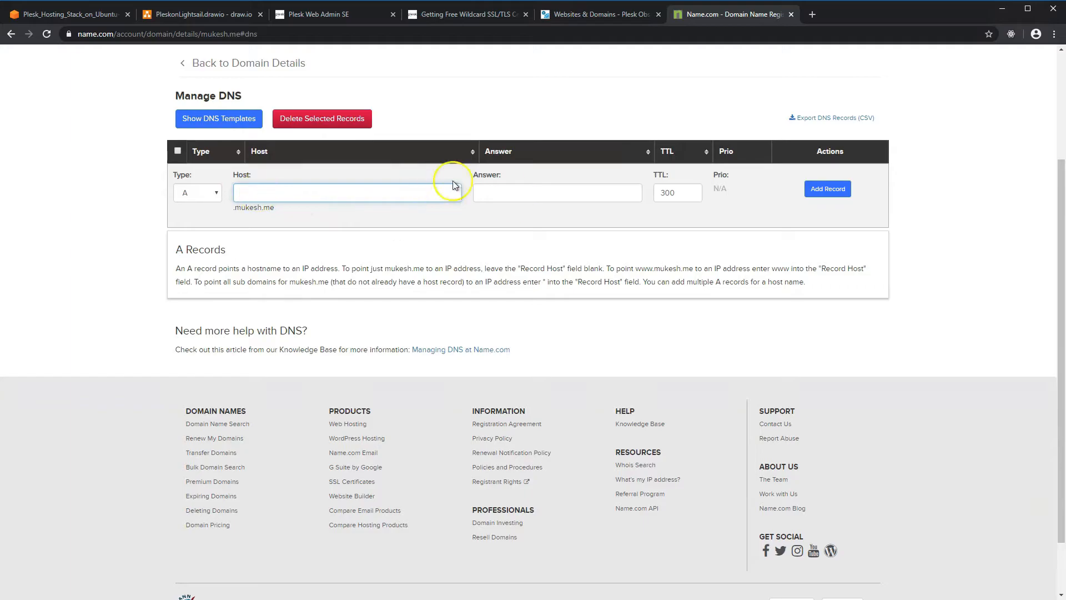
left_click(483, 192)
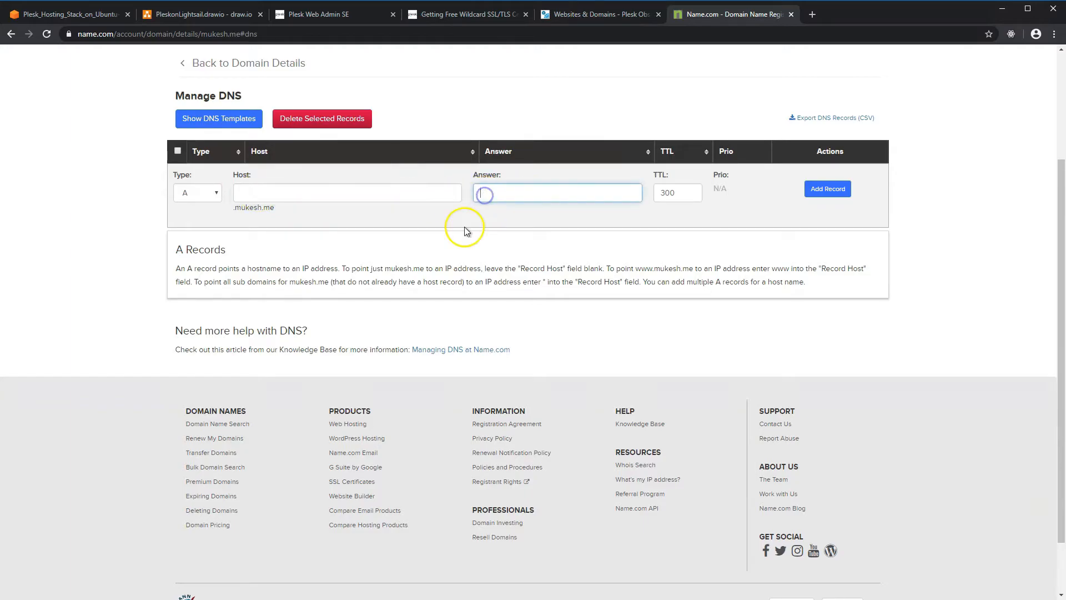
left_click(236, 199)
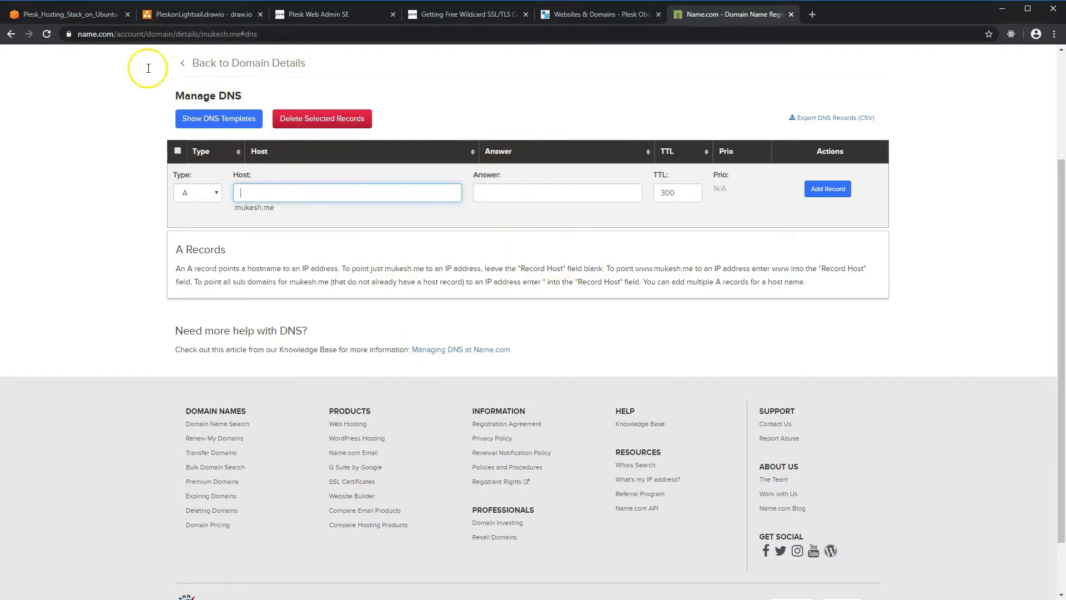
Switch to Amazon Lightsail, start creating a DNS zone from the account's networking resources and review the form's options
key("ctrl+1")
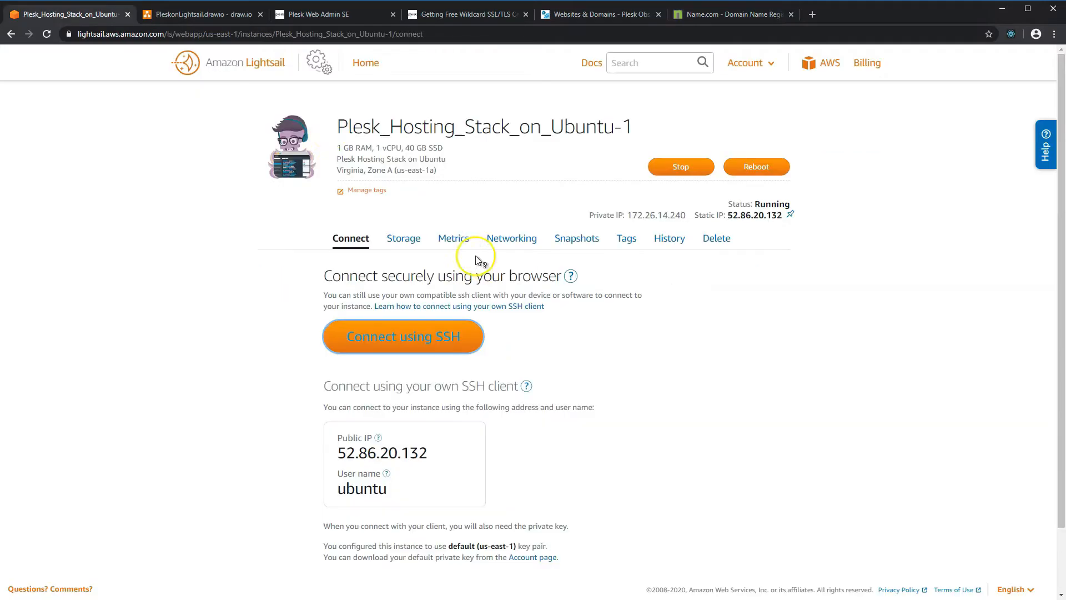
left_click(364, 69)
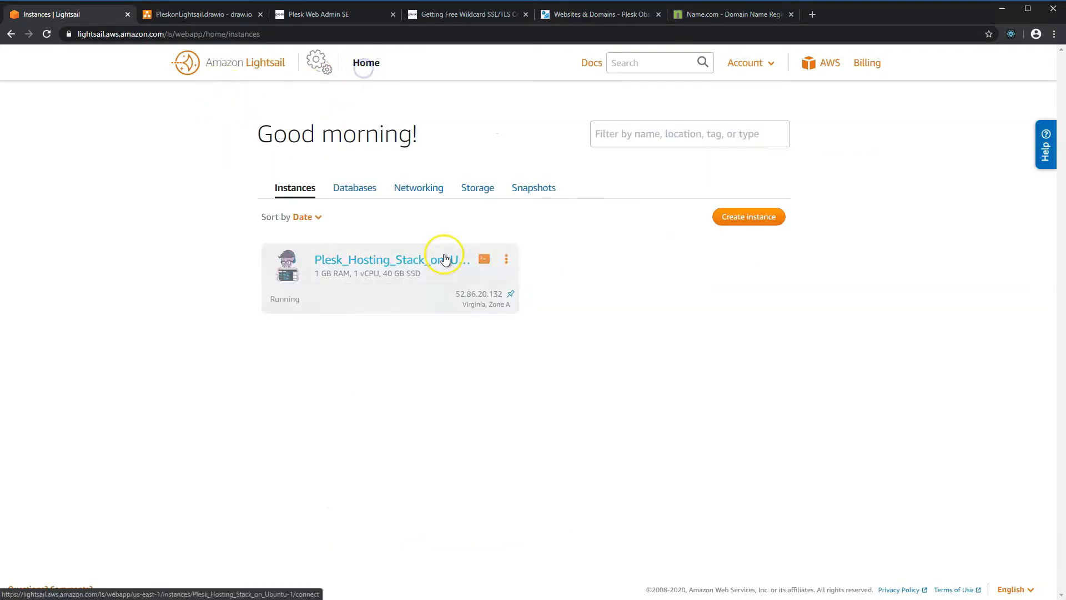
left_click(419, 188)
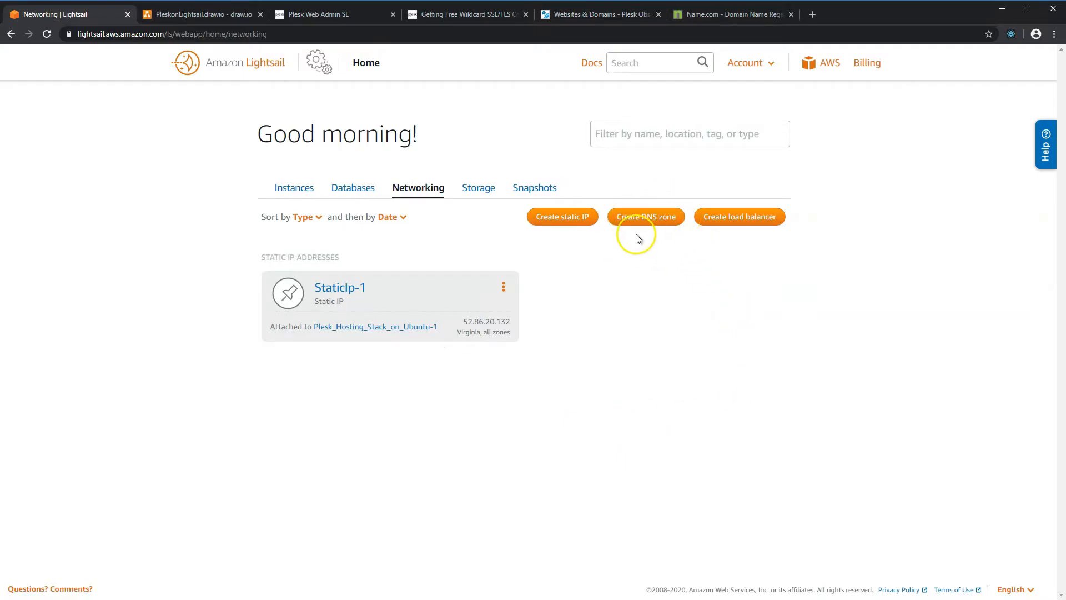
left_click(642, 219)
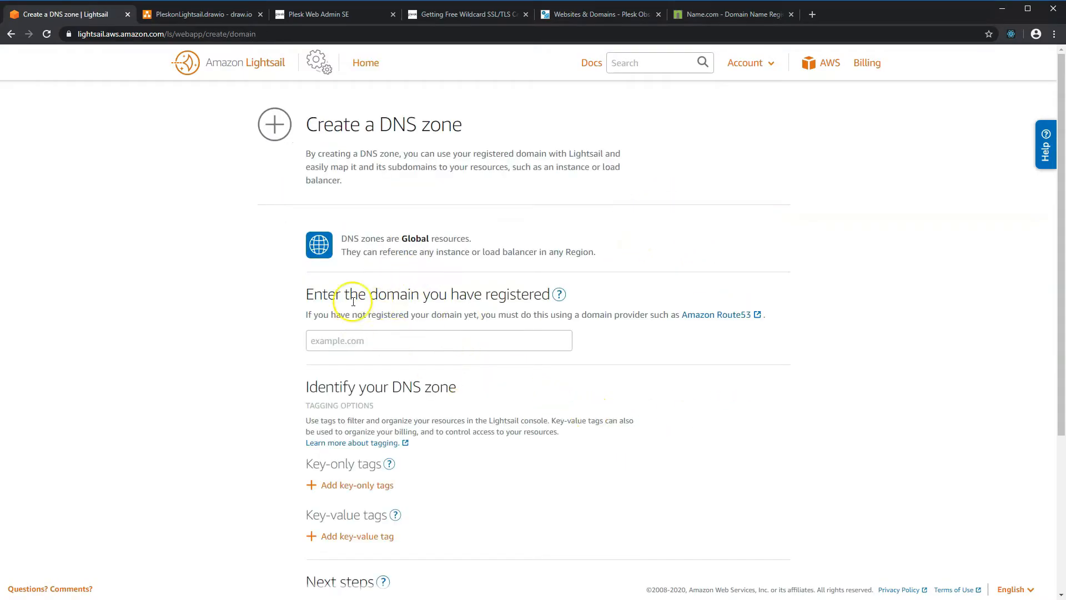
left_click(335, 339)
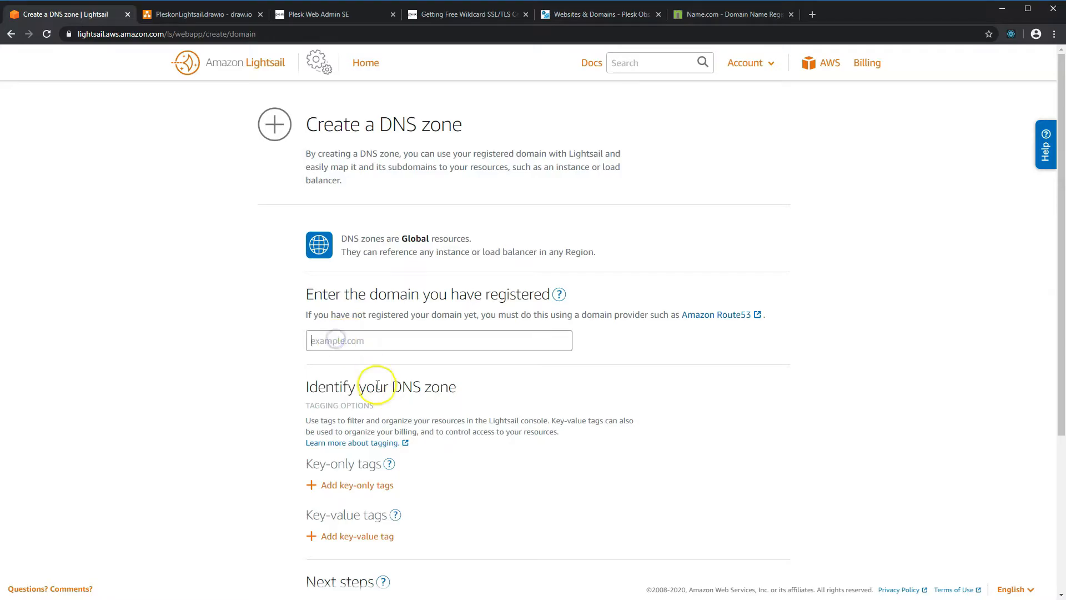
scroll(378, 385, "down", 4)
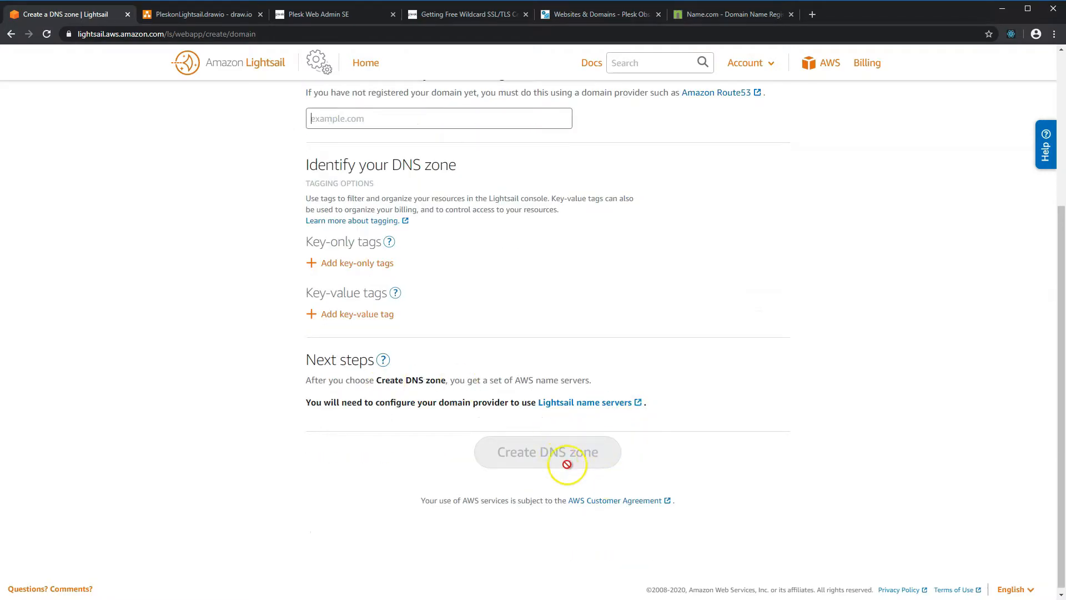
scroll(505, 360, "up", 3)
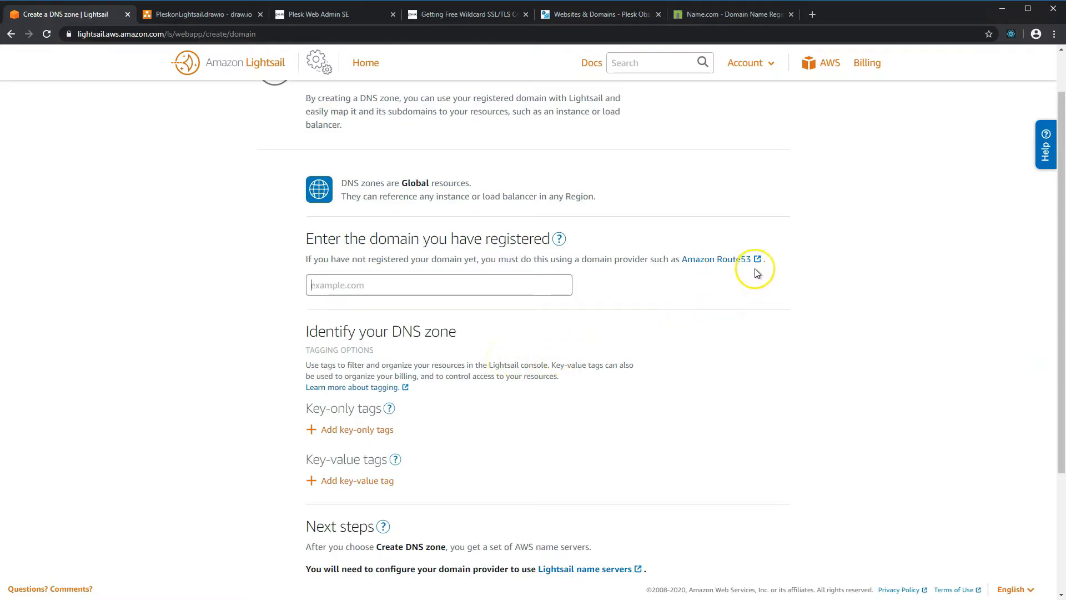
left_click(753, 298)
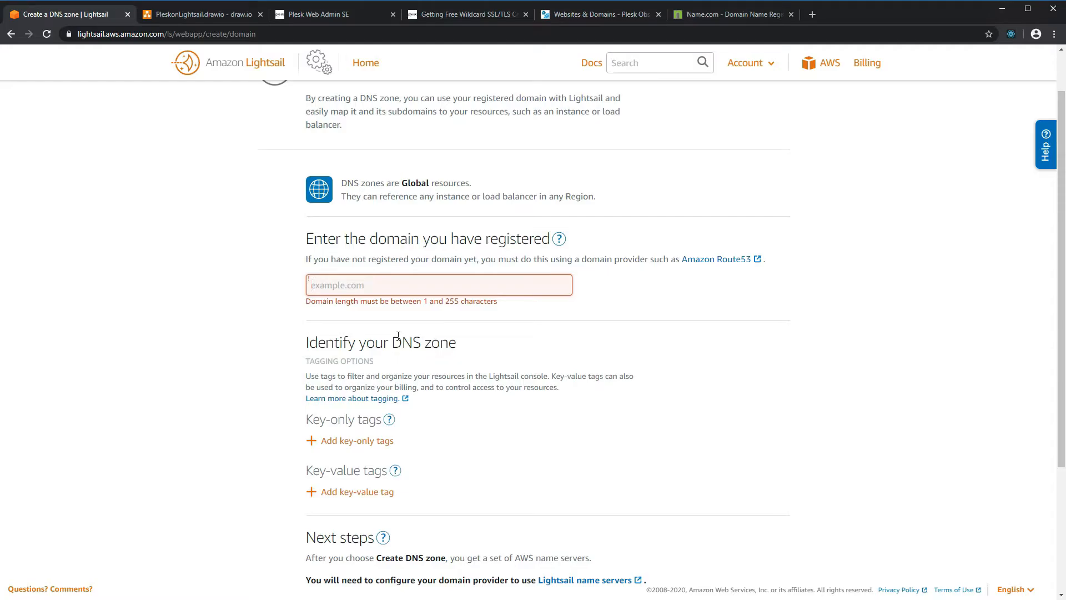
Enter the registered personal domain name and create the DNS zone without any tags
type("mukeshme")
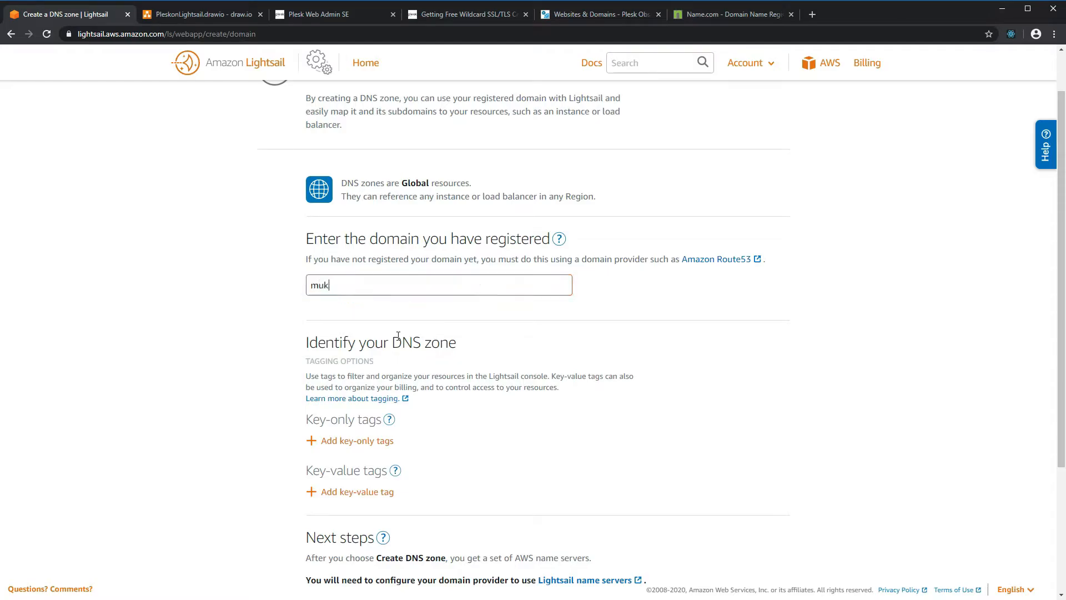
key("BackSpace")
key("BackSpace")
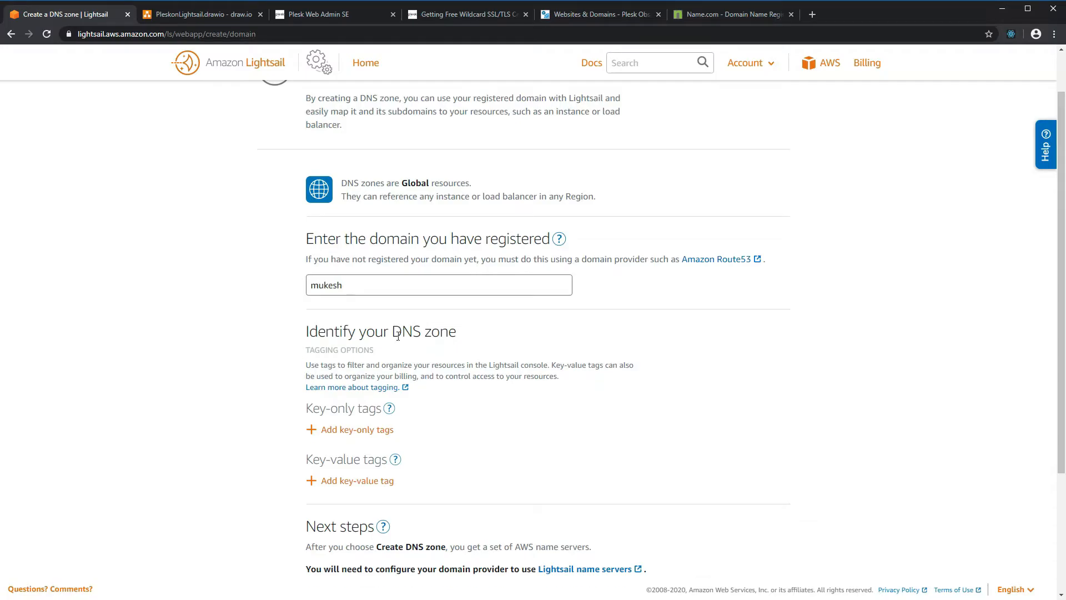
type(".me")
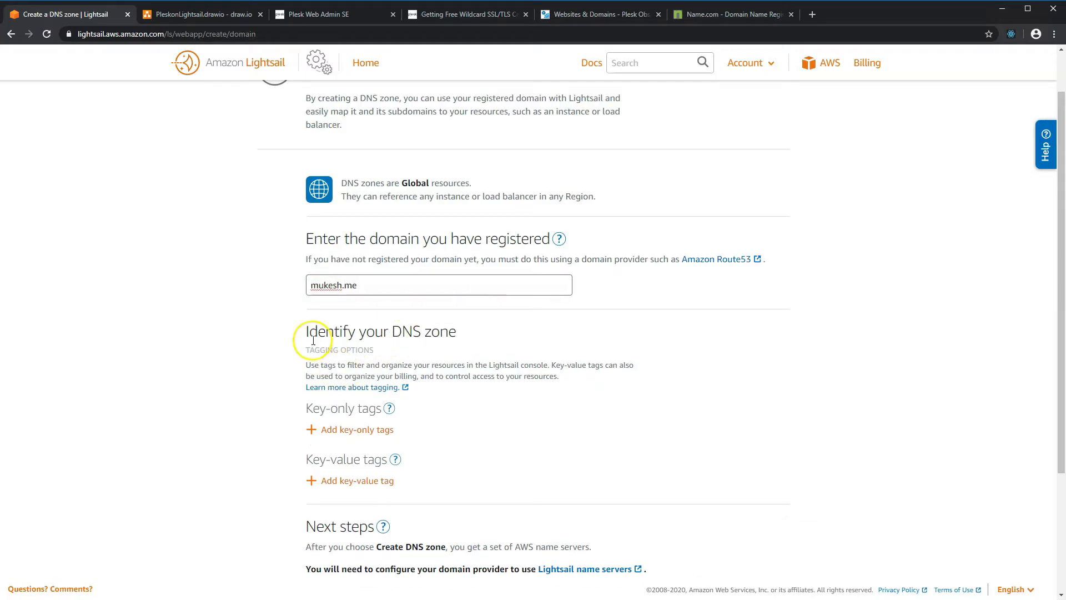
scroll(281, 324, "down", 3)
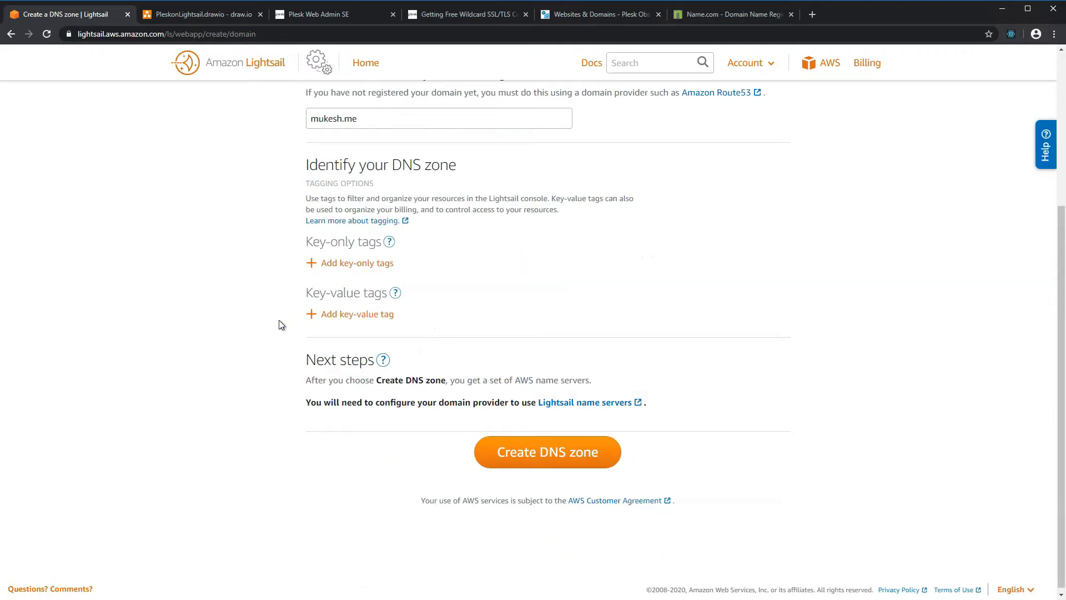
left_click(536, 456)
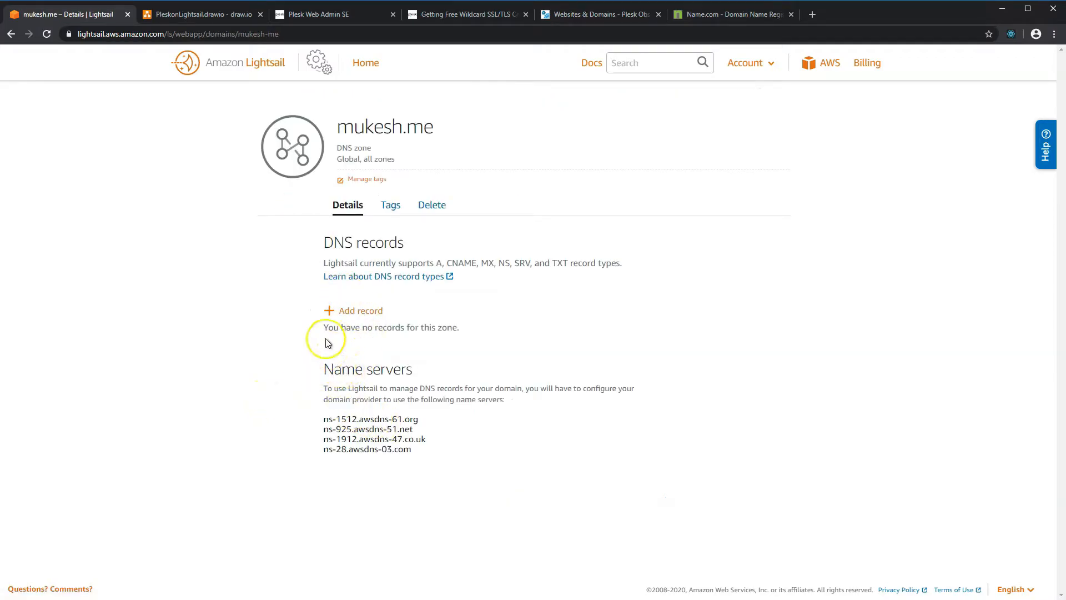
Replace the domain's nameservers at Name.com with ns-1512.awsdns-61.org, ns-1912.awsdns-47.co.uk, ns-28.awsdns-03.com and ns-925.awsdns-51.net, and apply the changes
left_click(724, 15)
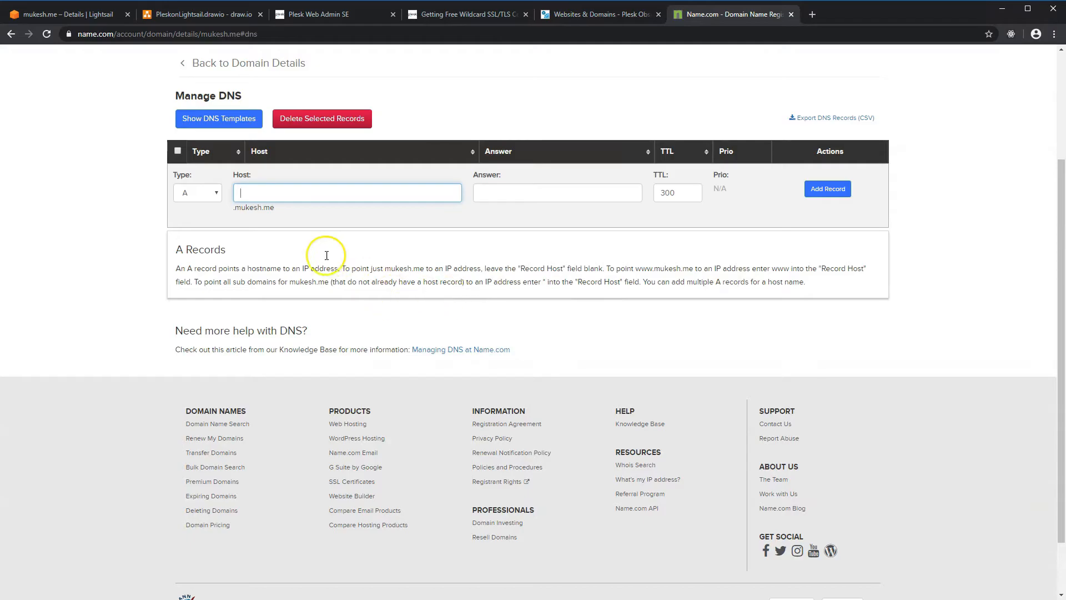
scroll(326, 255, "up", 3)
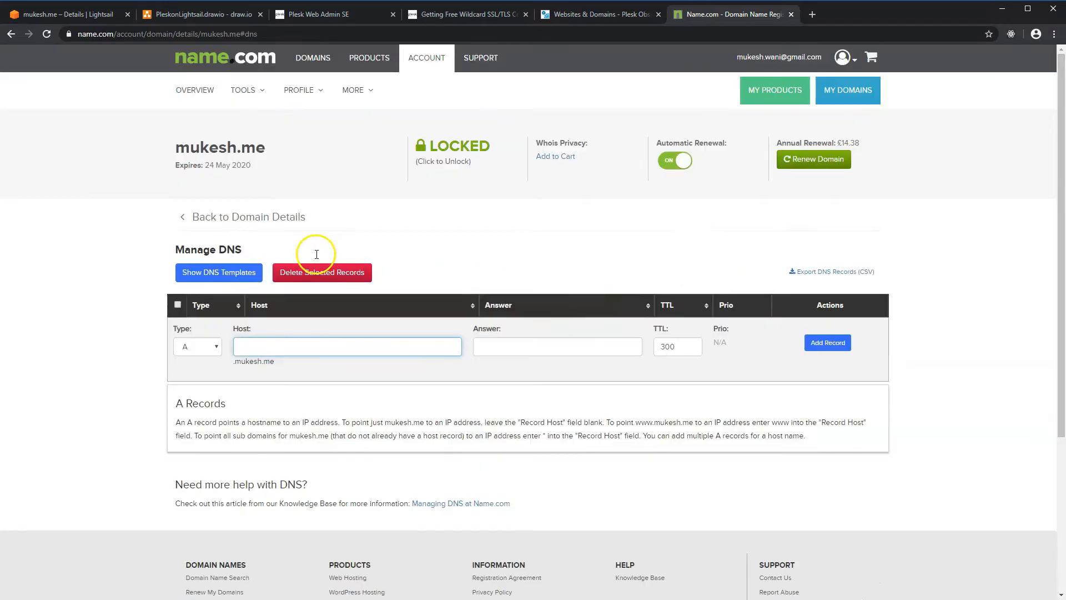
left_click(180, 221)
left_click(373, 315)
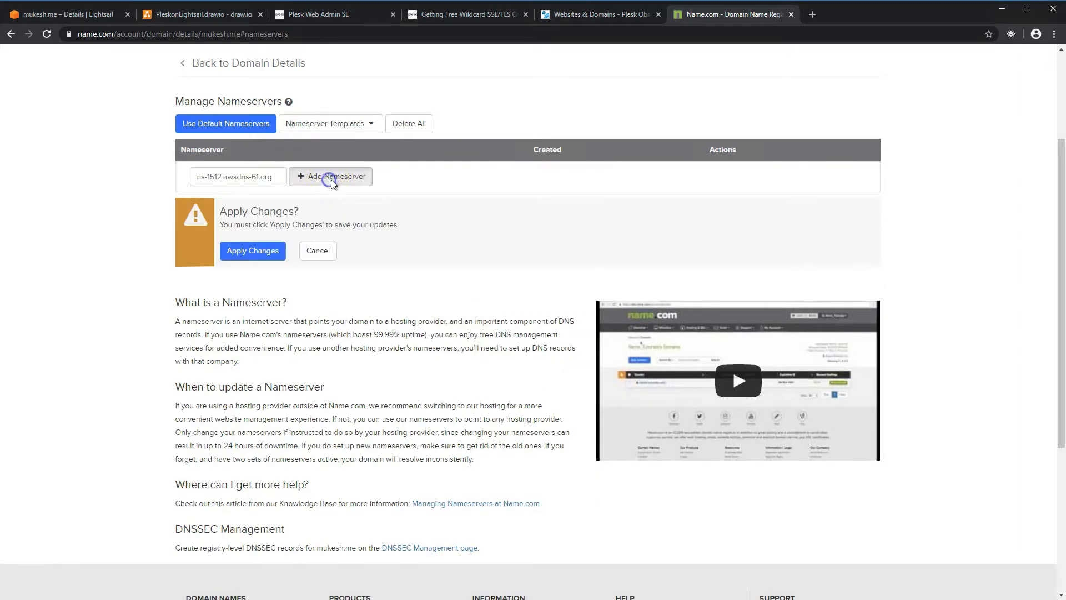
left_click(330, 179)
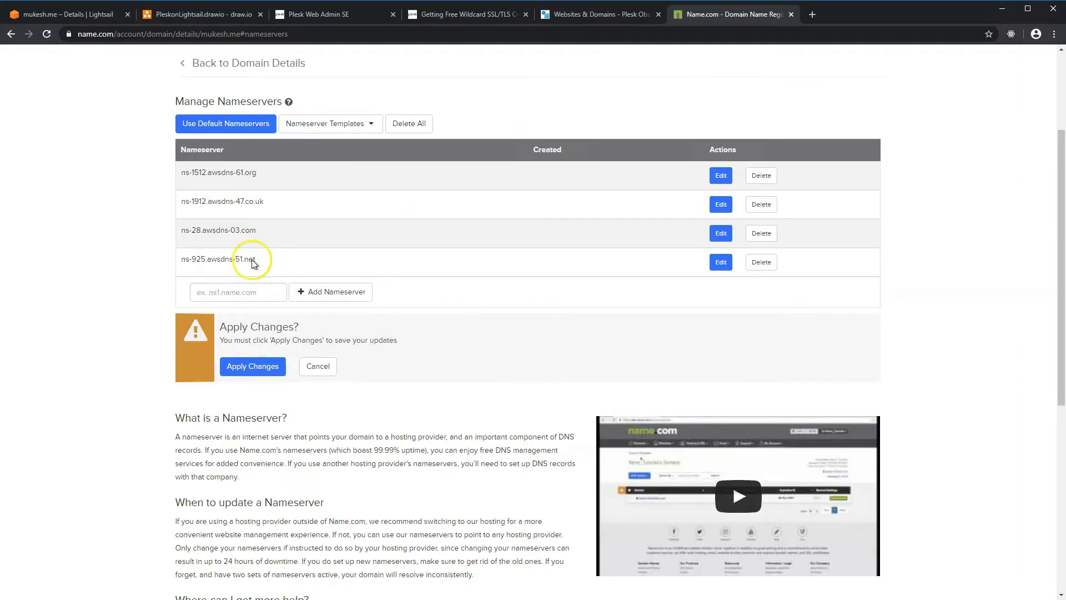
left_click(253, 367)
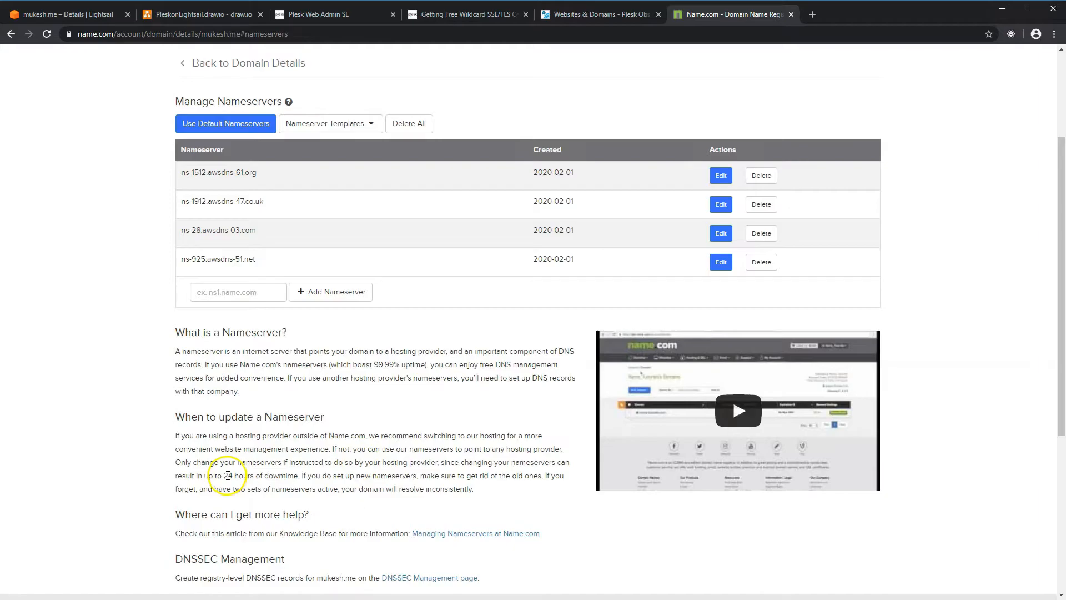
left_click_drag(214, 476, 280, 477)
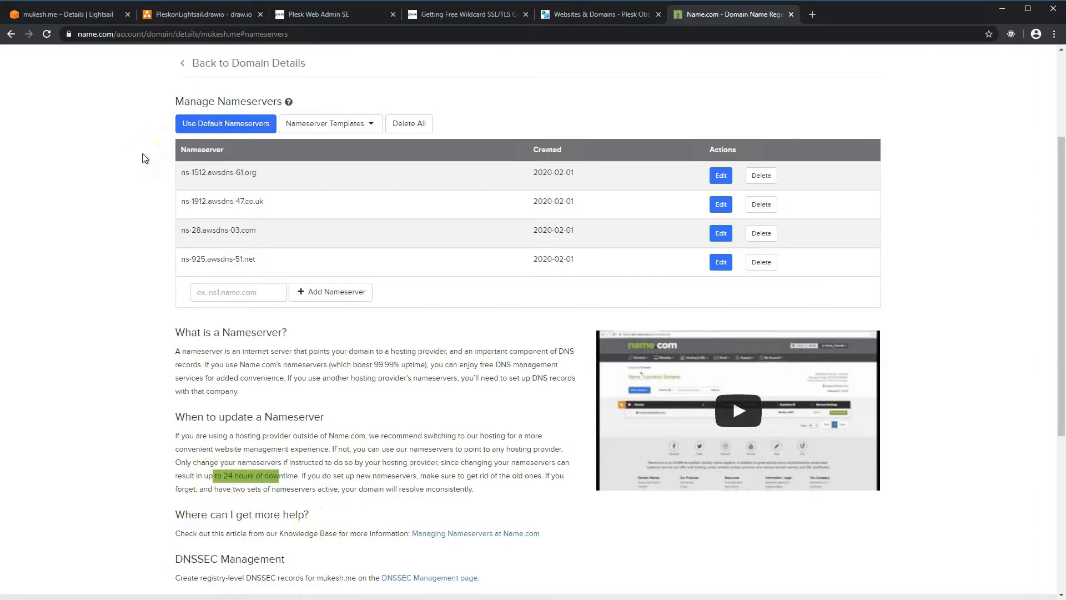
Switch to Amazon Lightsail and add an A record for the root domain (@) in the DNS zone, resolving to StaticIp-1
left_click(94, 17)
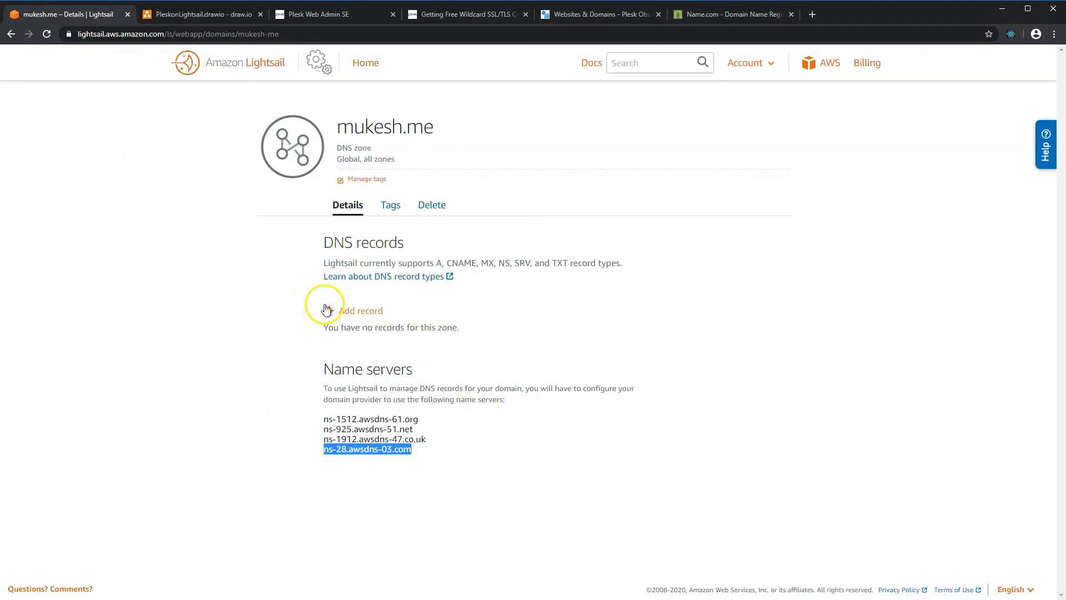
left_click(371, 316)
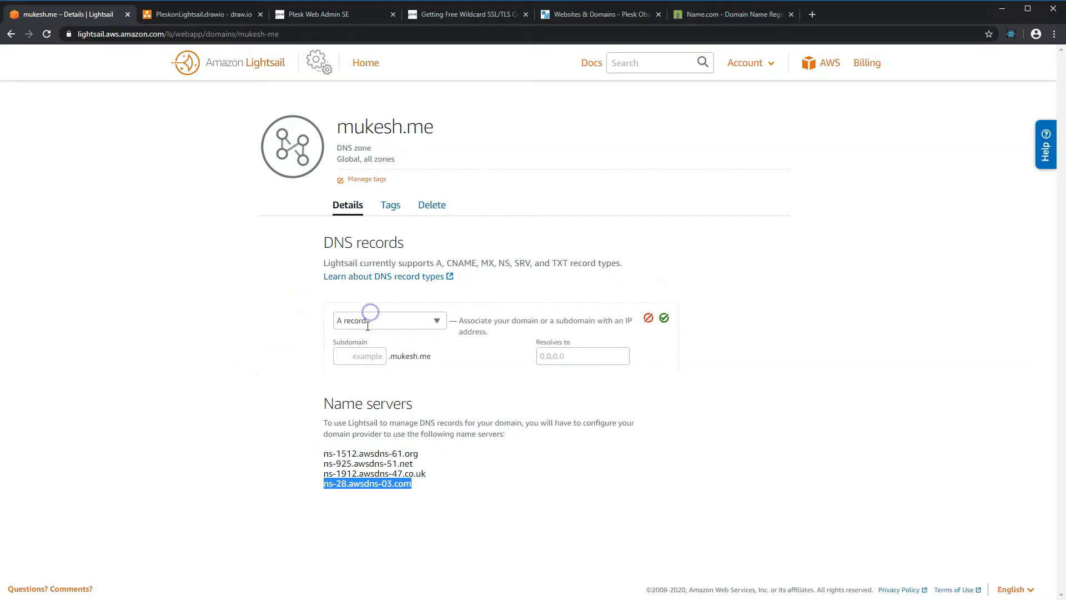
left_click(387, 321)
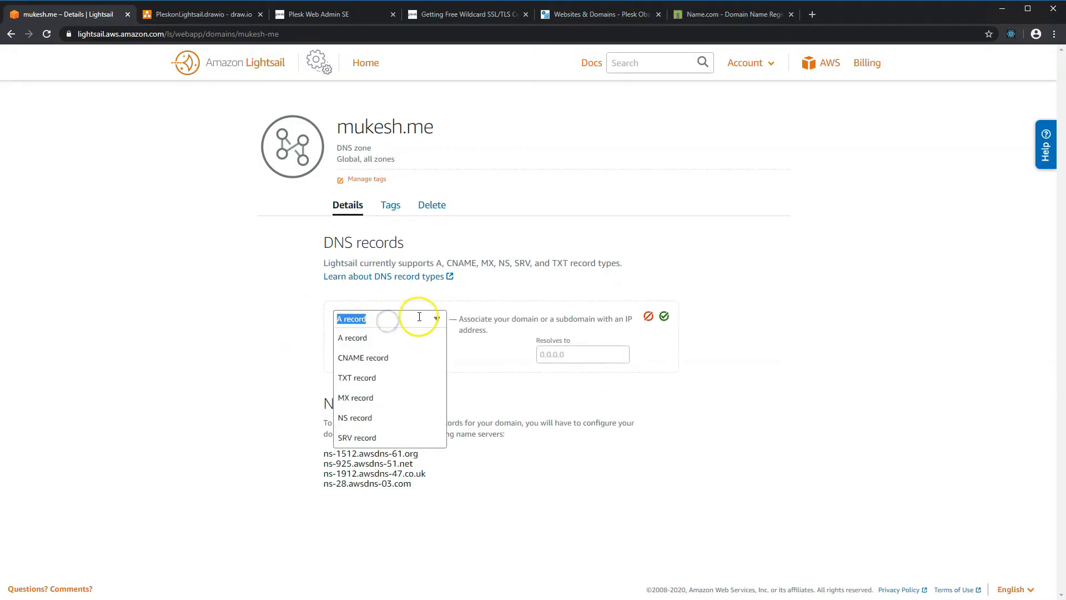
left_click(515, 370)
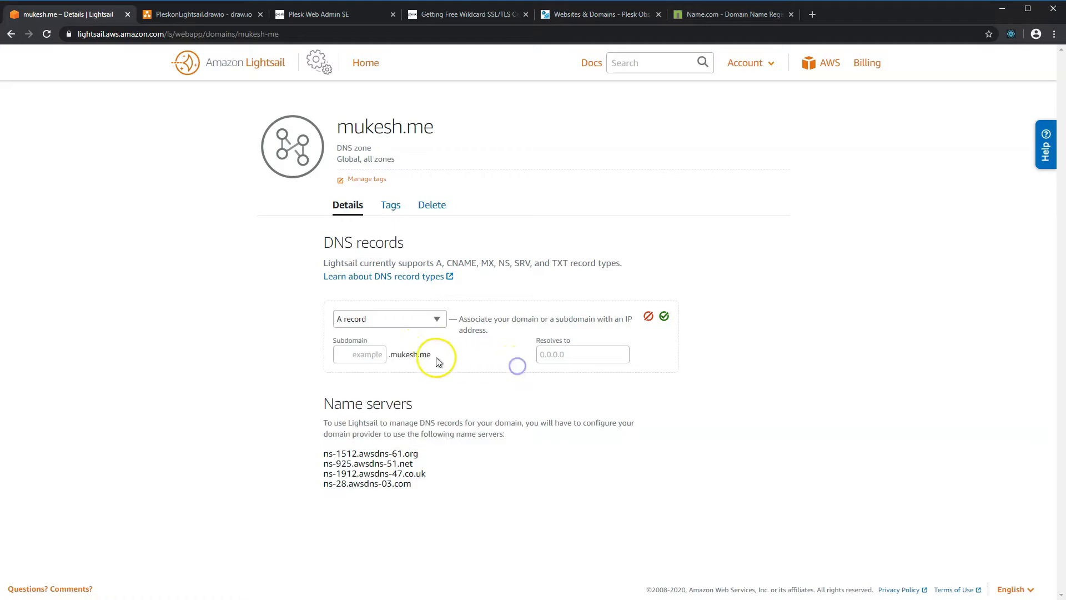
left_click(371, 353)
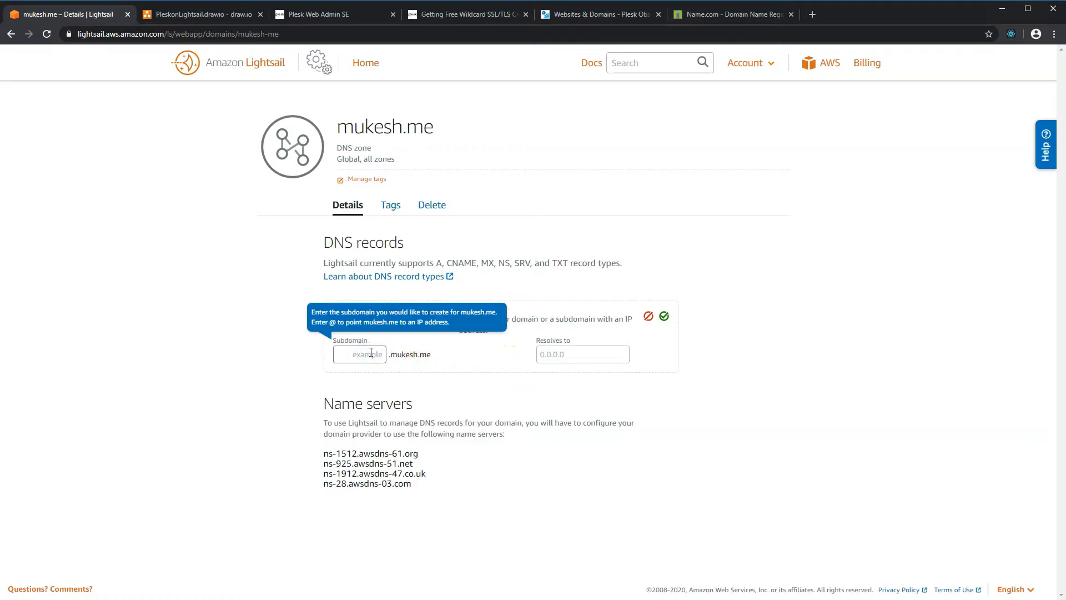
type("@")
left_click(556, 354)
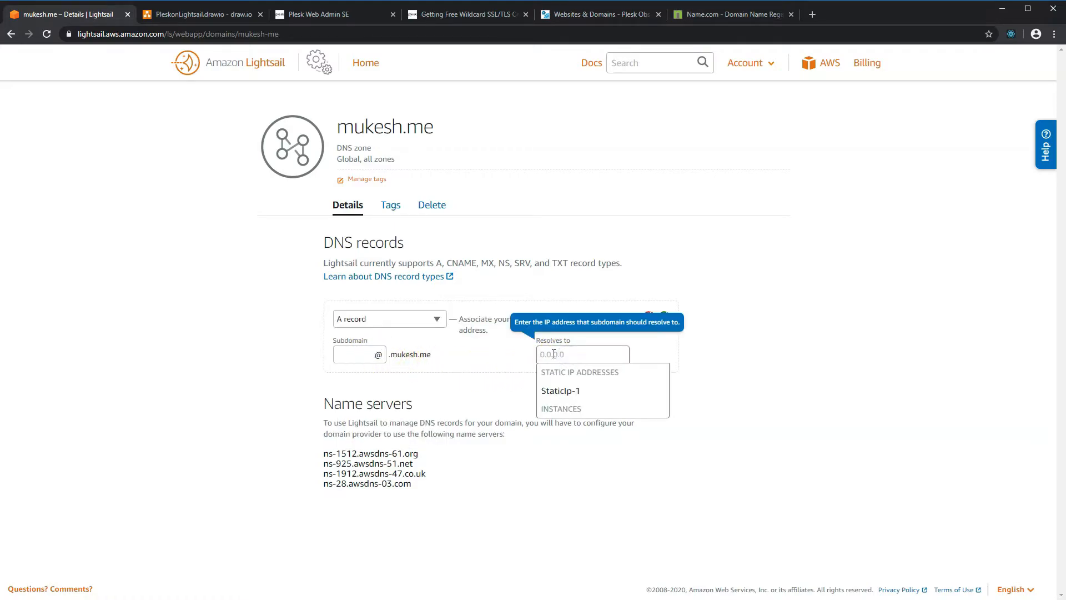
left_click(561, 391)
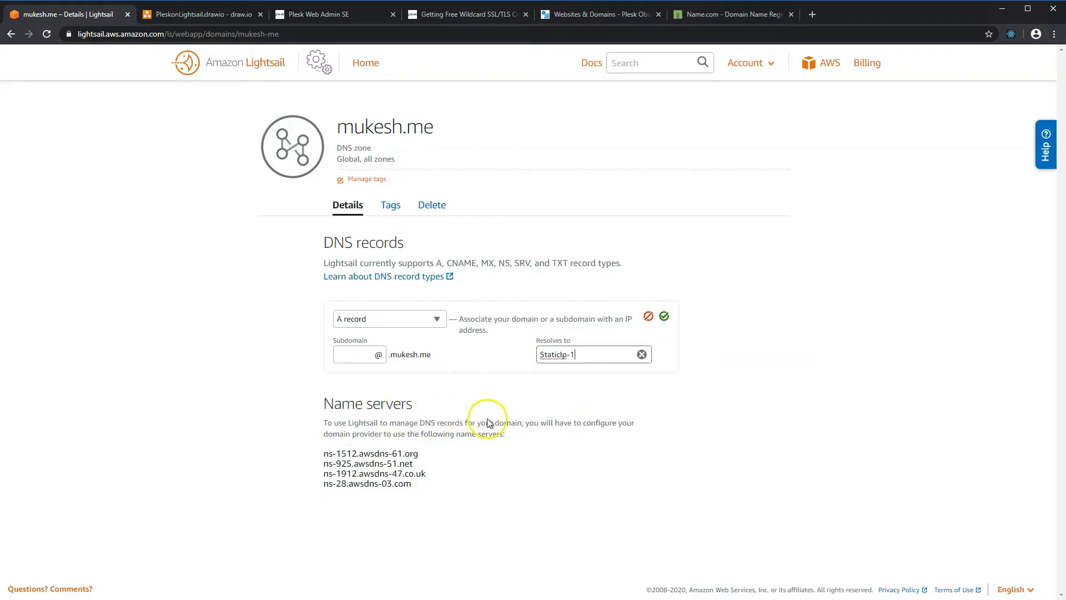
left_click(603, 353)
left_click_drag(604, 353, 527, 358)
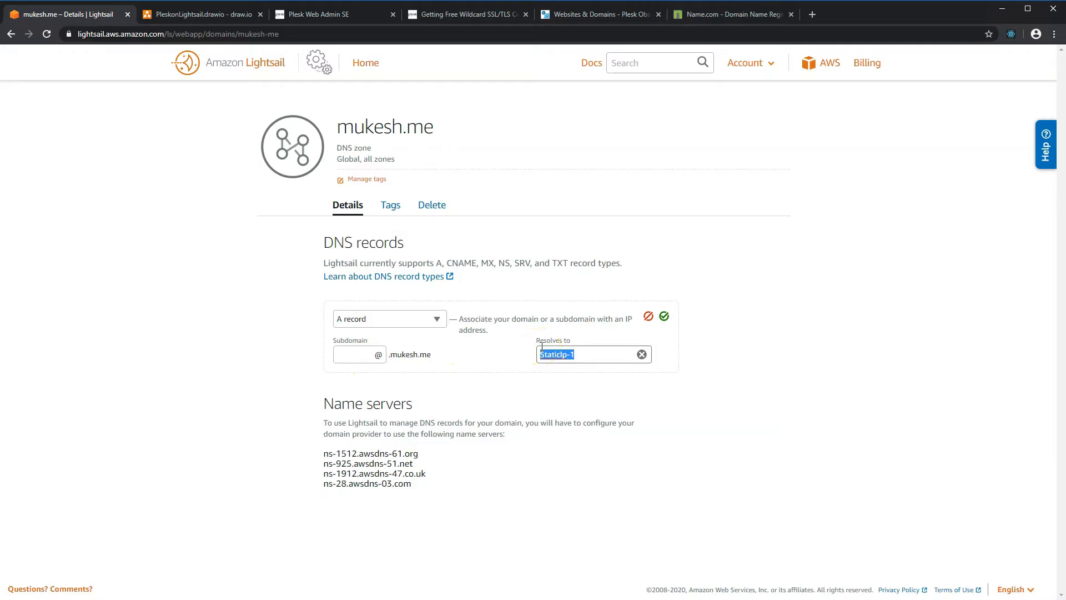
key("Return")
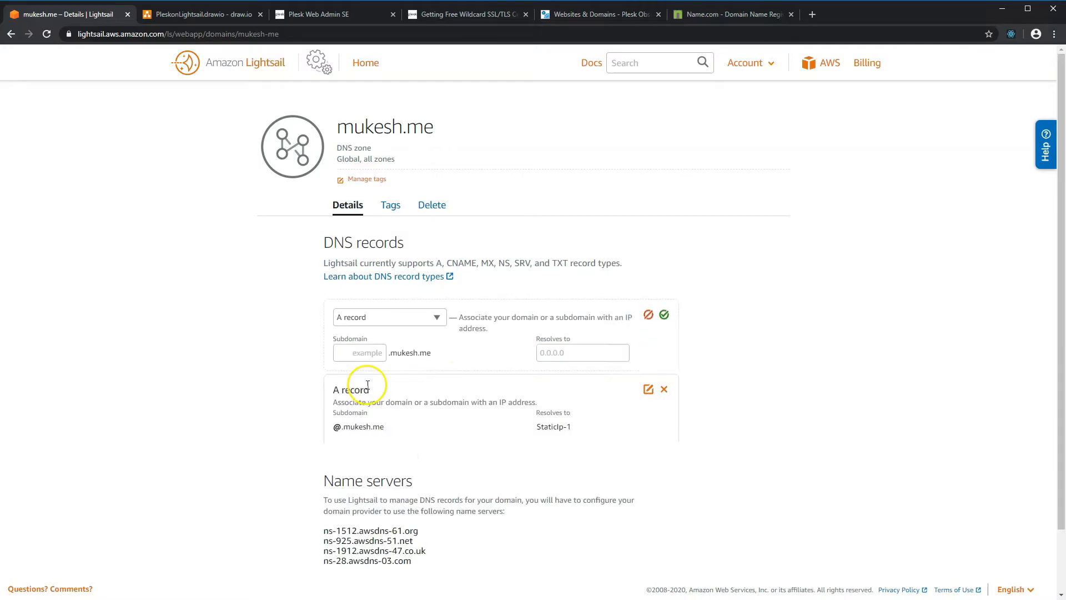
Add another A record for the www subdomain that resolves to StaticIp-1
left_click(353, 354)
type("www")
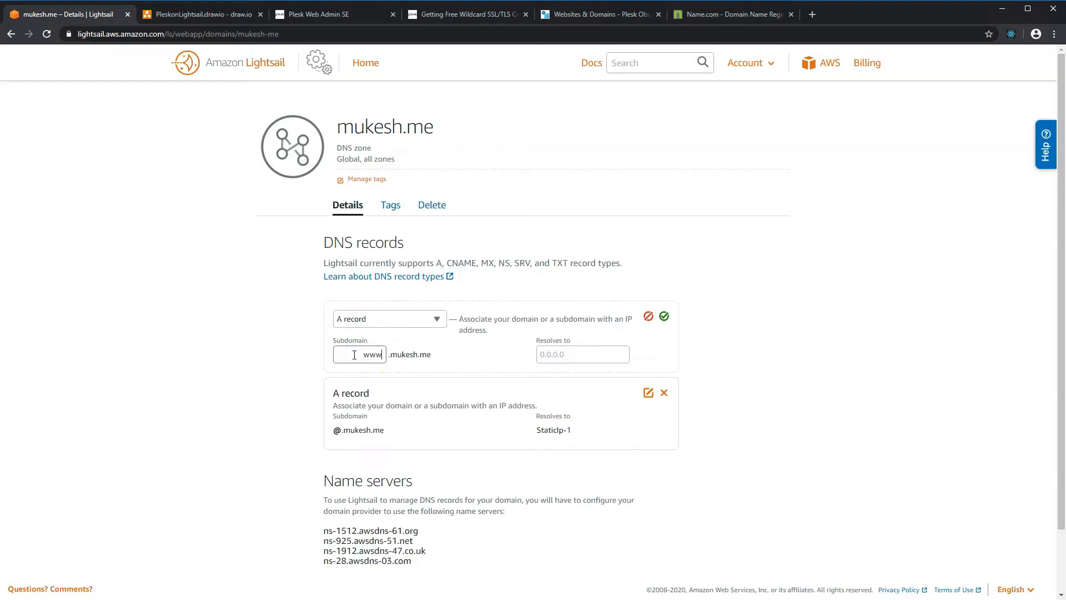
key("Tab")
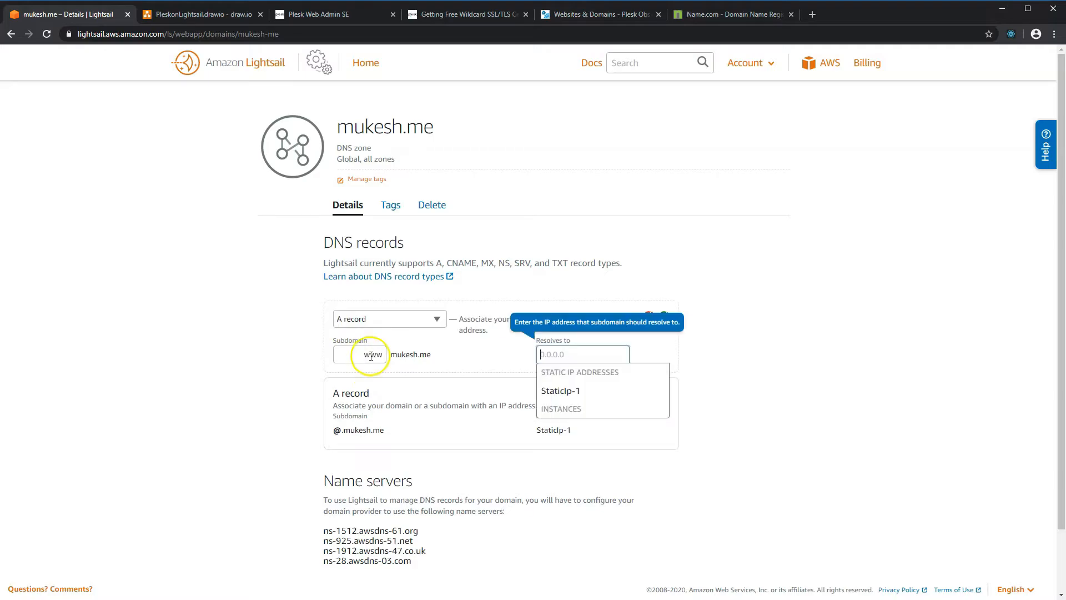
left_click(572, 390)
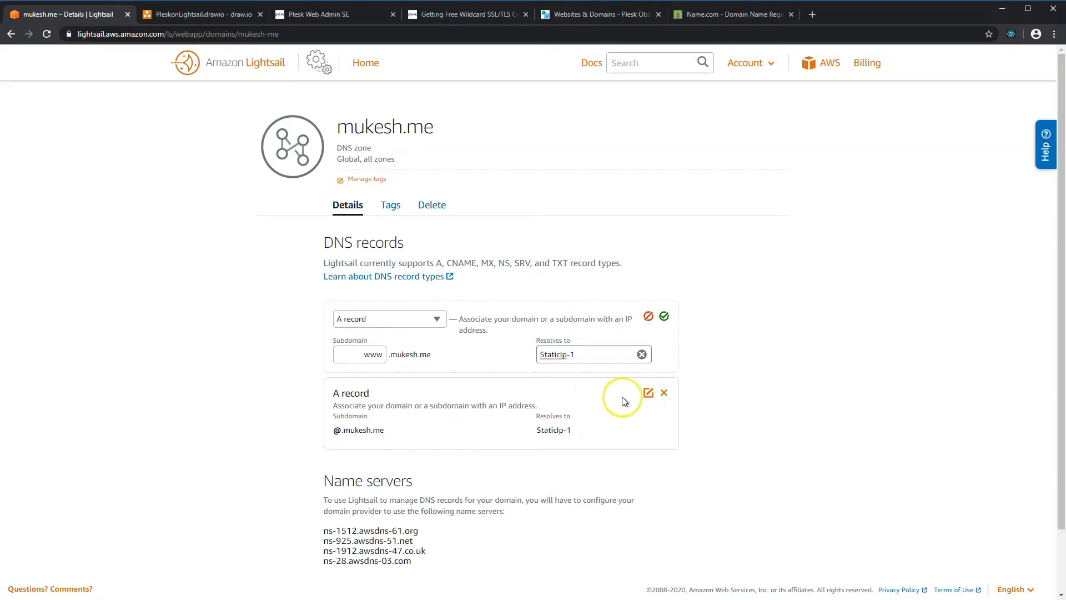
left_click(664, 316)
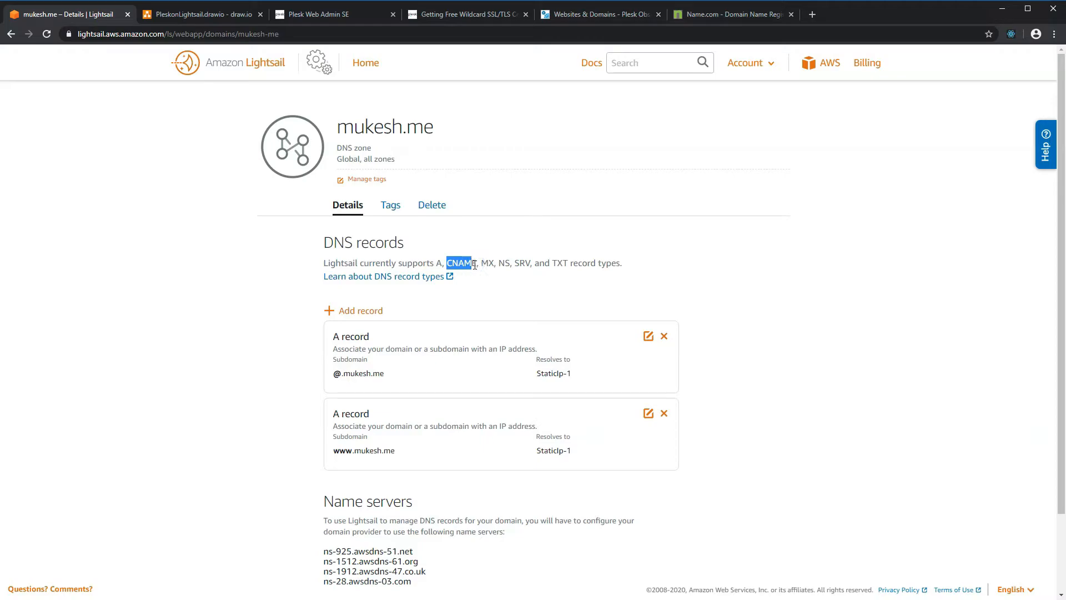
left_click_drag(447, 263, 471, 262)
left_click(487, 262)
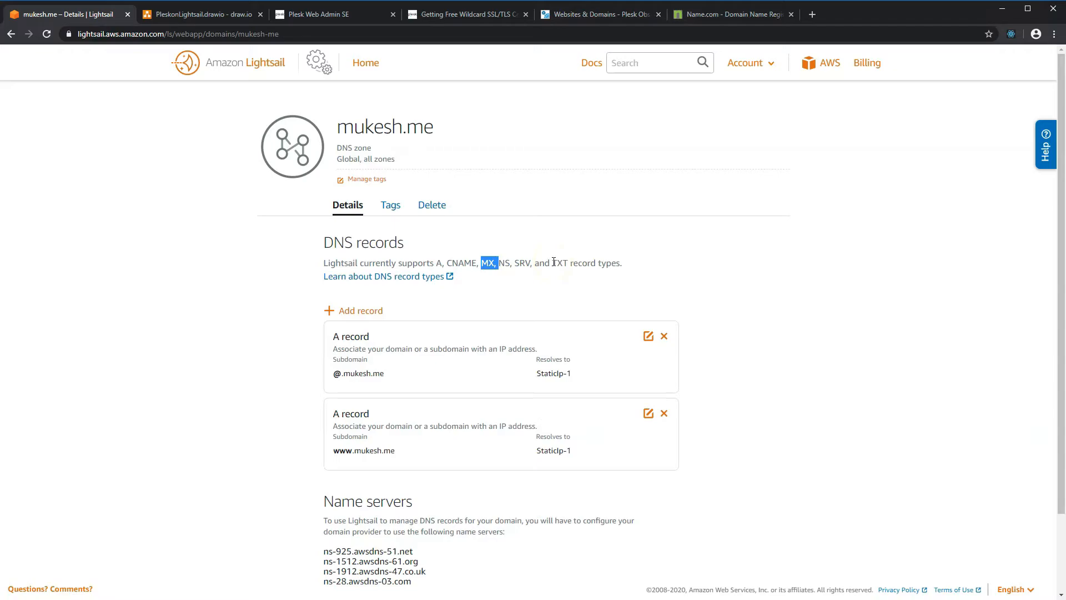
left_click_drag(552, 262, 577, 262)
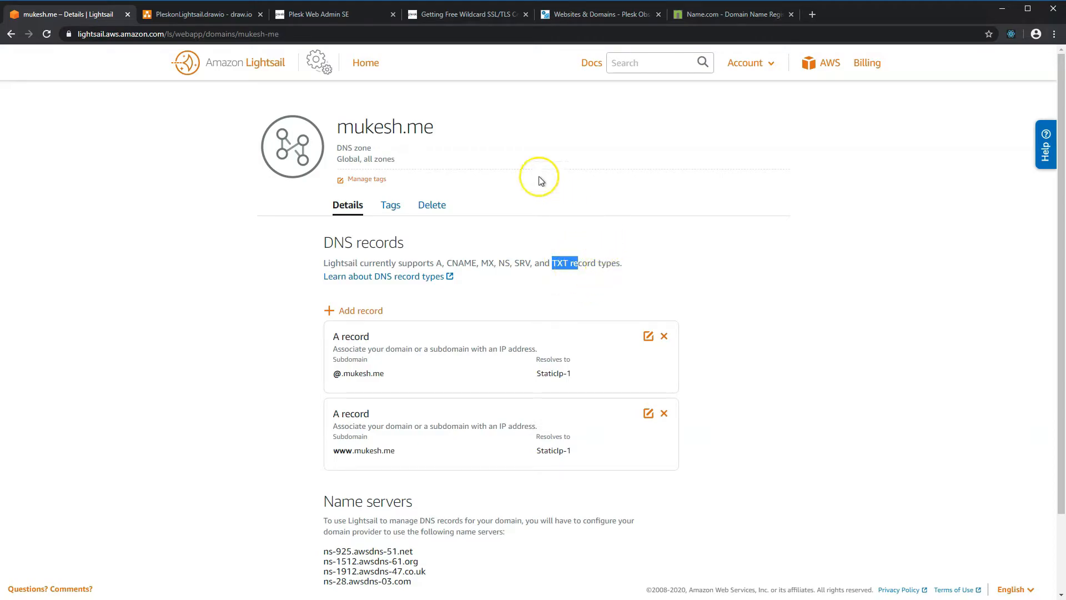
Search the web for "dns propagation" in a new tab and open the DNS Checker propagation tool
key("ctrl+t")
type("d")
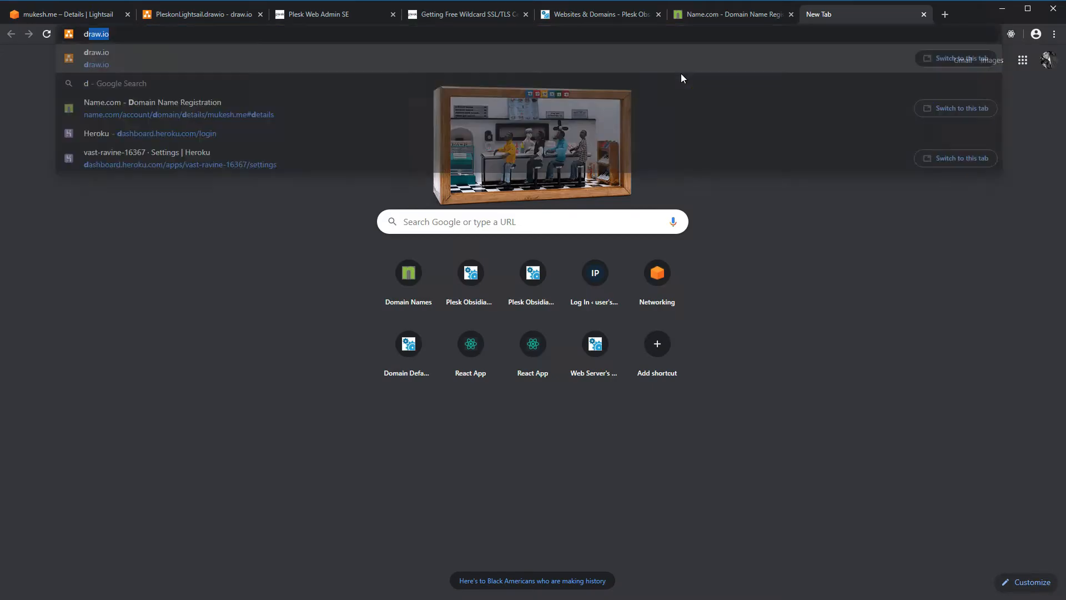
type("ns pro")
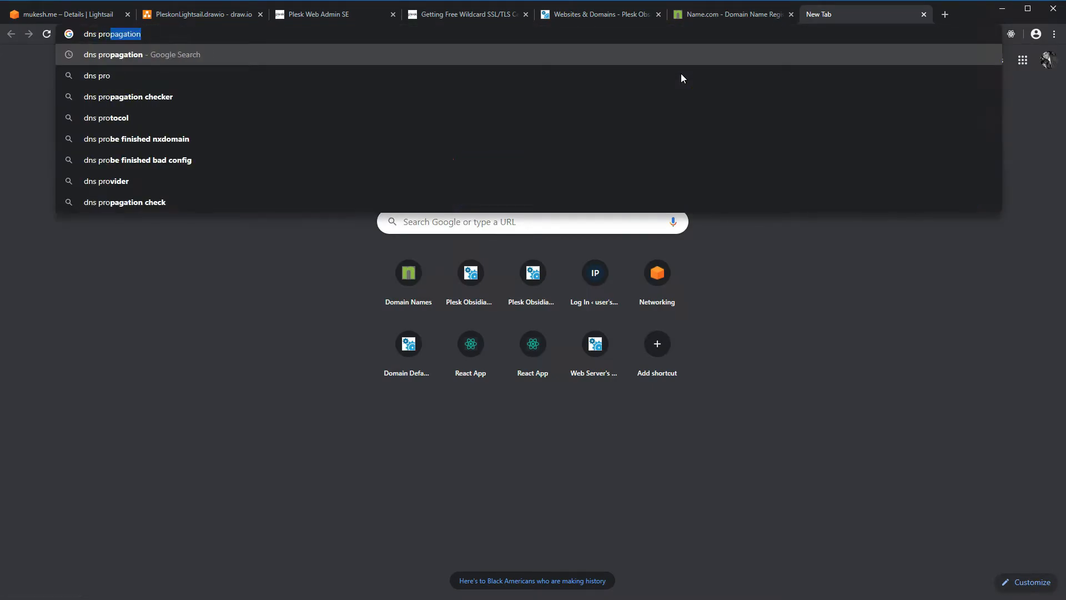
key("Return")
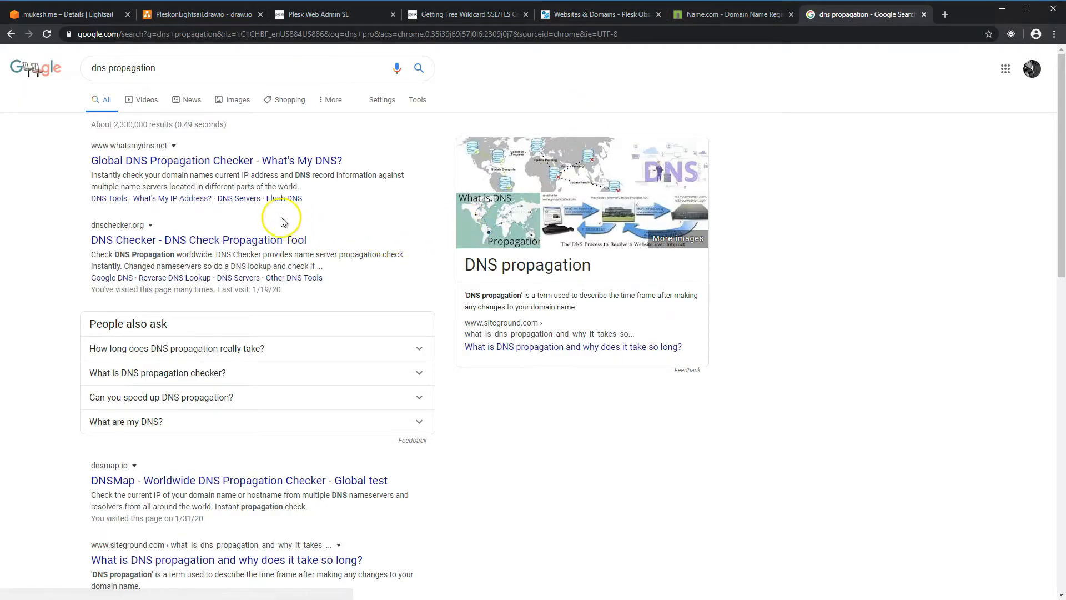
left_click(164, 239)
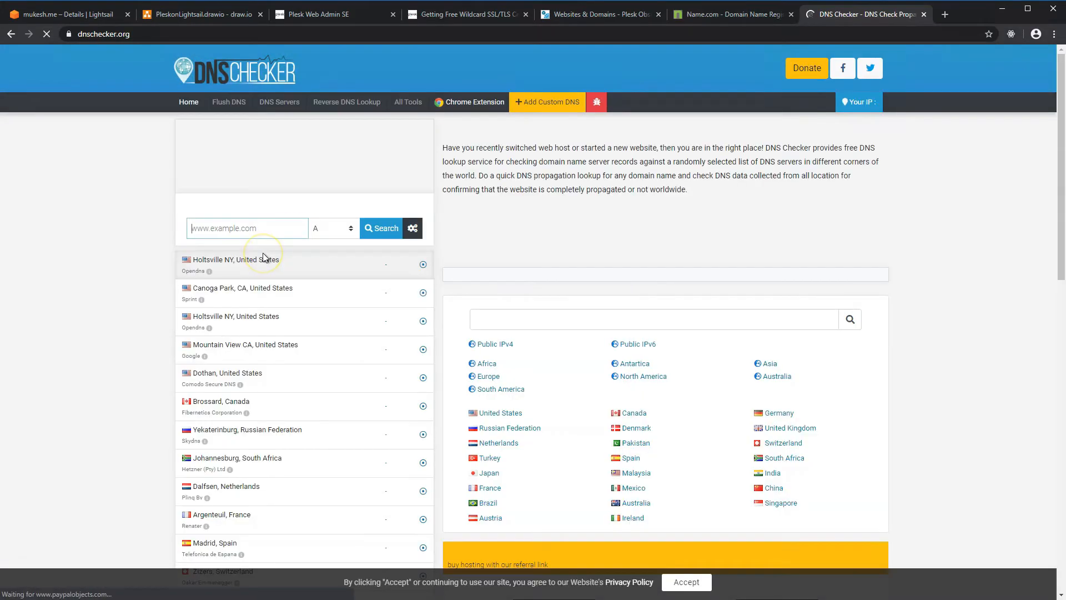
Check the A record propagation of the www subdomain and of the bare domain, and close the checker
left_click(224, 223)
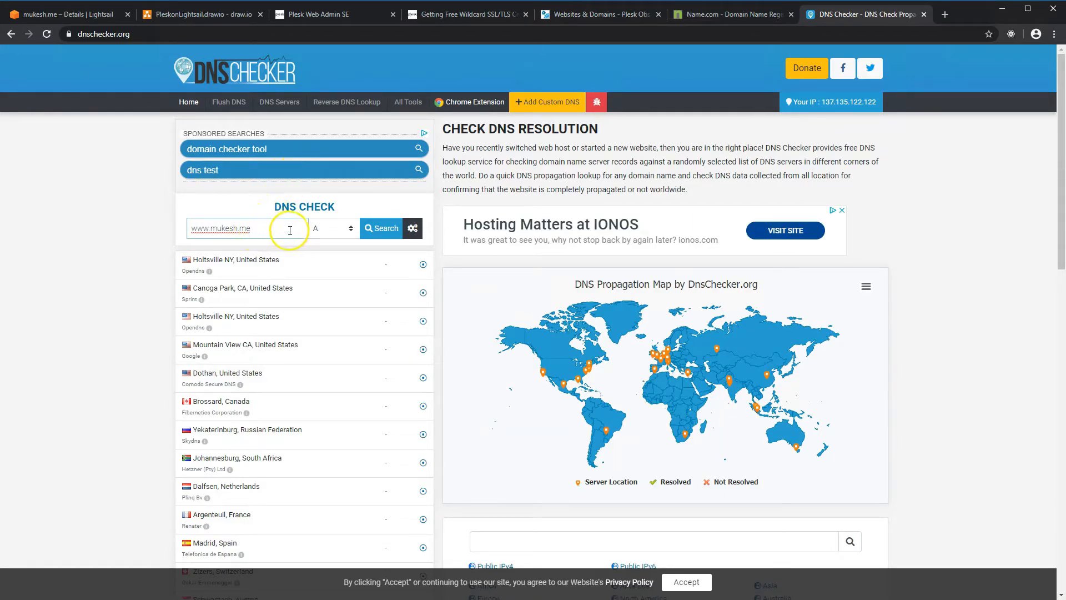
left_click(373, 233)
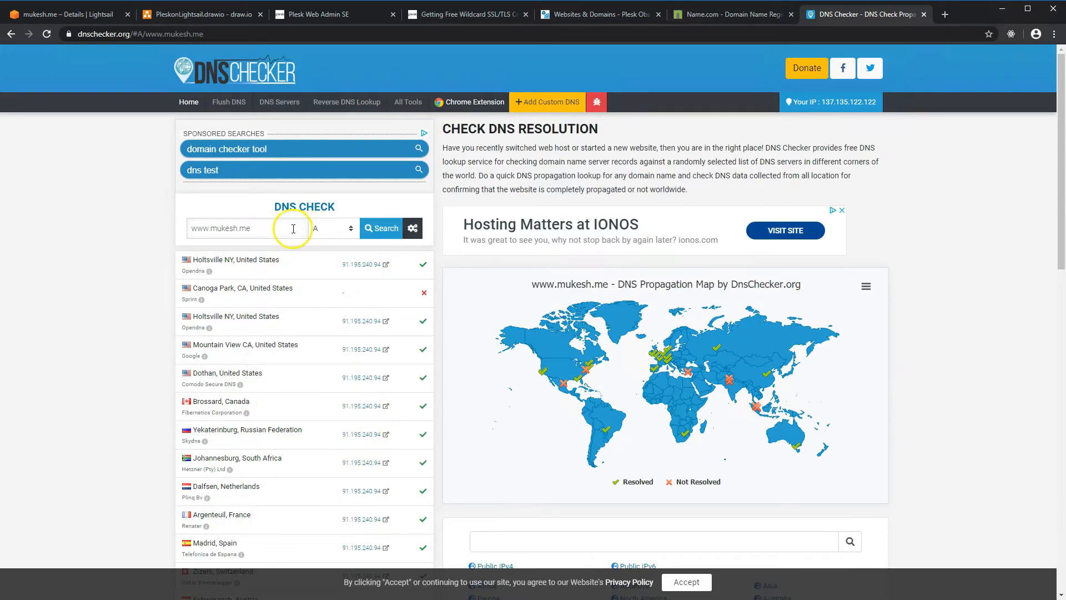
left_click(261, 229)
key("BackSpace")
key("BackSpace")
key("BackSpace")
key("BackSpace")
left_click(184, 231)
left_click(380, 231)
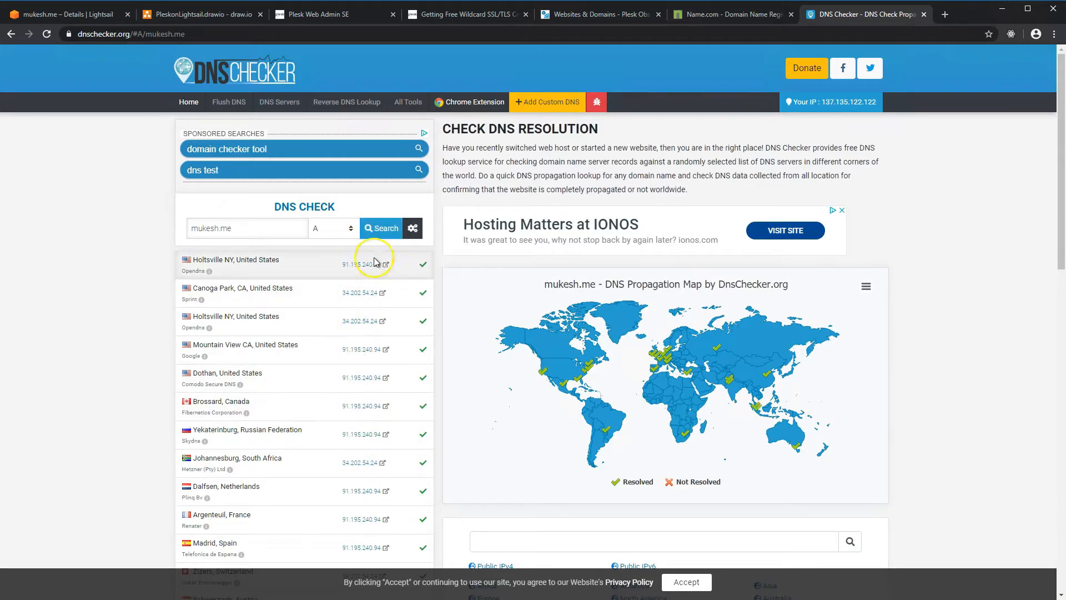
left_click(383, 232)
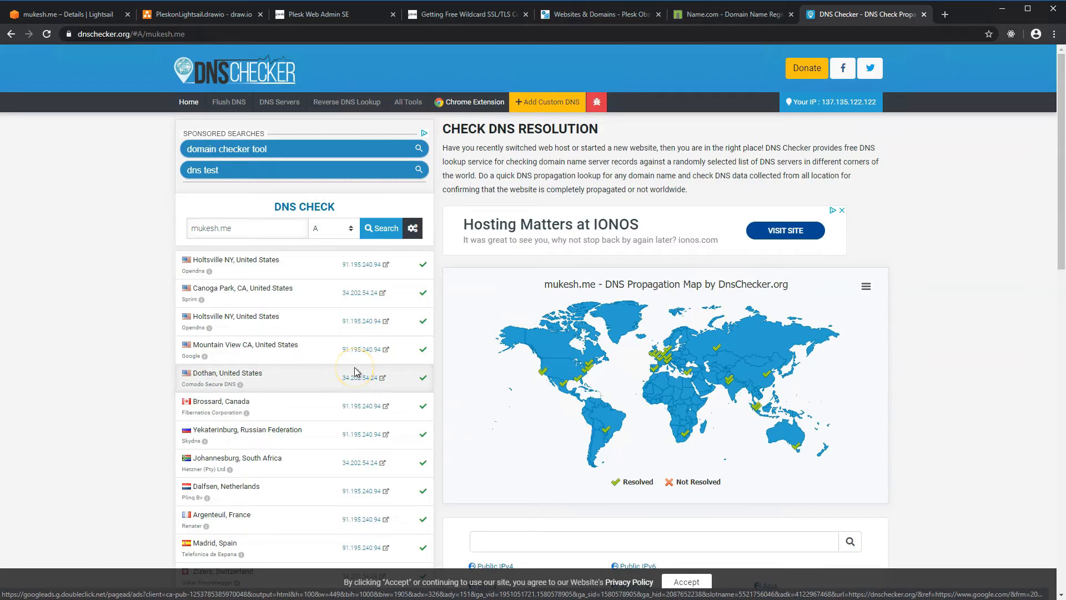
key("ctrl+w")
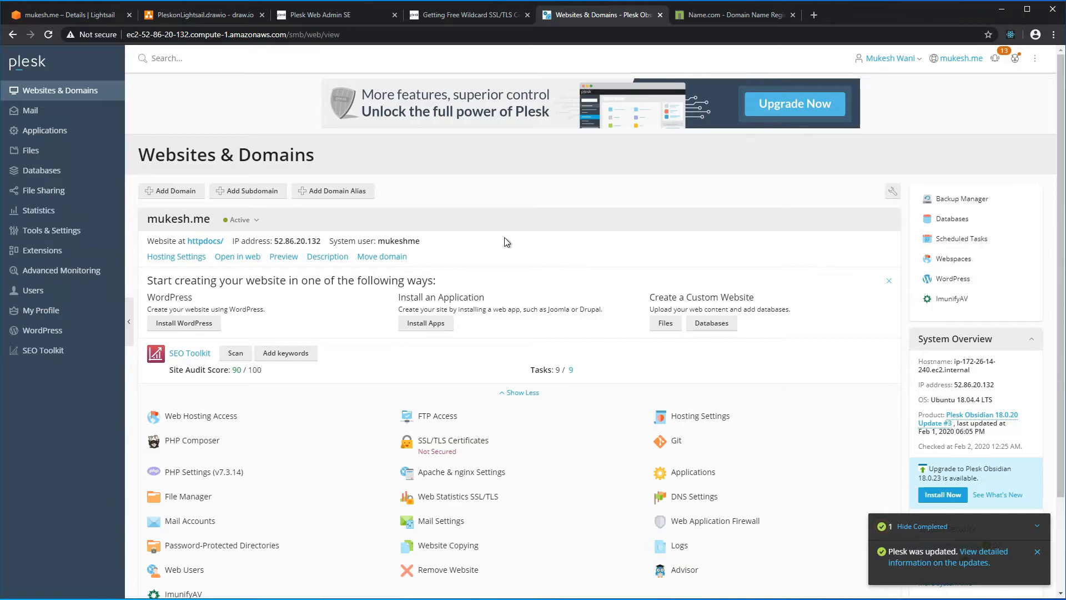
In Plesk, request a free Let's Encrypt certificate for the domain with the wildcard domain secured, including www and webmail
left_click(390, 157)
left_click(431, 449)
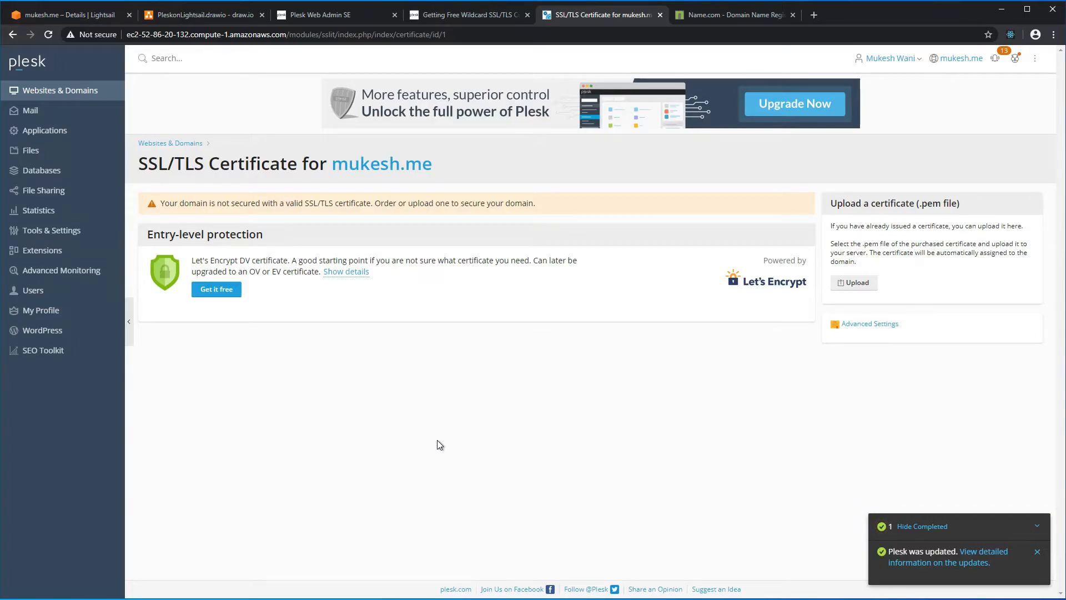
left_click(216, 294)
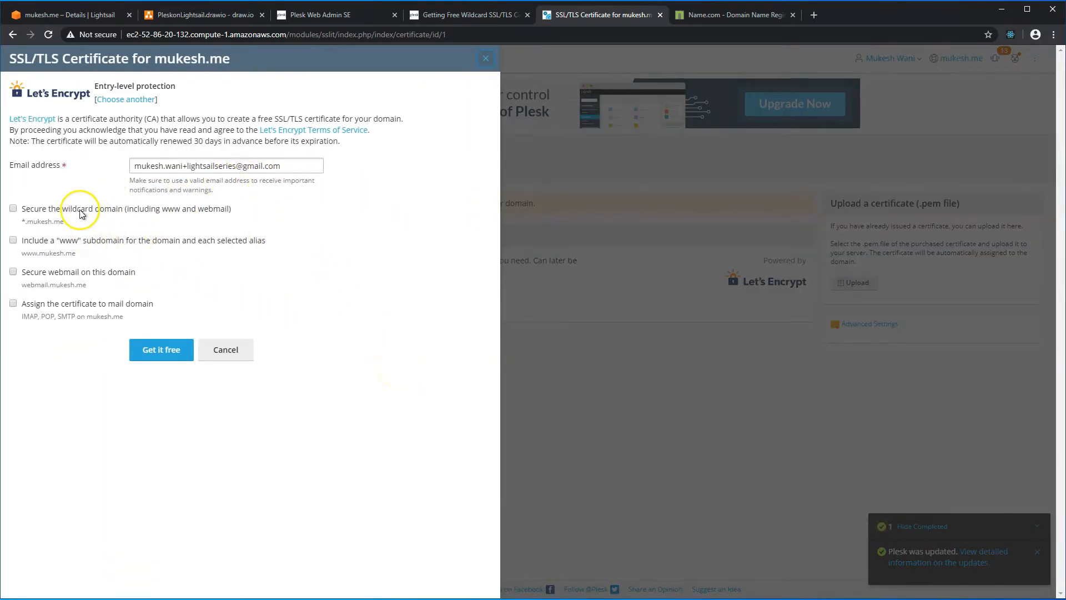
left_click(14, 210)
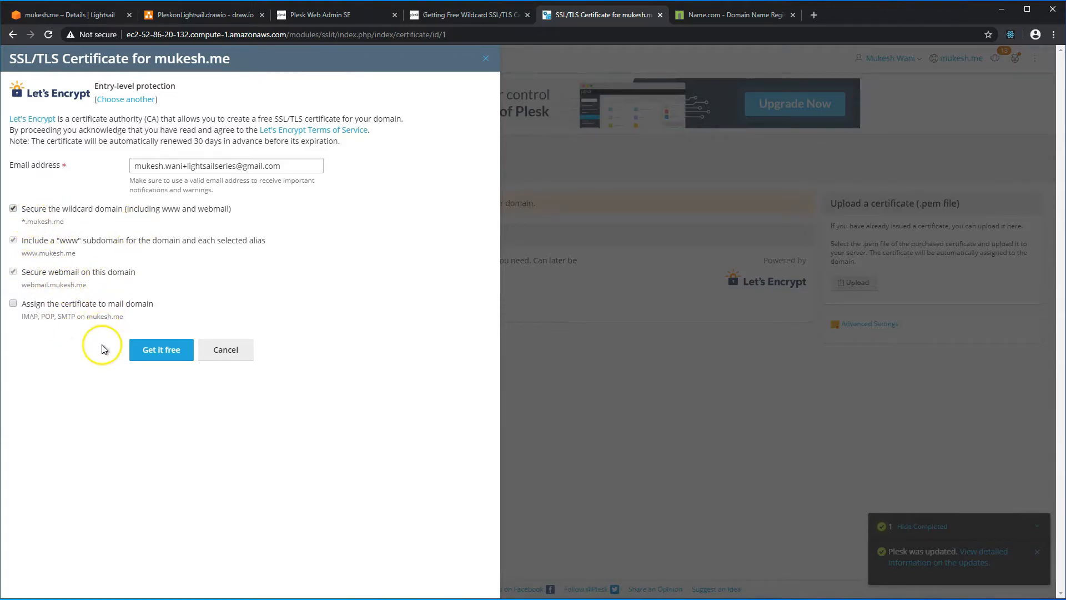
left_click(160, 352)
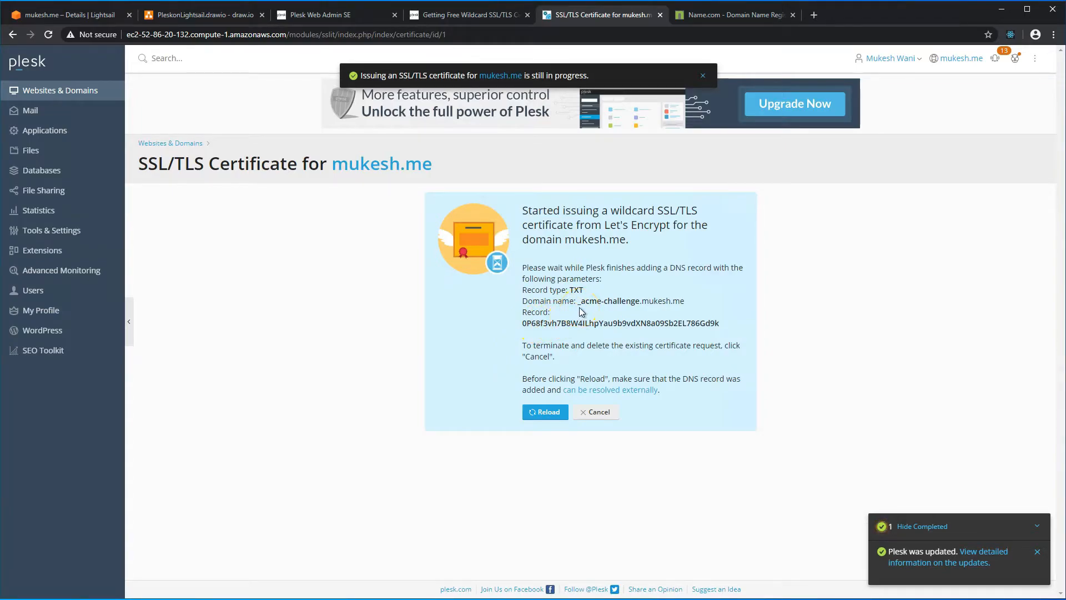
Examine the TXT record's type, _acme-challenge name and record value required for issuing the certificate
left_click_drag(578, 301, 640, 301)
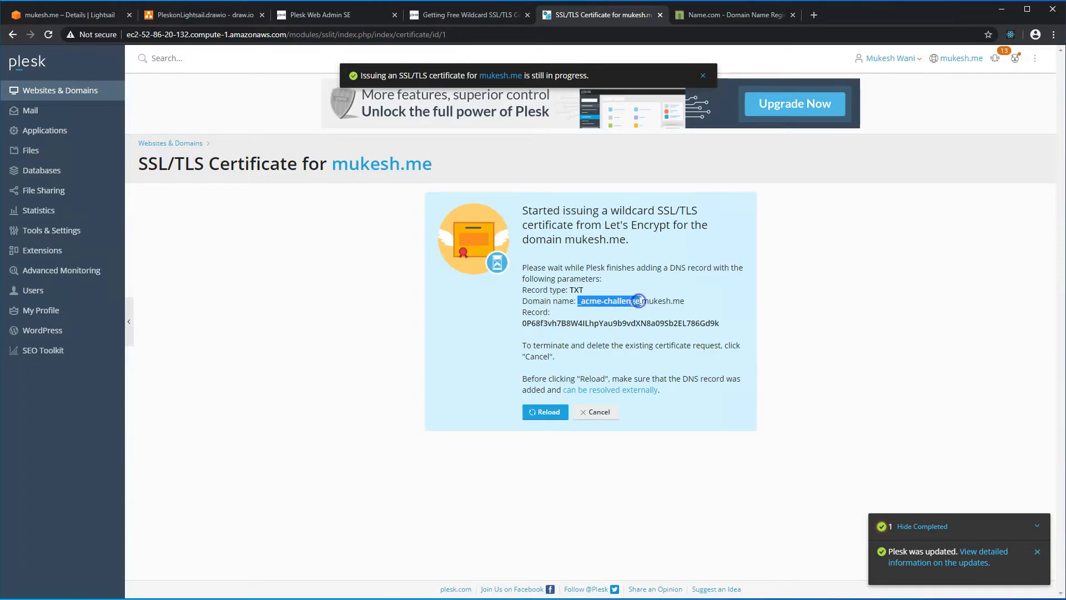
left_click(613, 324)
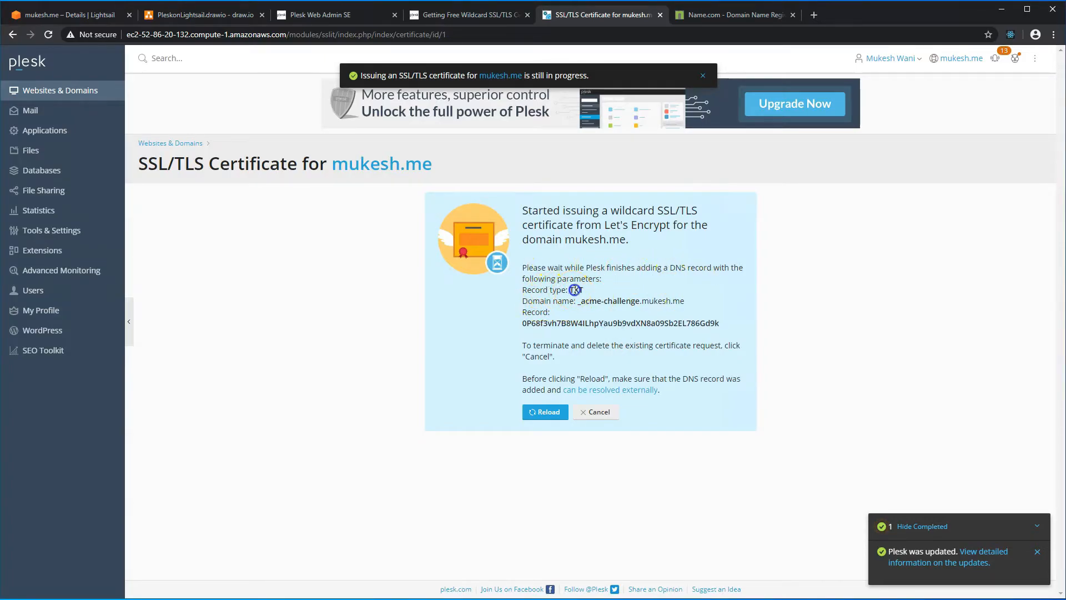
left_click_drag(581, 301, 635, 301)
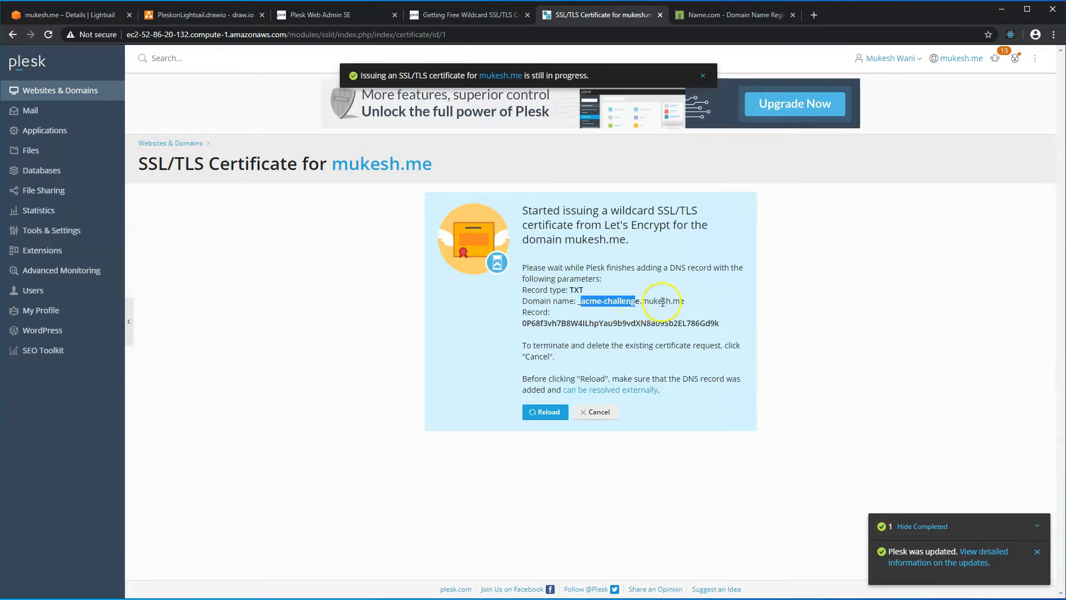
left_click_drag(524, 322, 717, 322)
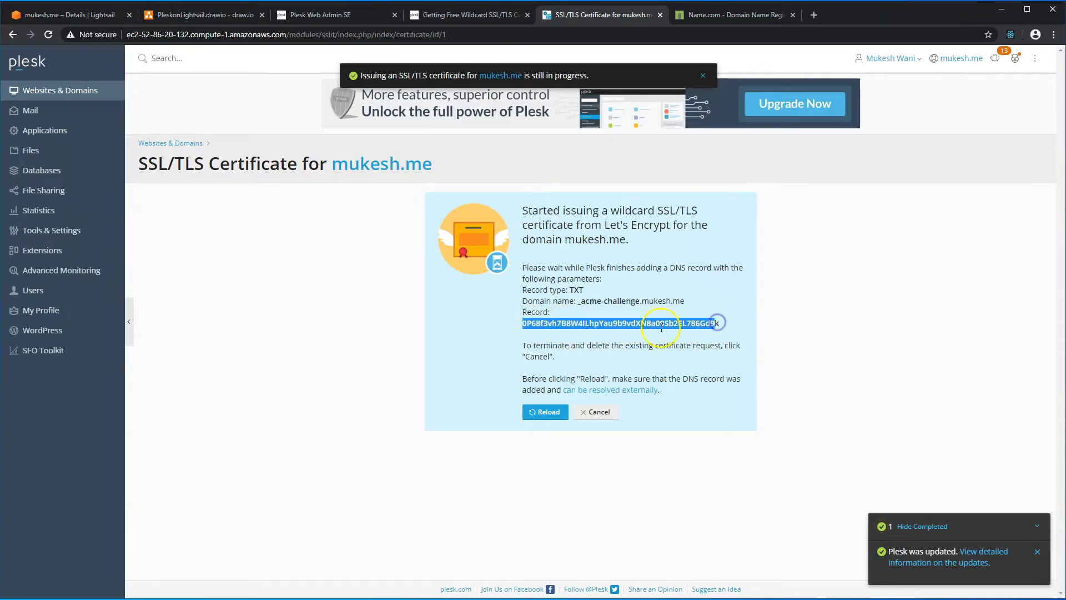
left_click_drag(578, 300, 638, 300)
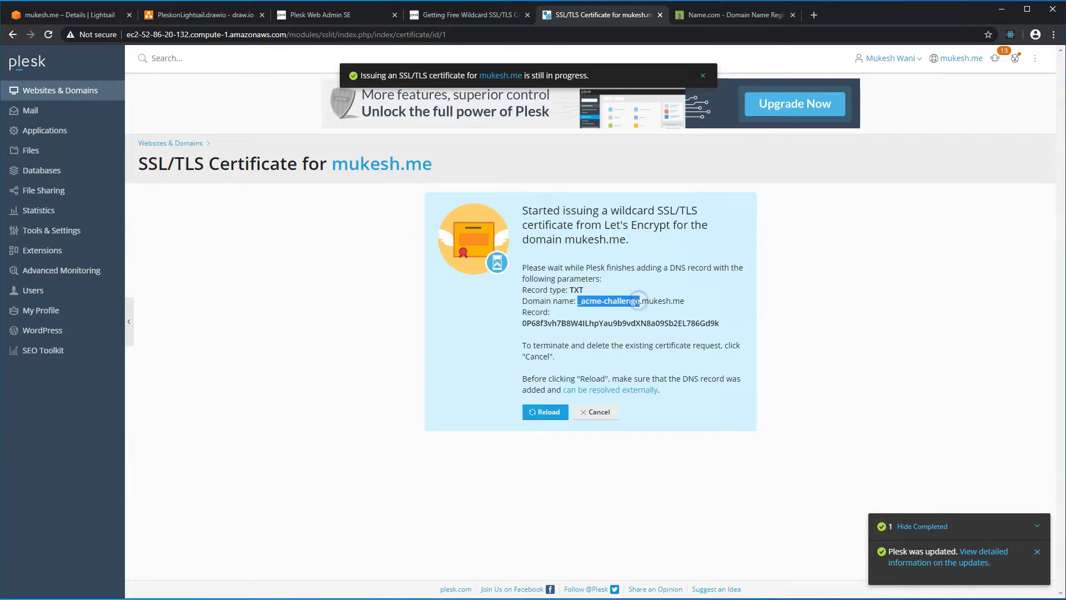
Switch to Amazon Lightsail, sign in again with the root account password and go to the home page
left_click(111, 15)
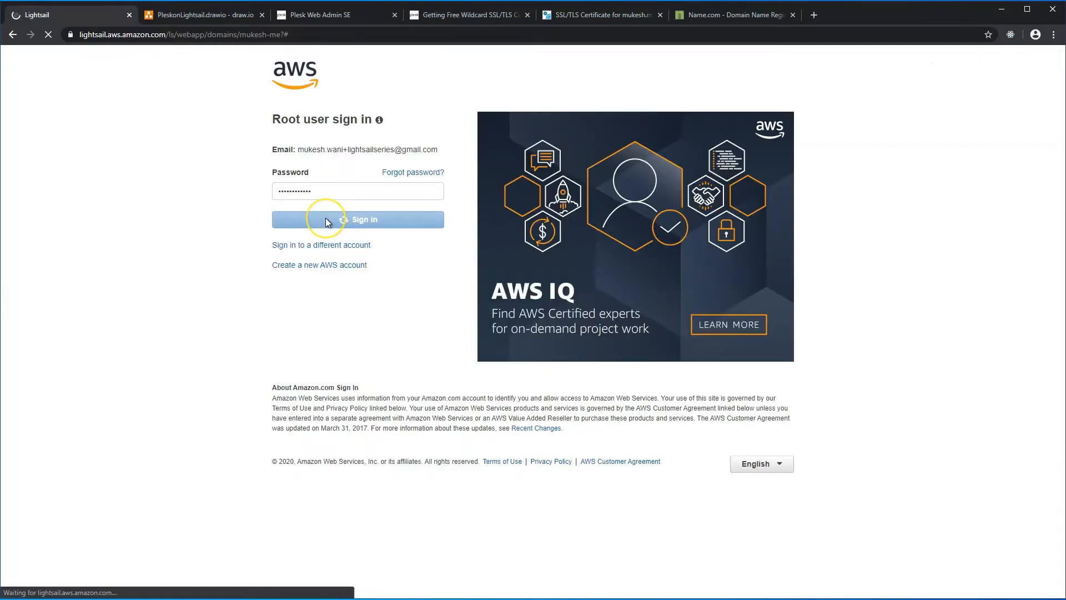
left_click(325, 217)
left_click(367, 64)
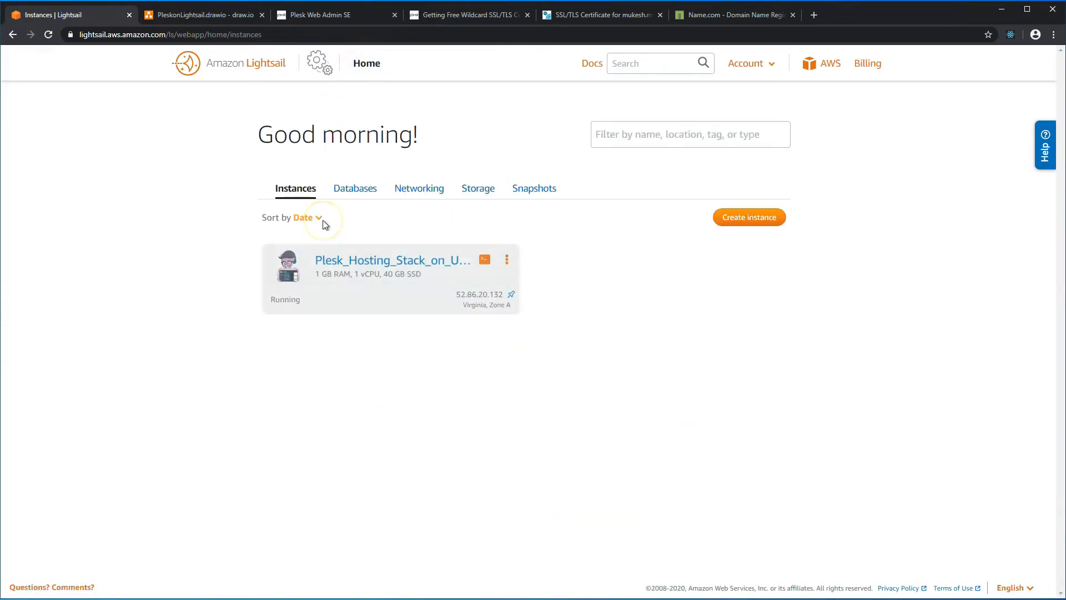
Open the domain's DNS zone in Lightsail networking and add a TXT record with the subdomain _acme-challenge
left_click(398, 195)
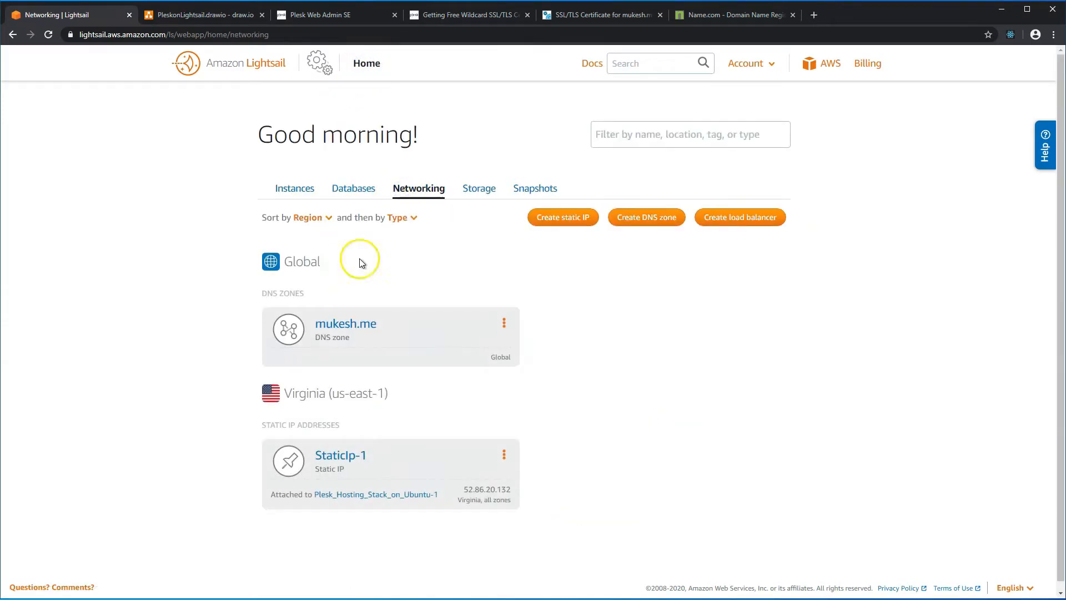
left_click(353, 325)
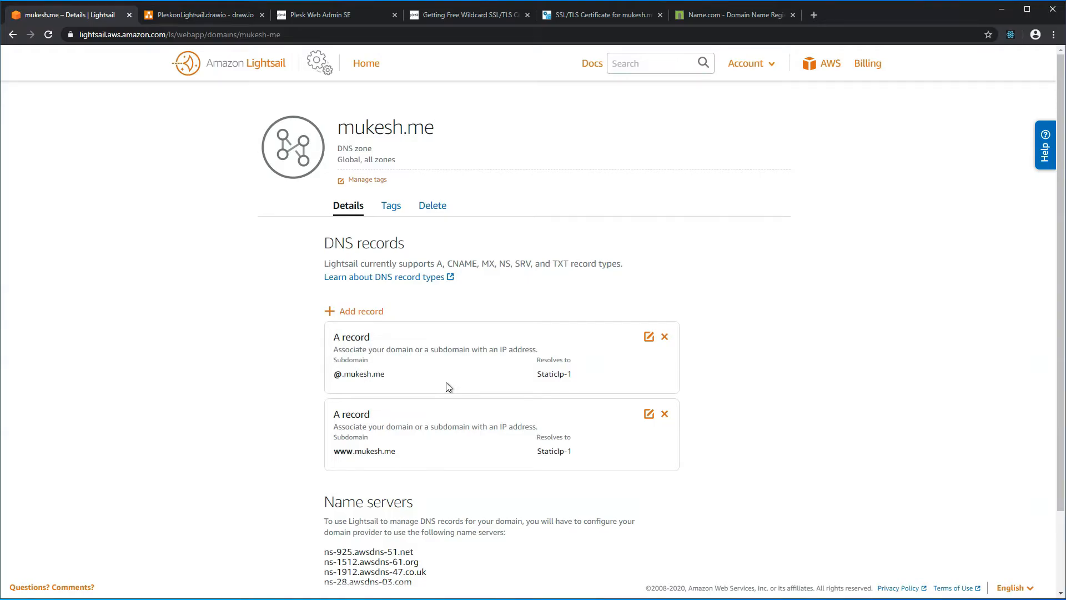
scroll(445, 383, "down", 1)
left_click(524, 289)
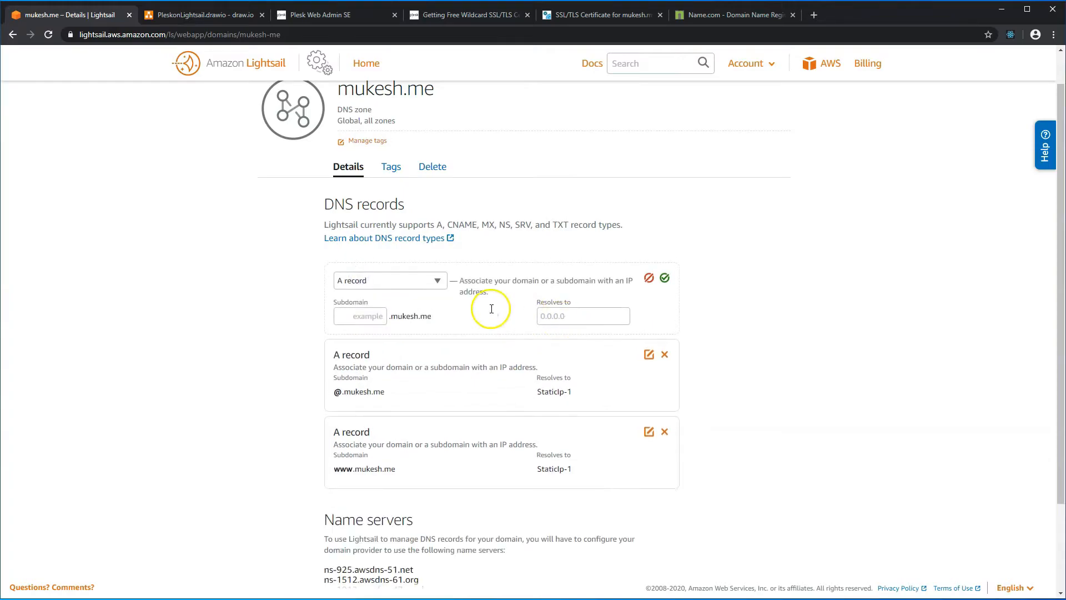
left_click(417, 280)
left_click(421, 336)
left_click(383, 320)
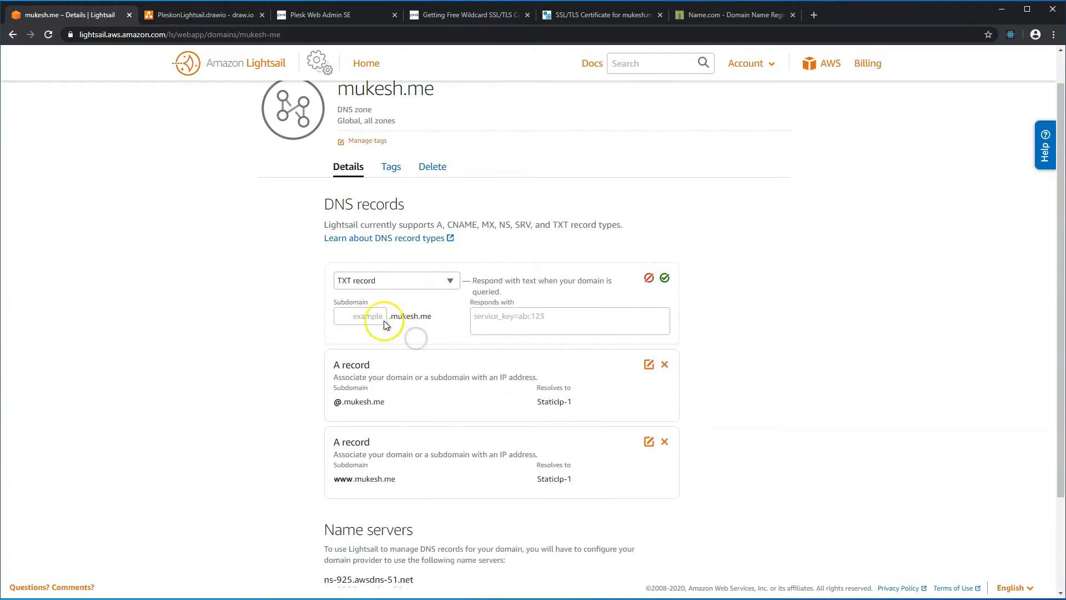
key("ctrl+v")
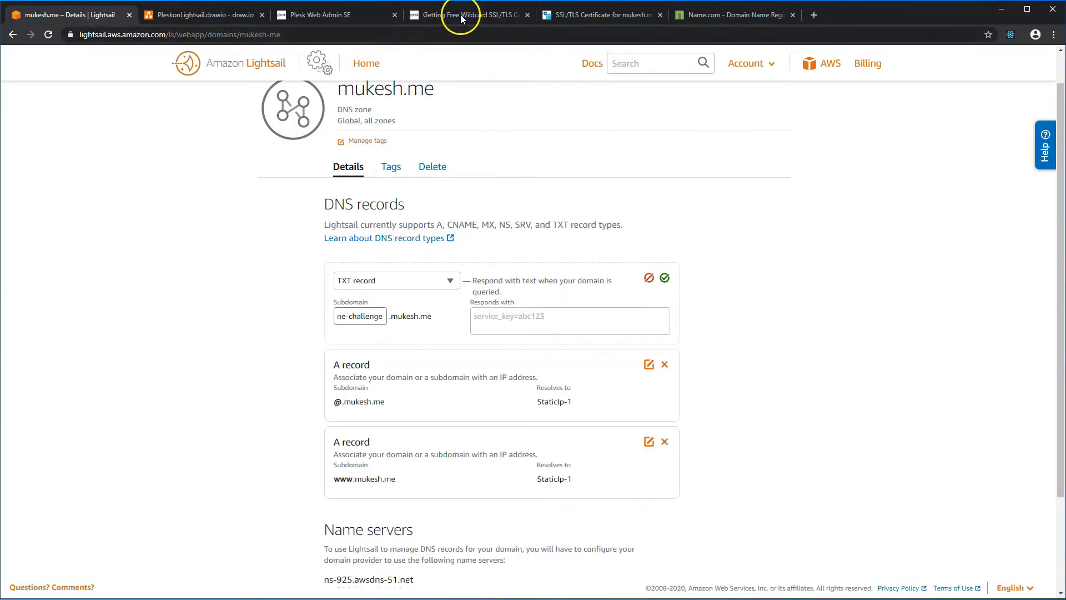
Copy the verification record value from the Plesk certificate page into the TXT record's response in Lightsail and save the record
left_click(549, 15)
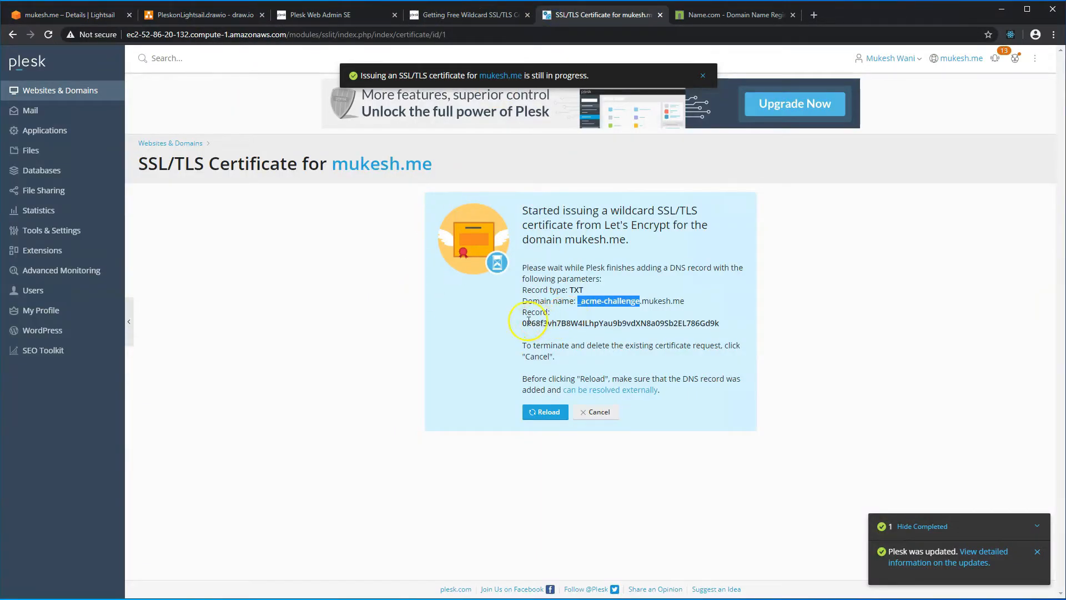
left_click_drag(522, 323, 719, 322)
key("ctrl+c")
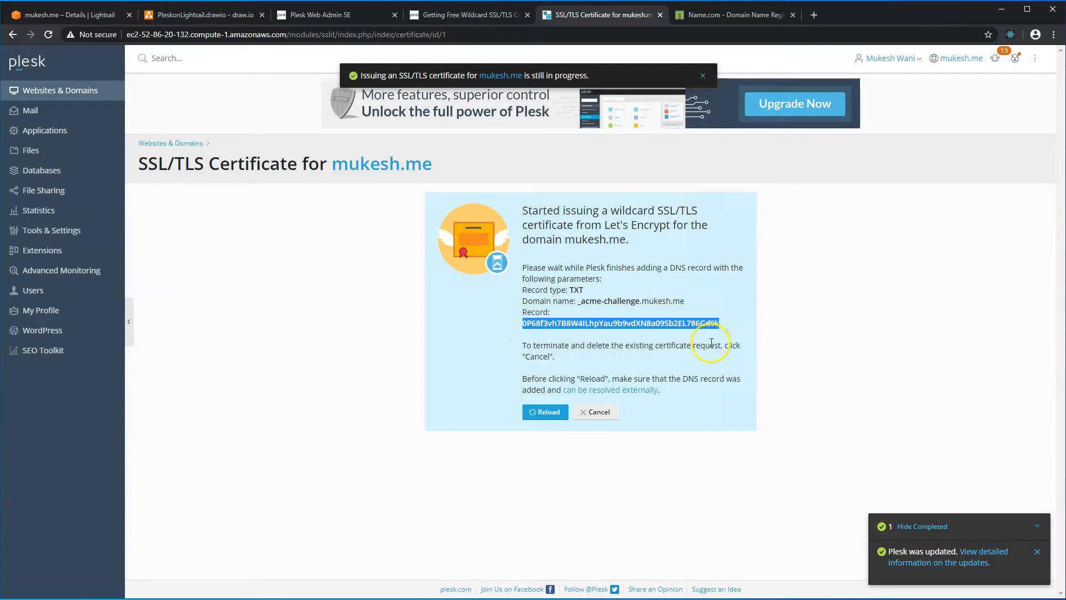
left_click(107, 21)
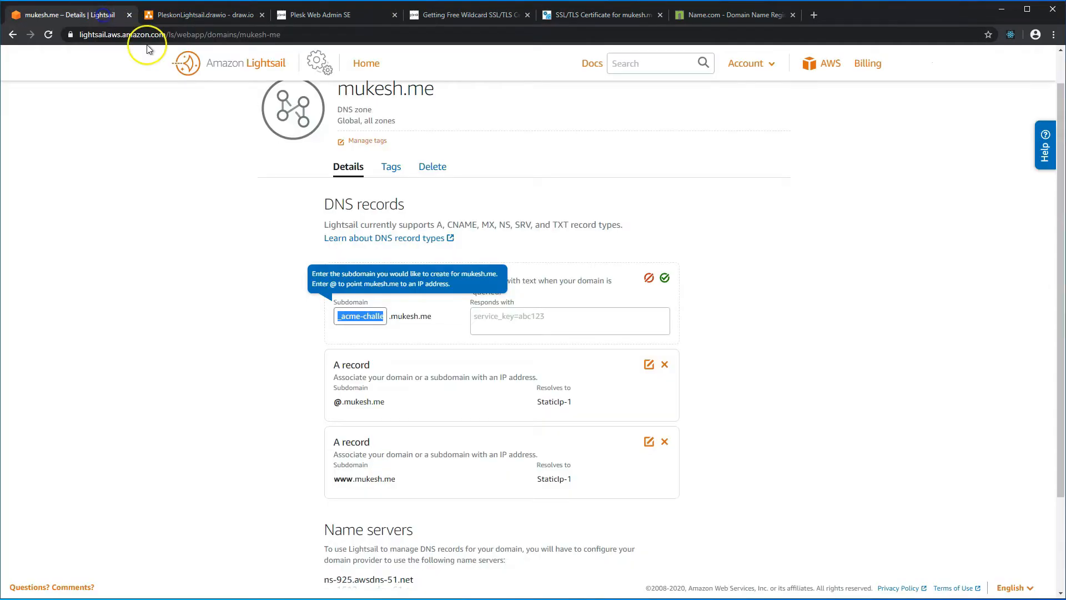
left_click(539, 319)
key("ctrl+v")
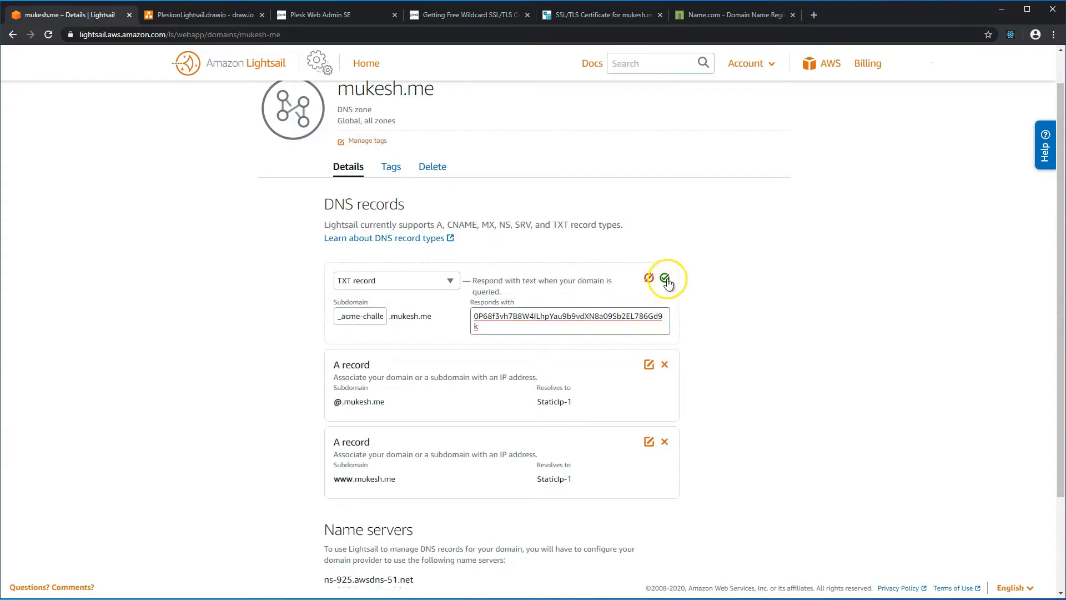
left_click(664, 277)
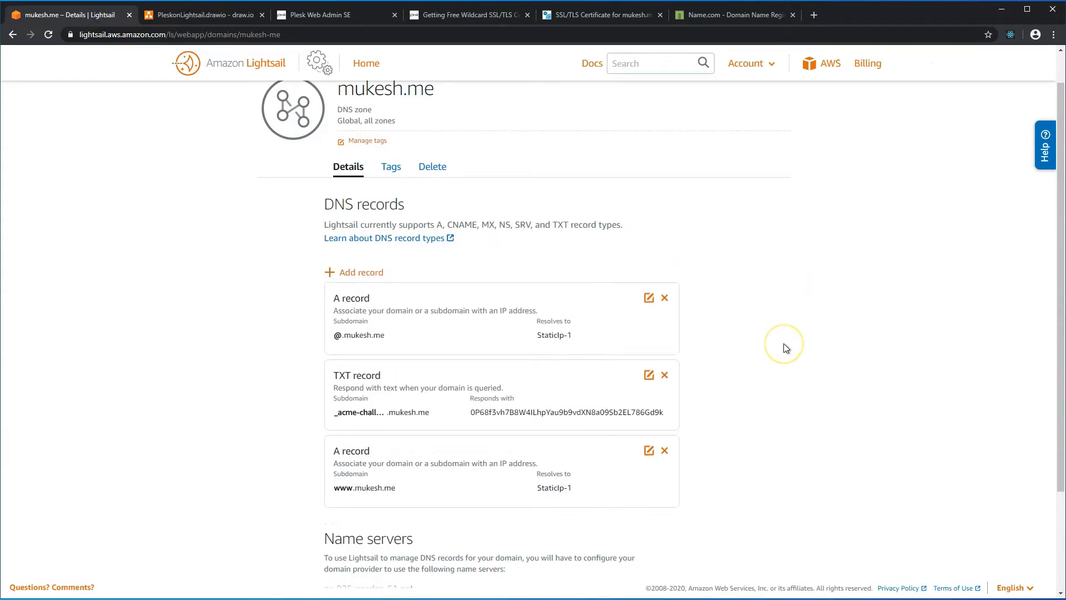
scroll(784, 343, "down", 2)
scroll(783, 343, "up", 2)
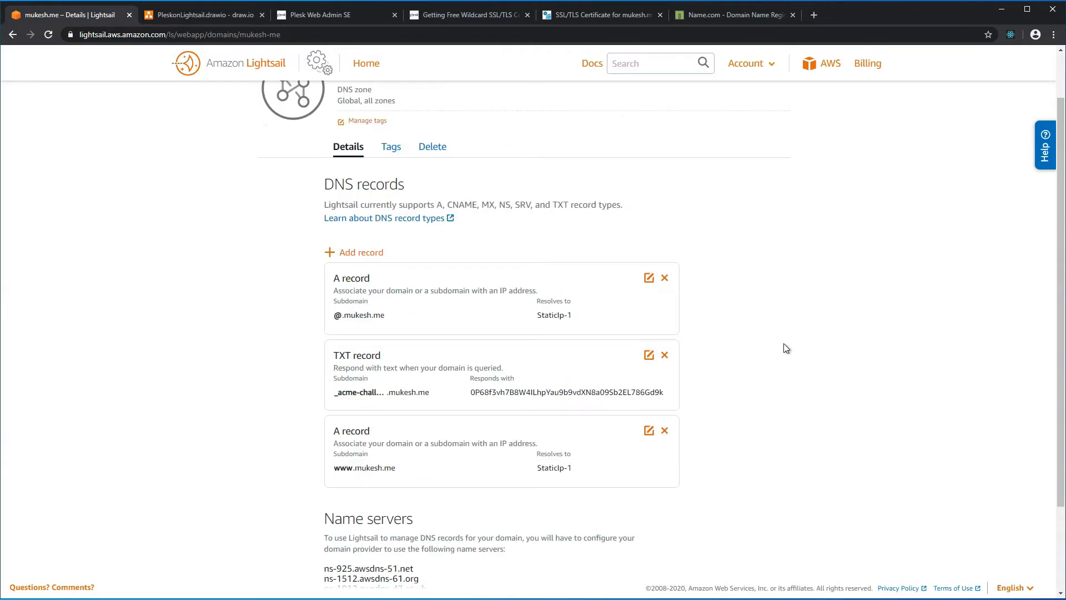
Copy the TXT record's subdomain and check the TXT propagation of the domain's _acme-challenge name on DNS Checker
left_click(369, 393)
key("ctrl+c")
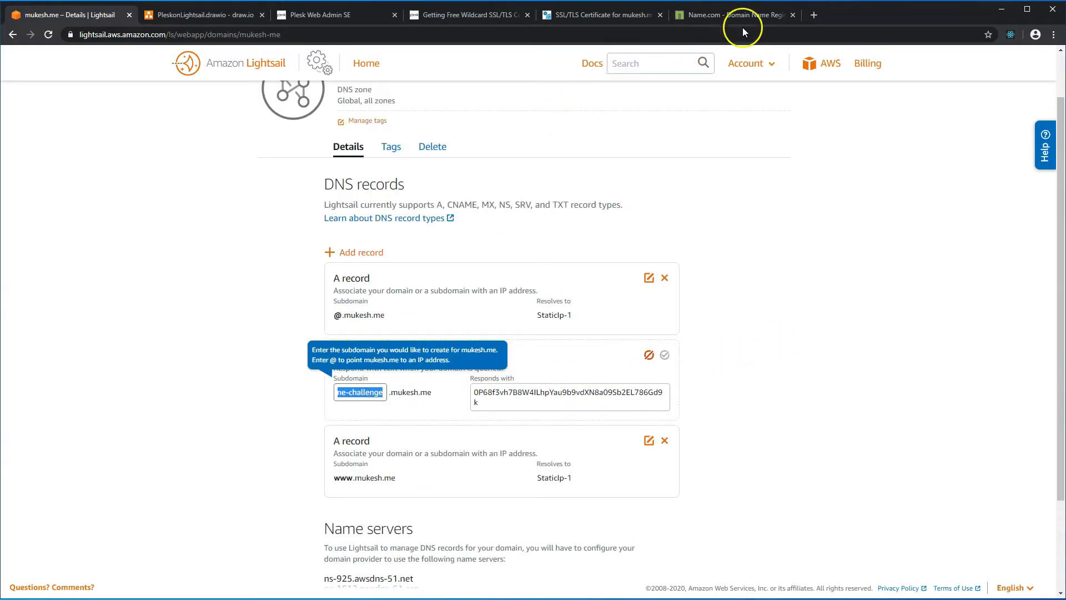
left_click(813, 15)
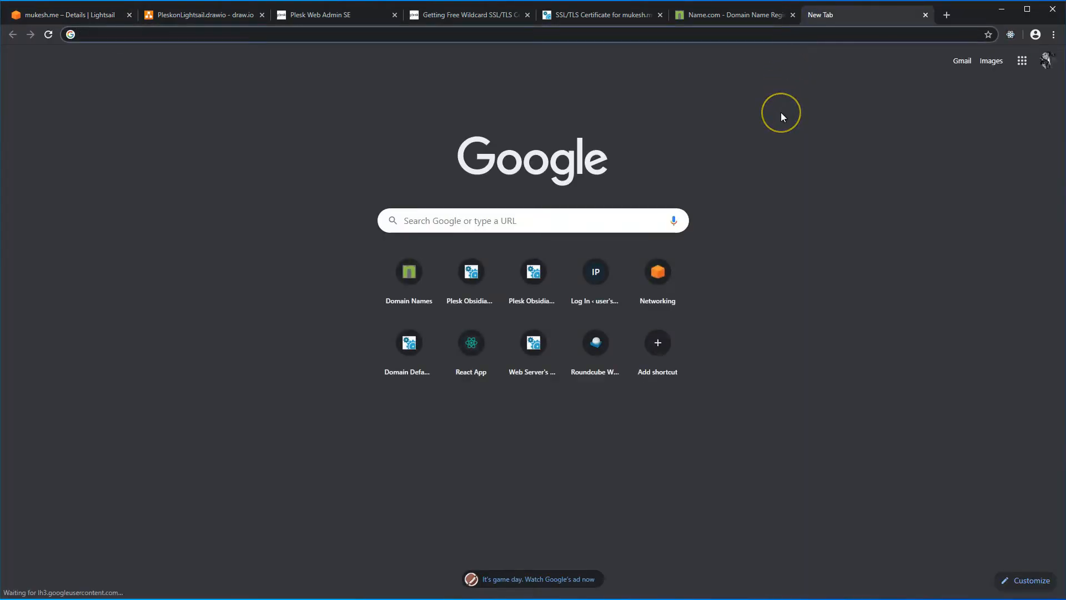
type("dns")
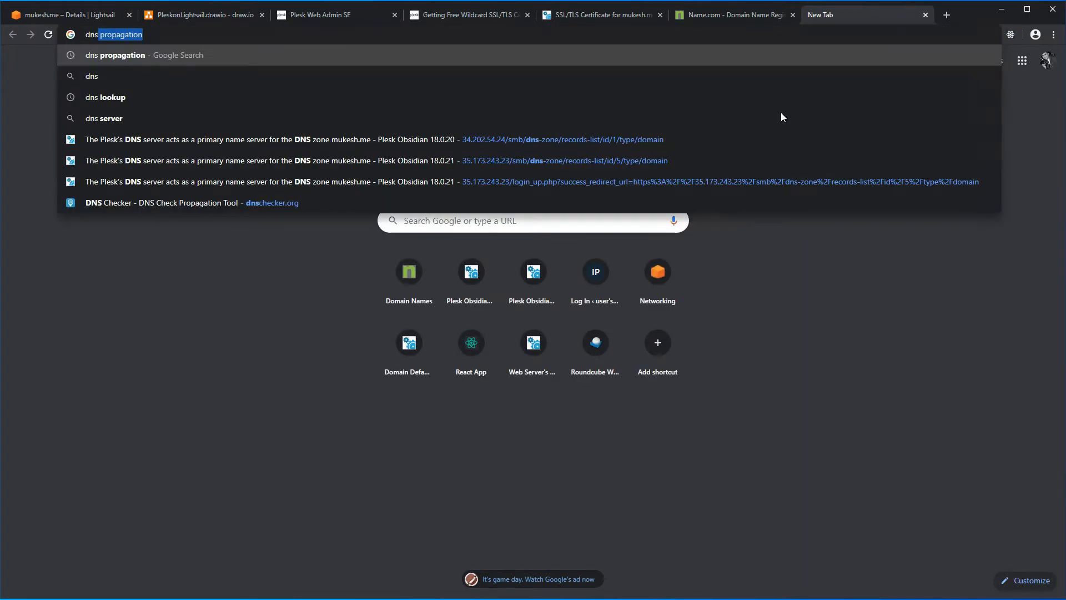
key("Return")
left_click(231, 238)
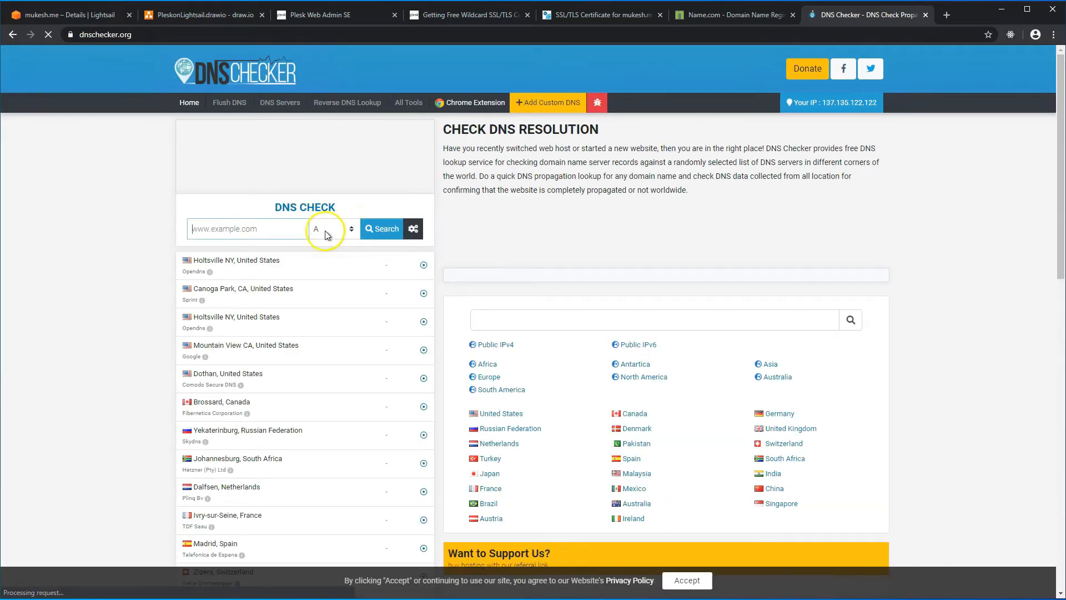
key("ctrl+v")
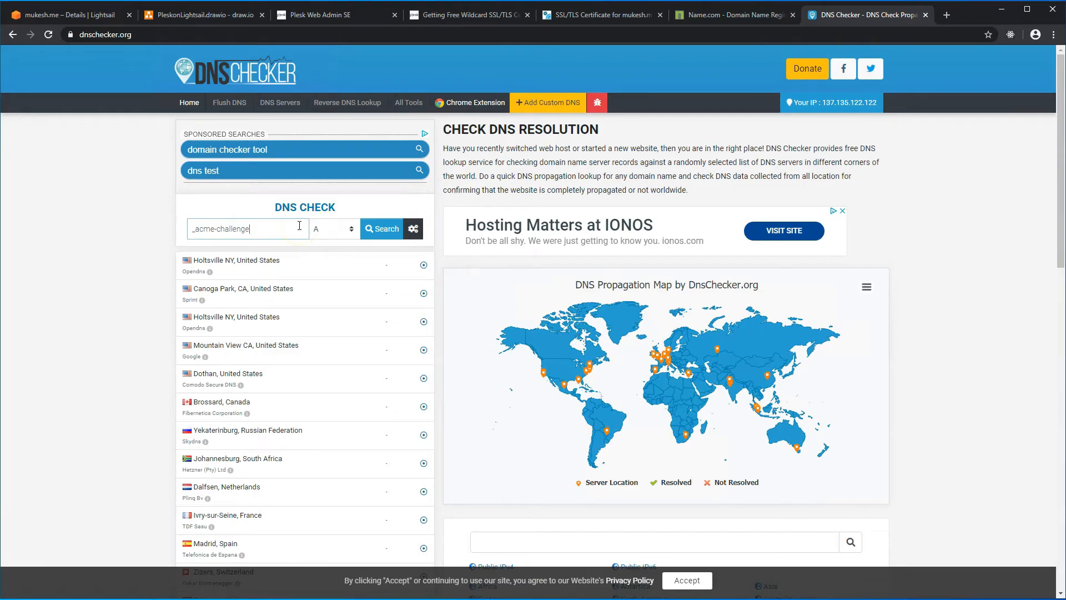
type(".mukesh.me")
left_click(343, 228)
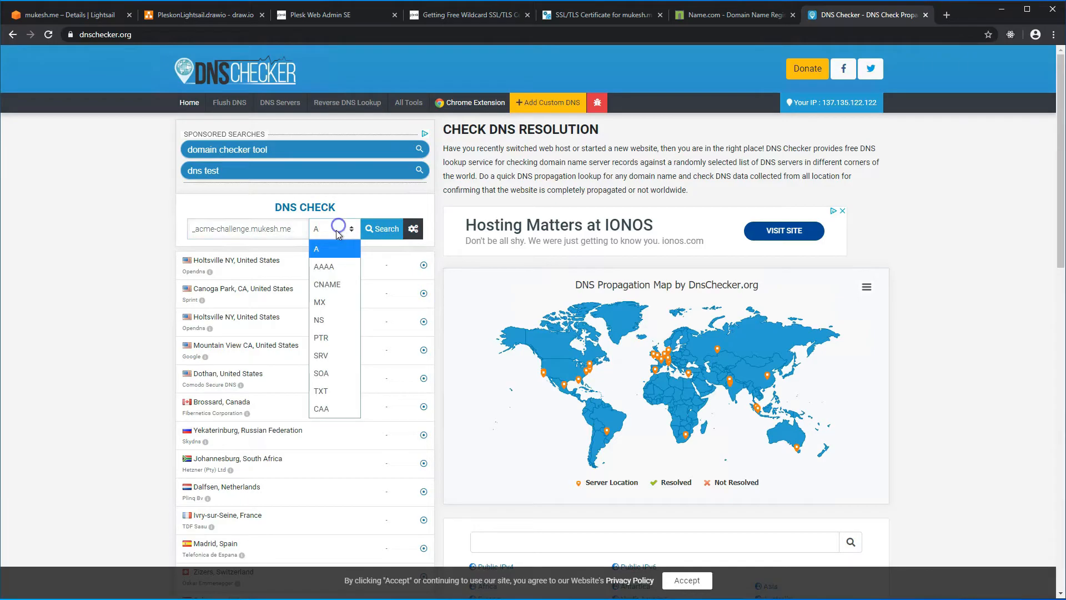
left_click(321, 390)
left_click(379, 225)
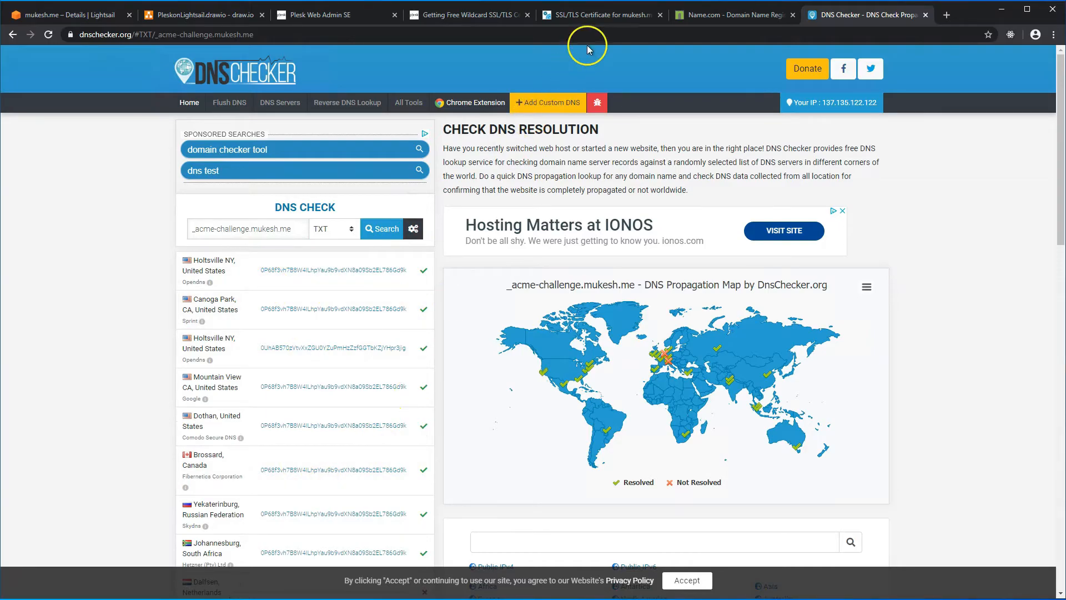
Switch to Plesk, reload the certificate request to finish issuing the wildcard certificate, and enable Keep websites secured
left_click(599, 15)
left_click(543, 412)
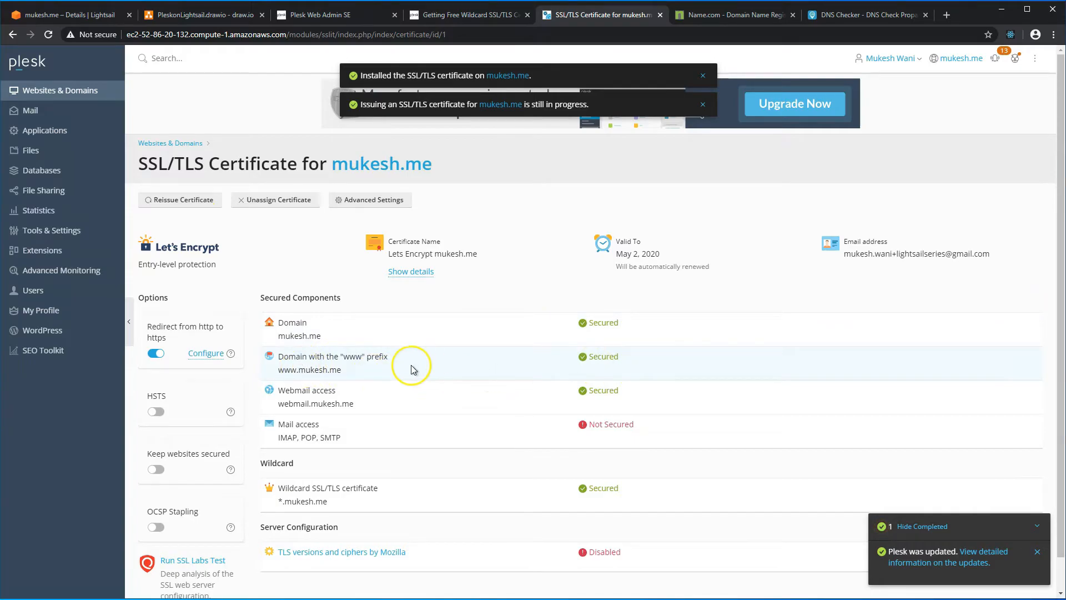
scroll(198, 475, "down", 1)
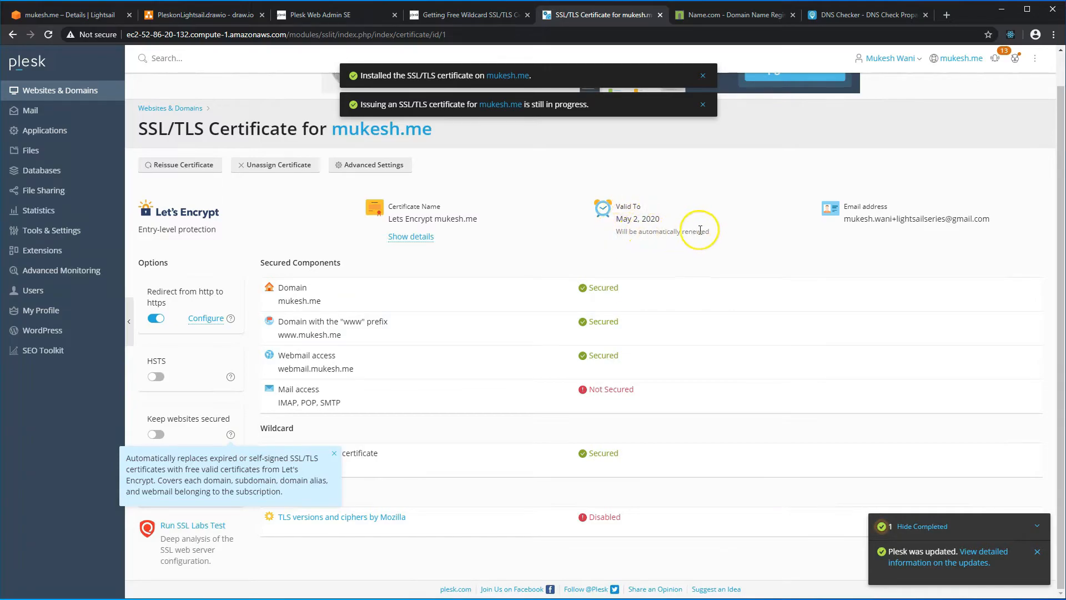
Open the domain's website in place of the DNS checker and view its connection security information
left_click(750, 36)
type("m")
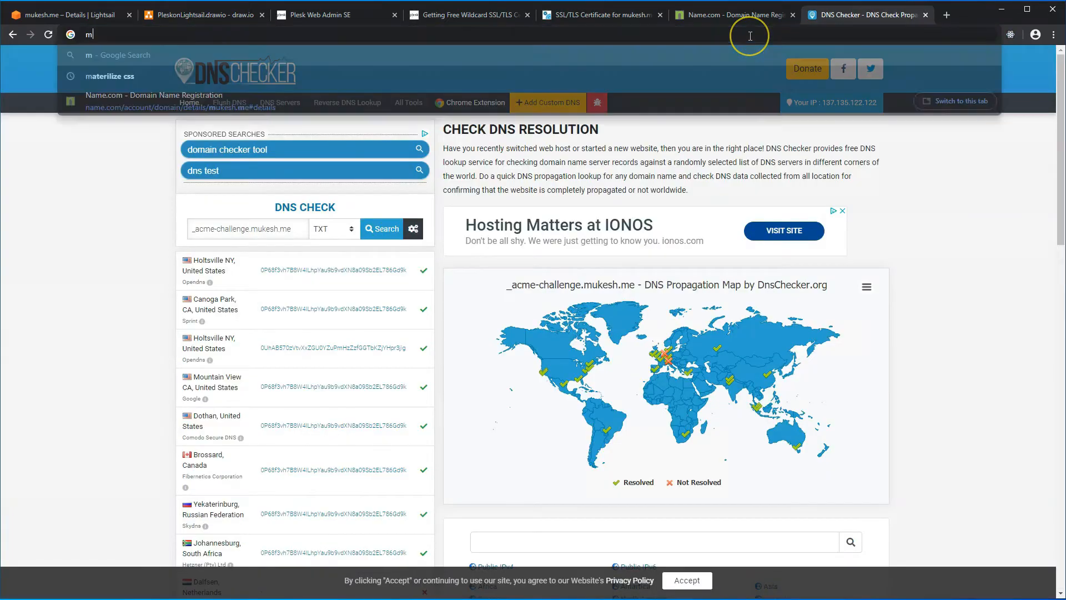
type("ukesh.me")
key("Return")
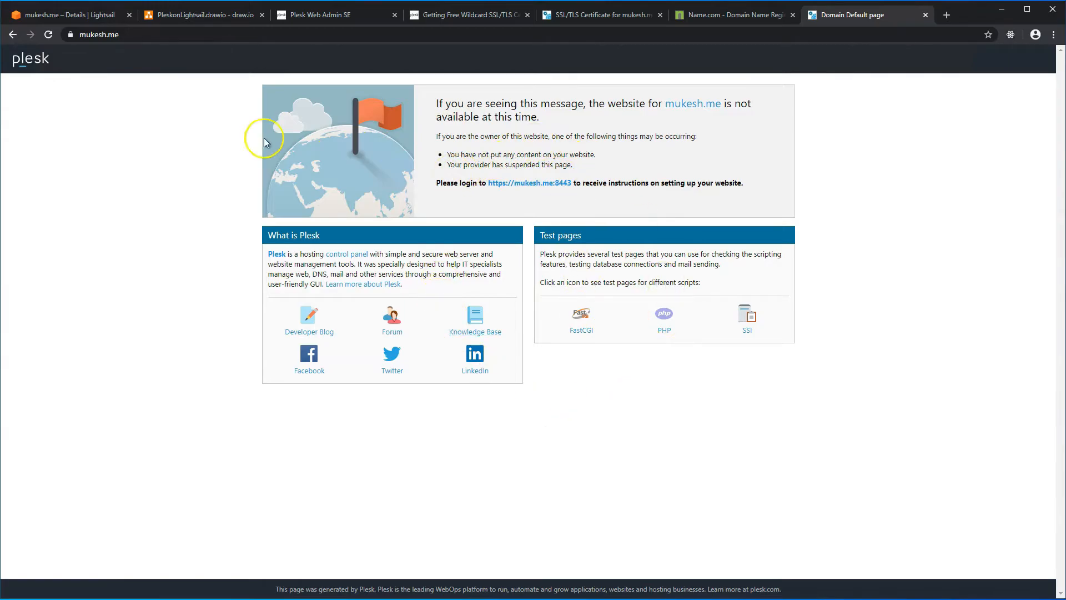
left_click(71, 35)
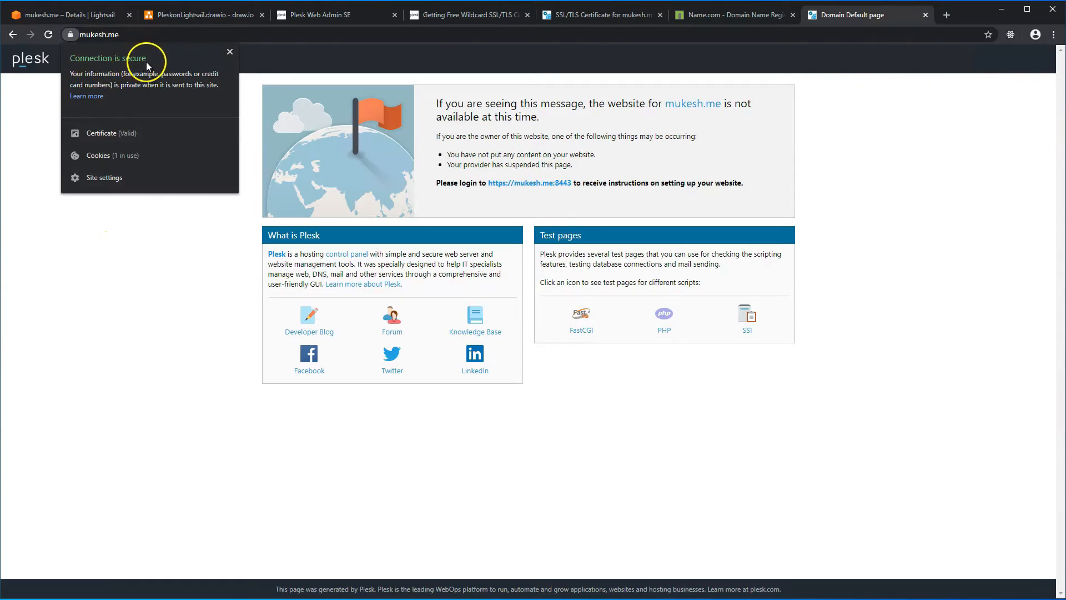
left_click(153, 278)
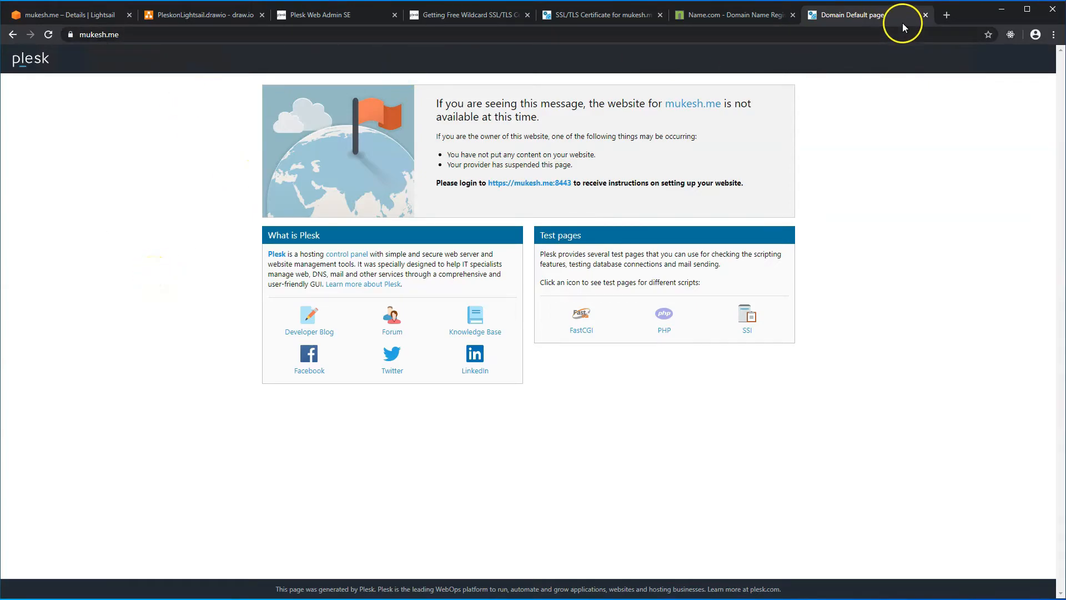
Return to Websites & Domains in Plesk and start installing WordPress on the domain
left_click(624, 20)
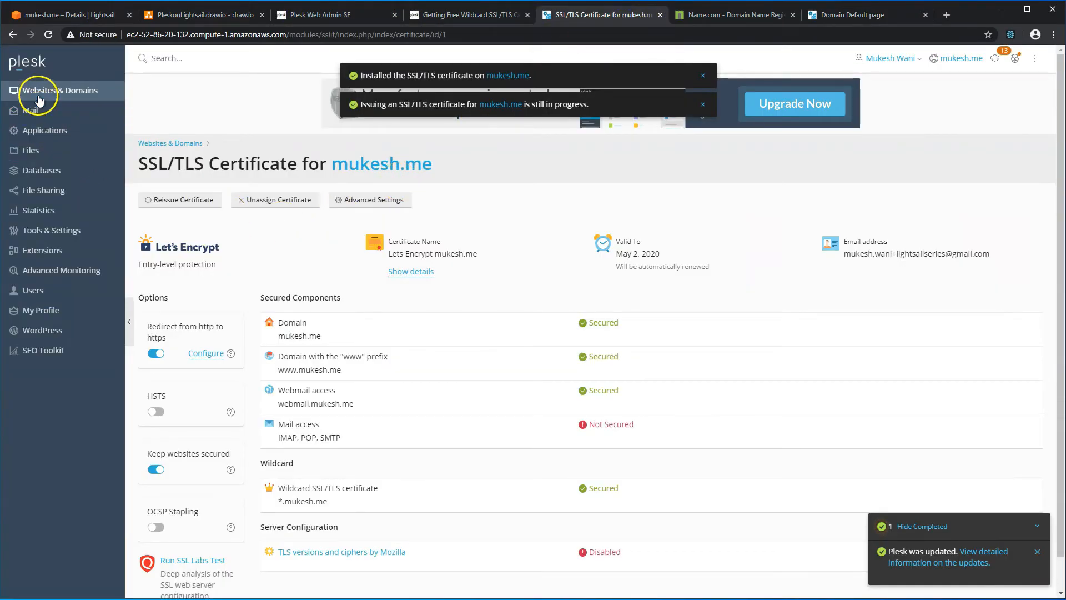
left_click(246, 205)
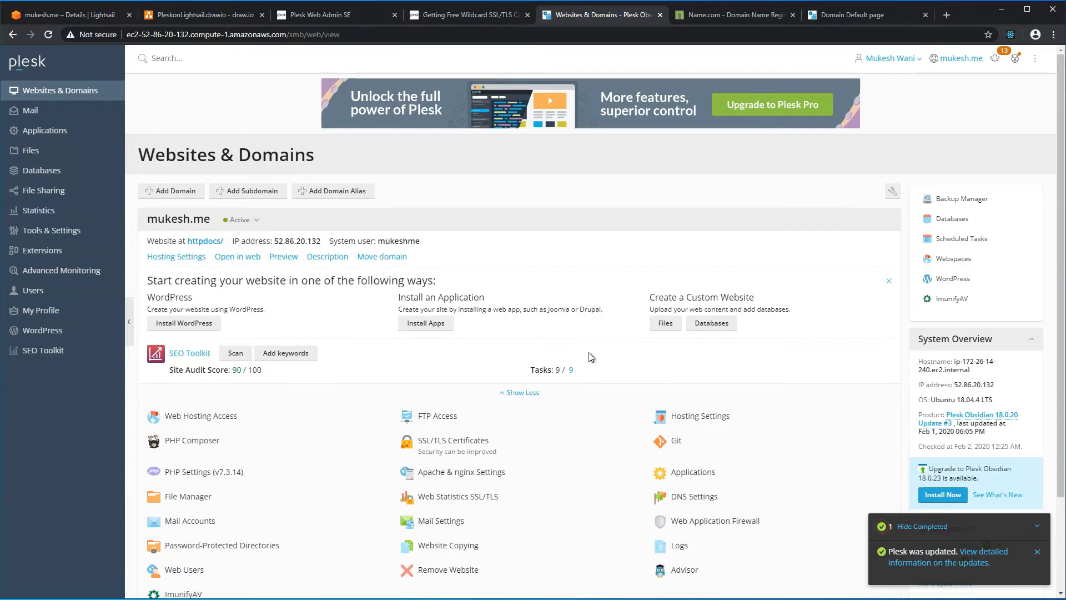
left_click(510, 359)
left_click(400, 362)
left_click(191, 322)
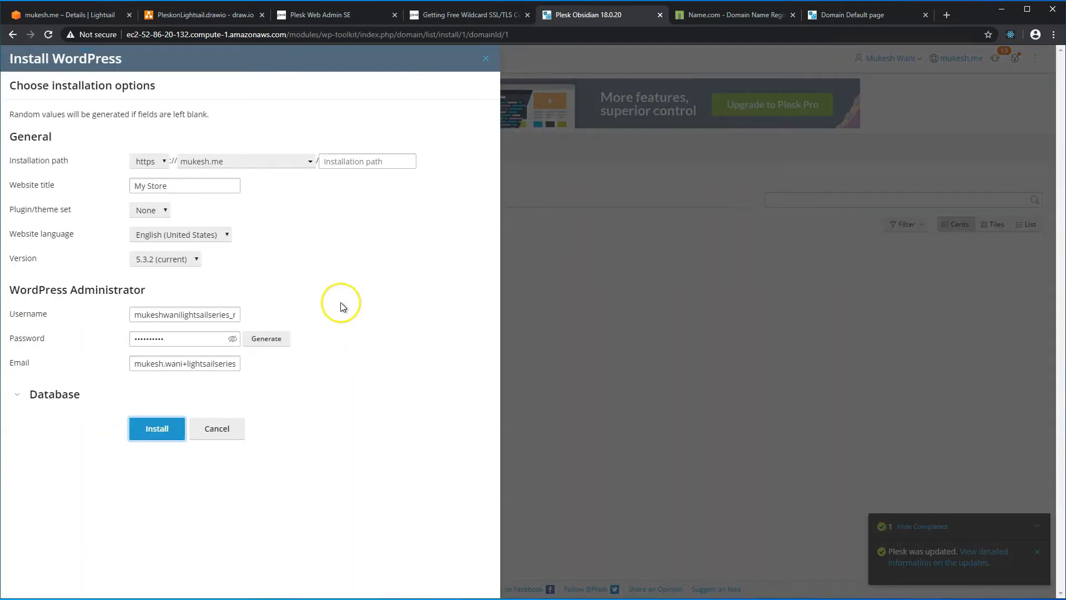
Set the WordPress website title to Sample Site for Tutorial
left_click(173, 188)
double_click(173, 187)
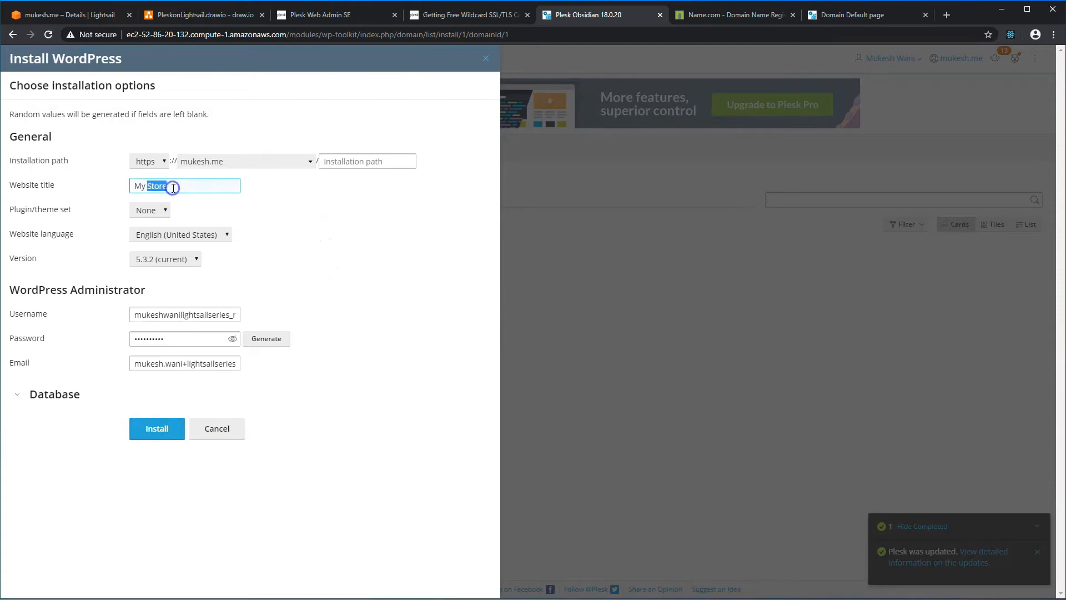
key("ctrl+a")
type("S")
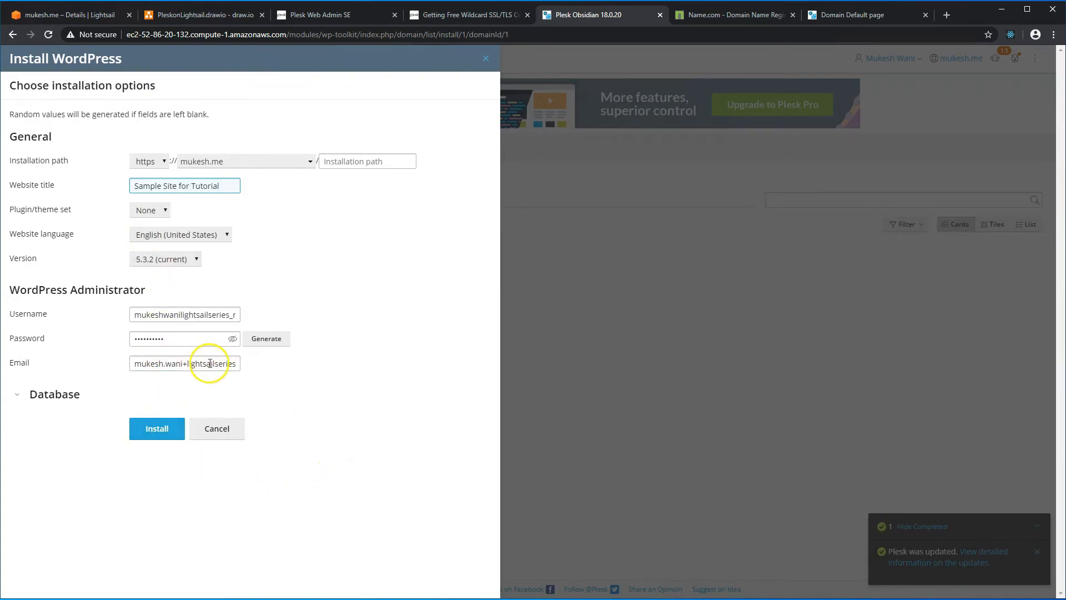
Enter a new password and username for the WordPress administrator
left_click(169, 339)
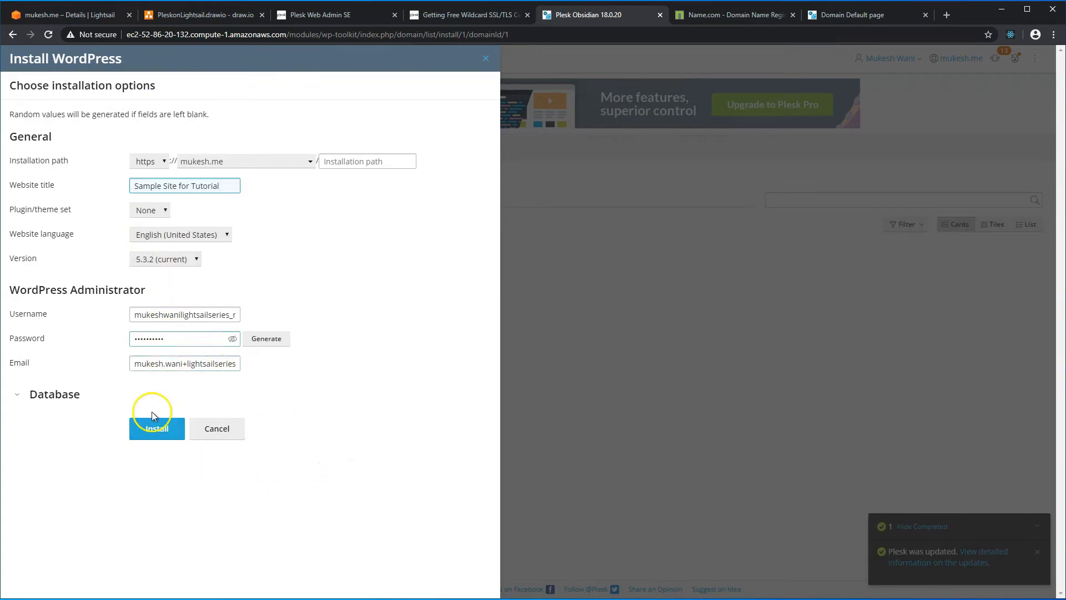
left_click_drag(167, 339, 117, 339)
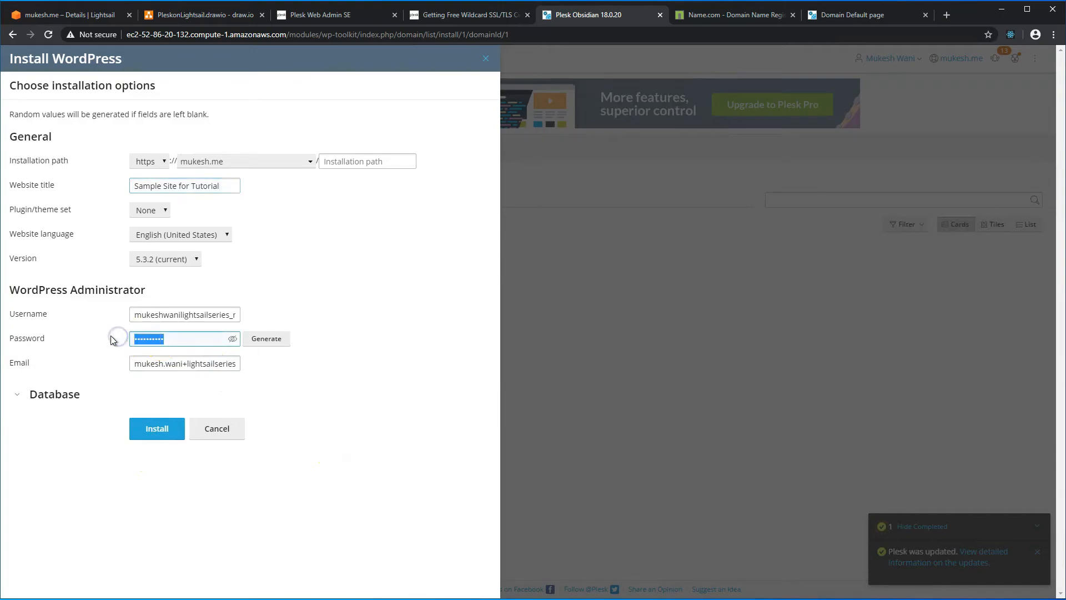
type("••••••••••")
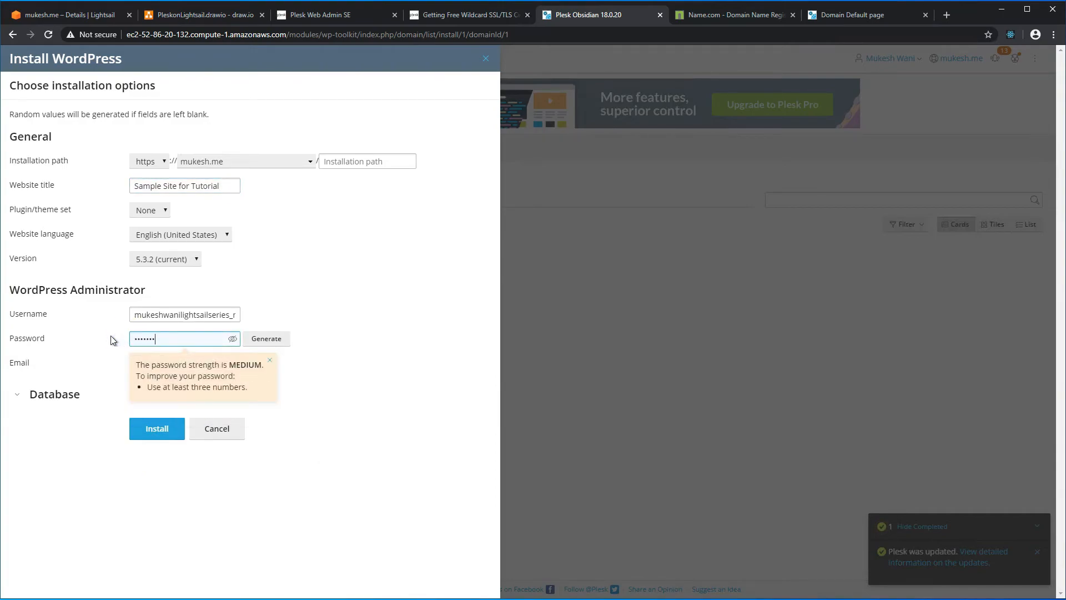
left_click(87, 475)
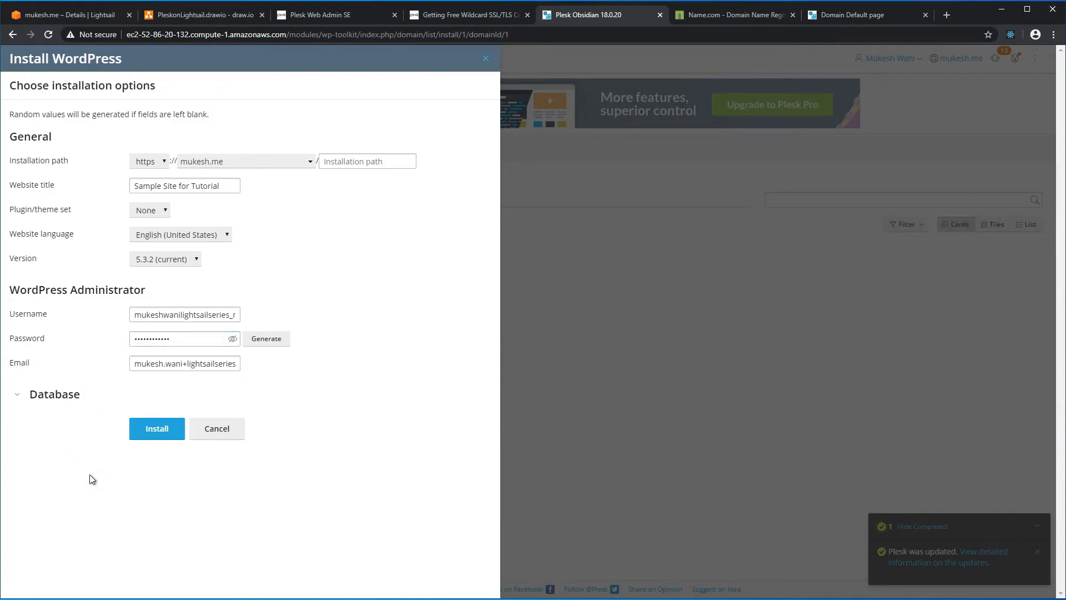
double_click(150, 315)
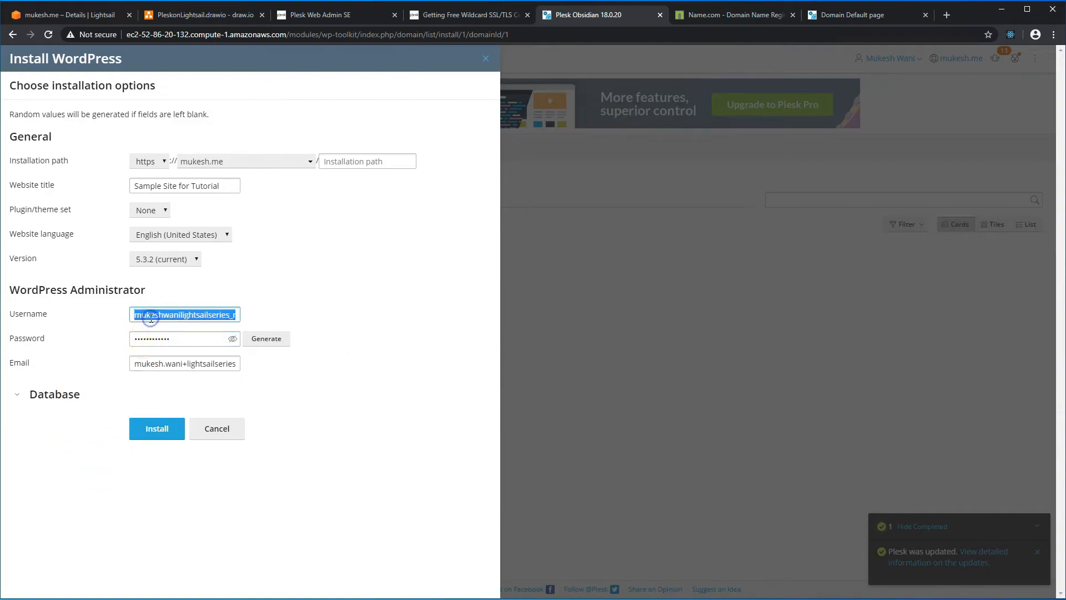
type("mukesh")
key("Tab")
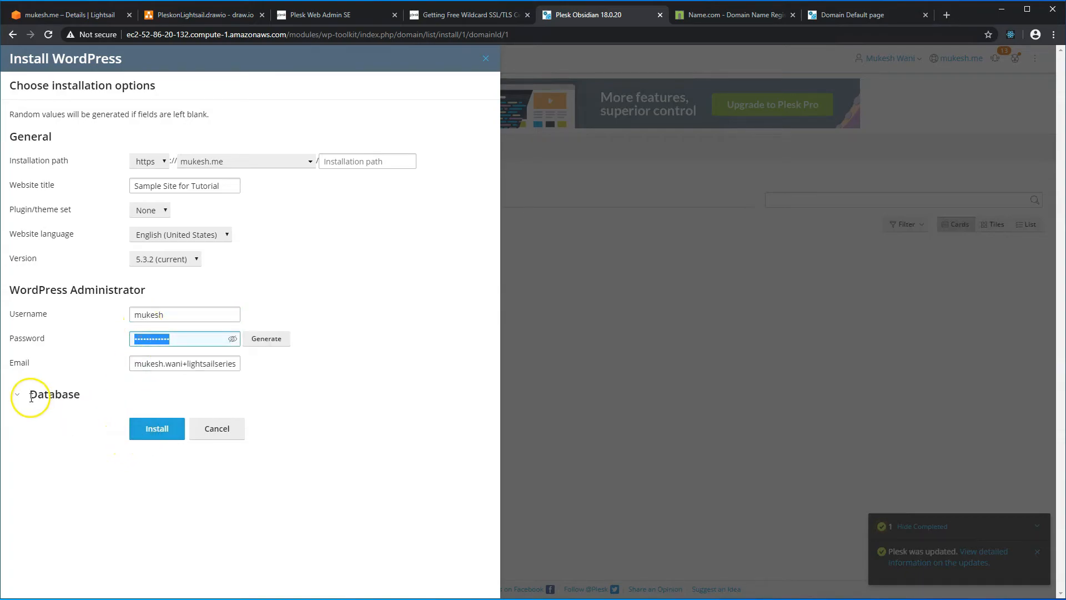
Expand the database settings, install WordPress on the domain and decline the offer to install plugins
left_click(17, 394)
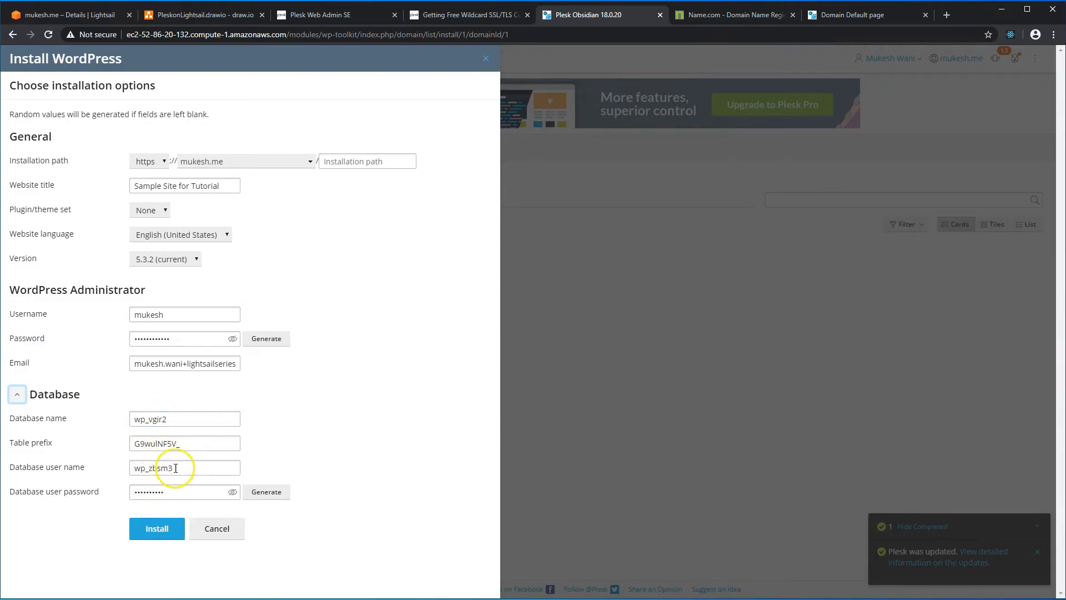
left_click(159, 528)
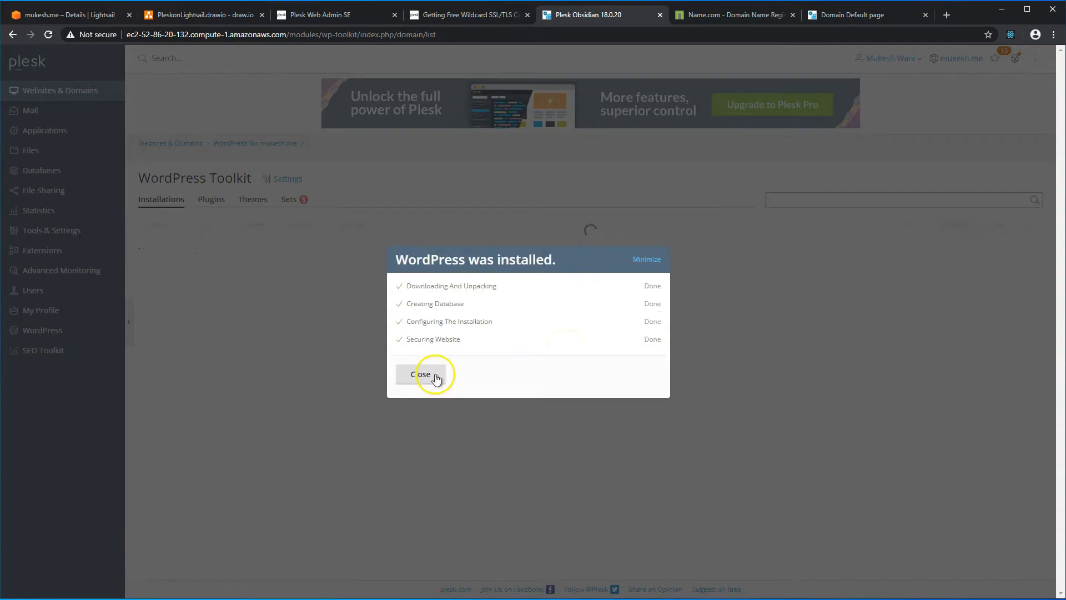
left_click(435, 376)
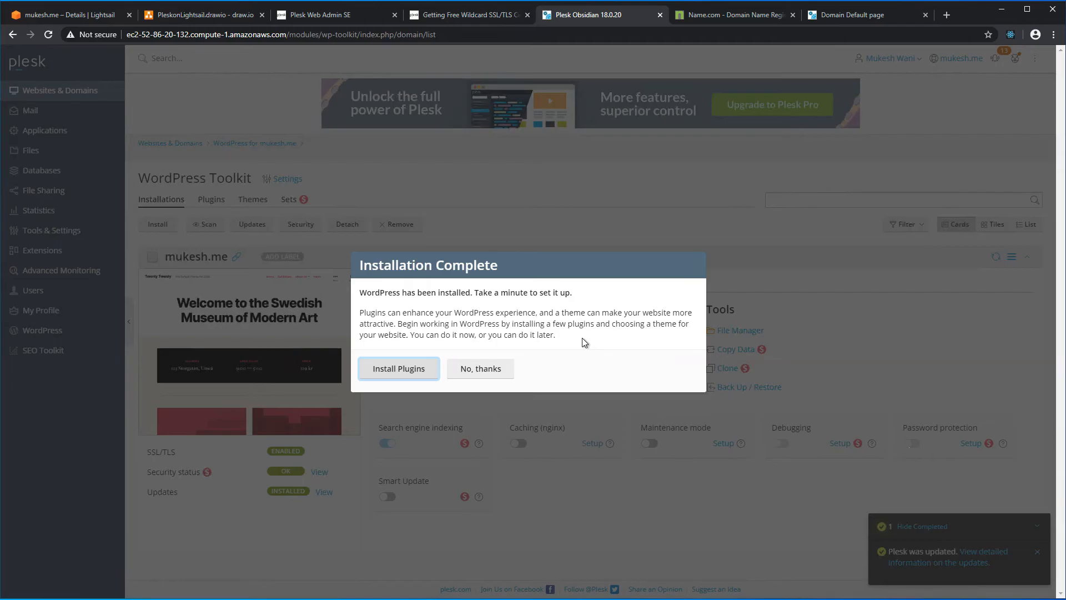
left_click(478, 369)
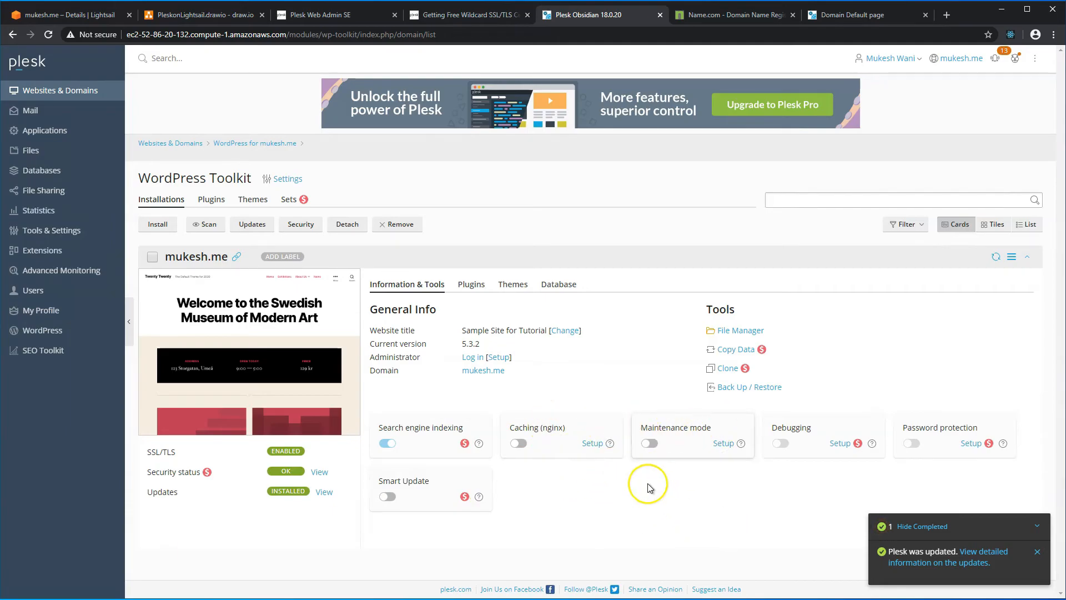
View the installation's plugins and themes in WordPress Toolkit, and reload the domain's website to see the new WordPress site
left_click(471, 284)
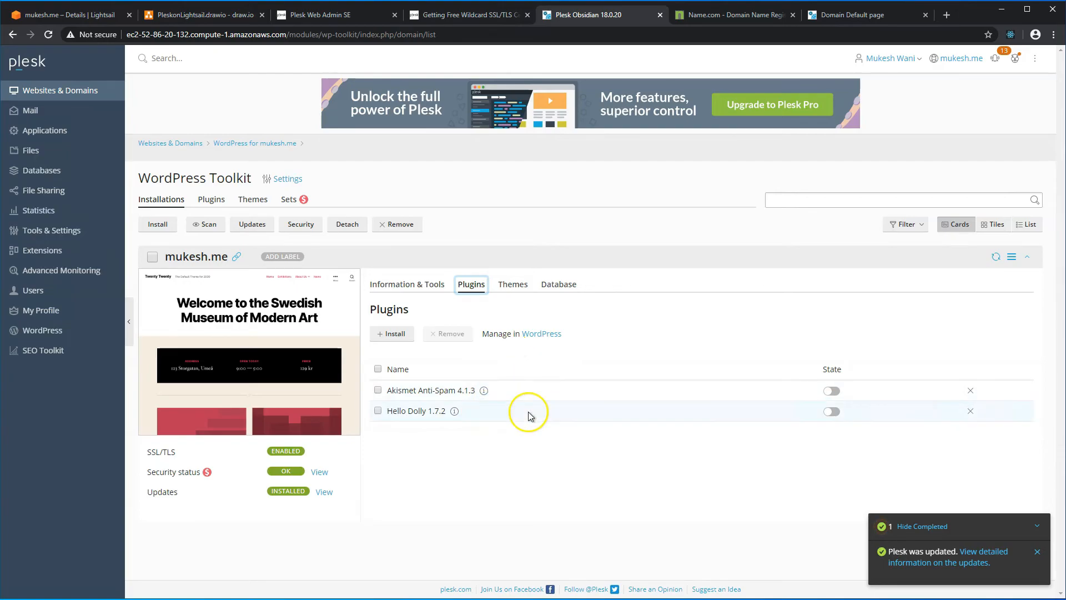
left_click(522, 288)
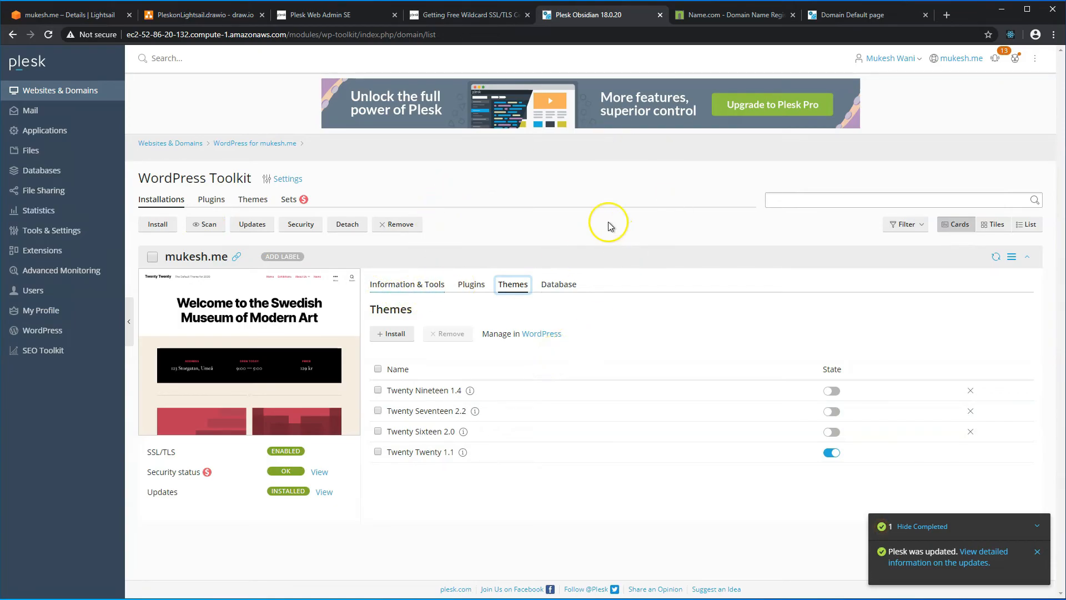
left_click(825, 17)
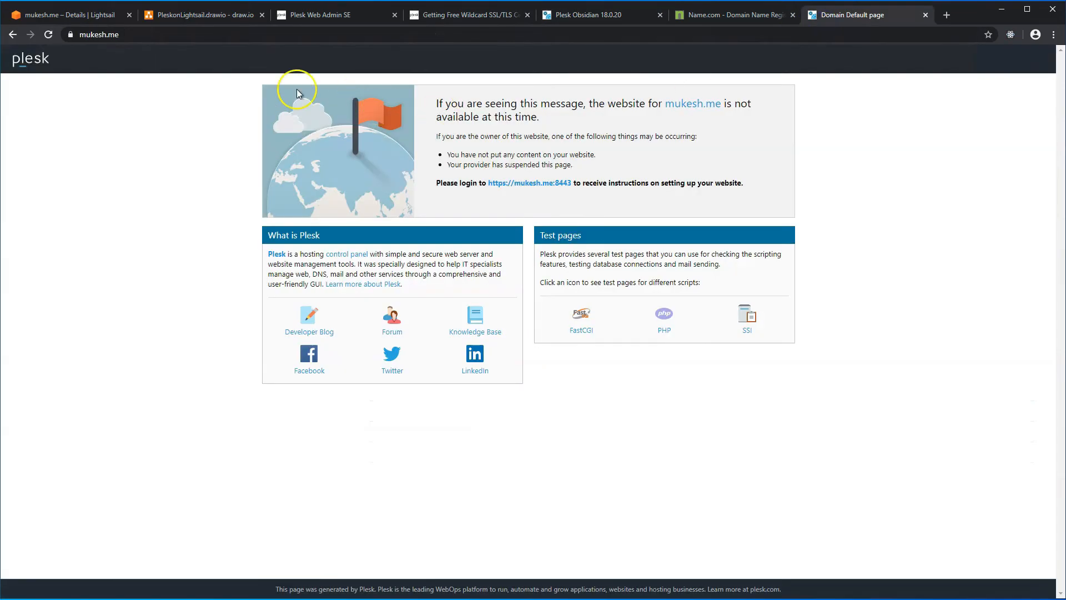
left_click(48, 34)
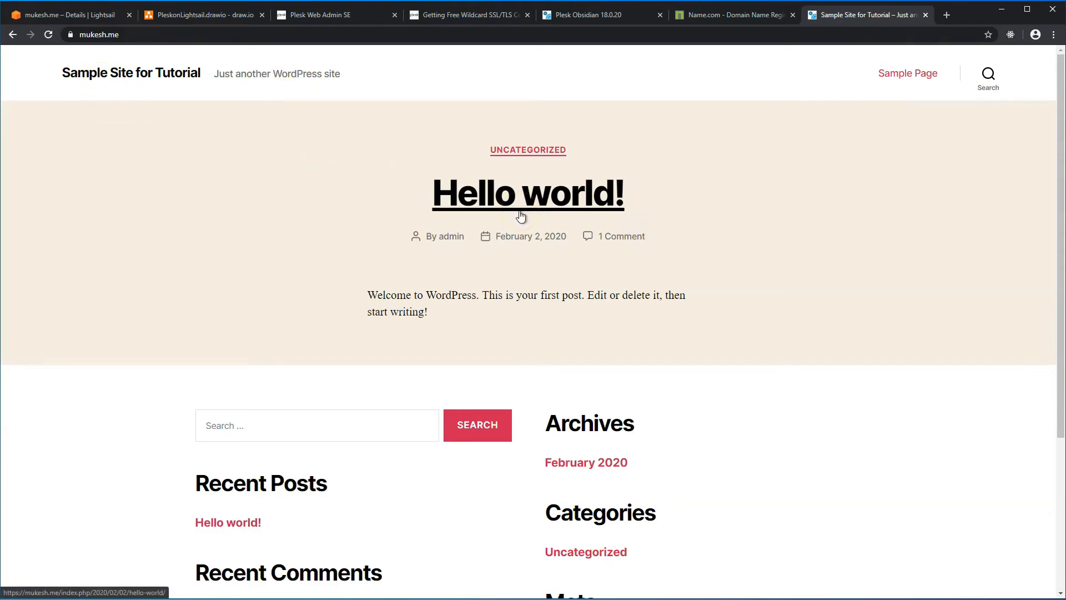
Return to Plesk and show the Websites & Domains overview of the domain
left_click(589, 15)
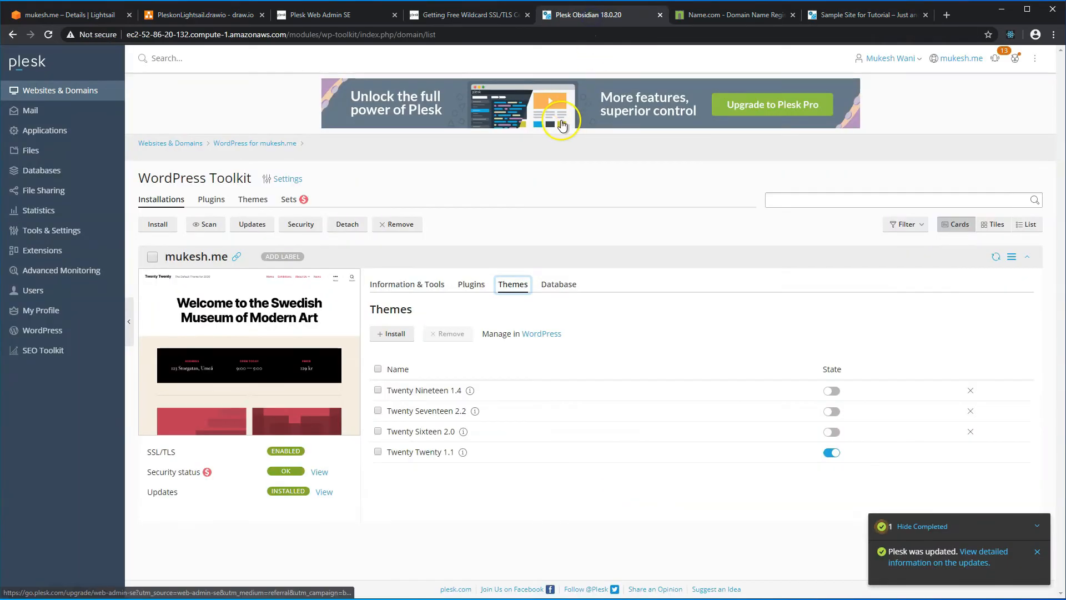
left_click(84, 151)
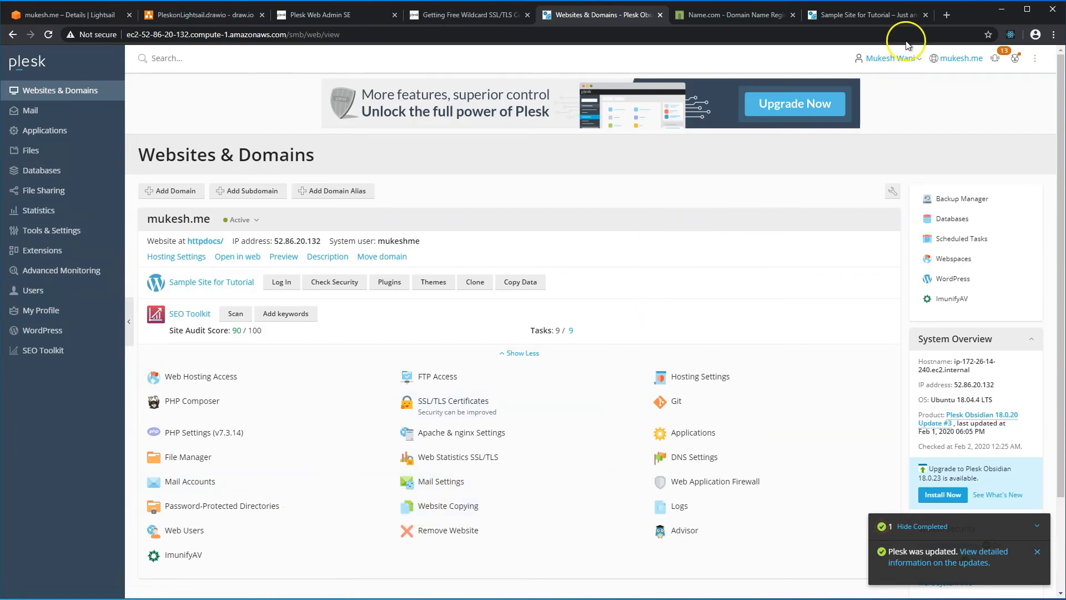
Search the web for zozo mail in a new browser tab, and open the Zoho Mail site and its pricing page
left_click(946, 15)
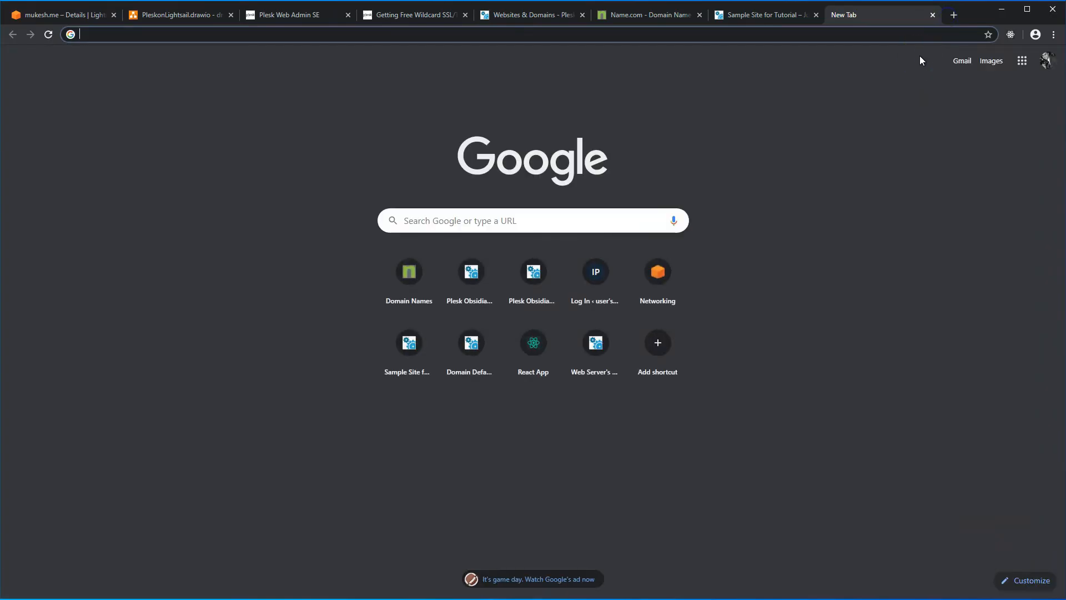
type("zozo ")
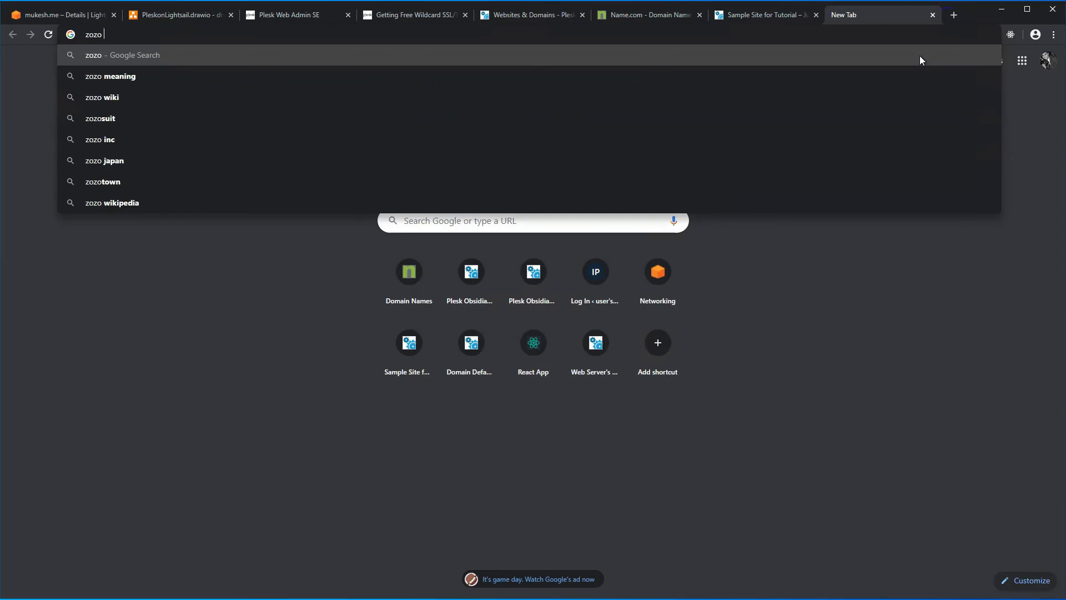
type("mail")
key("Return")
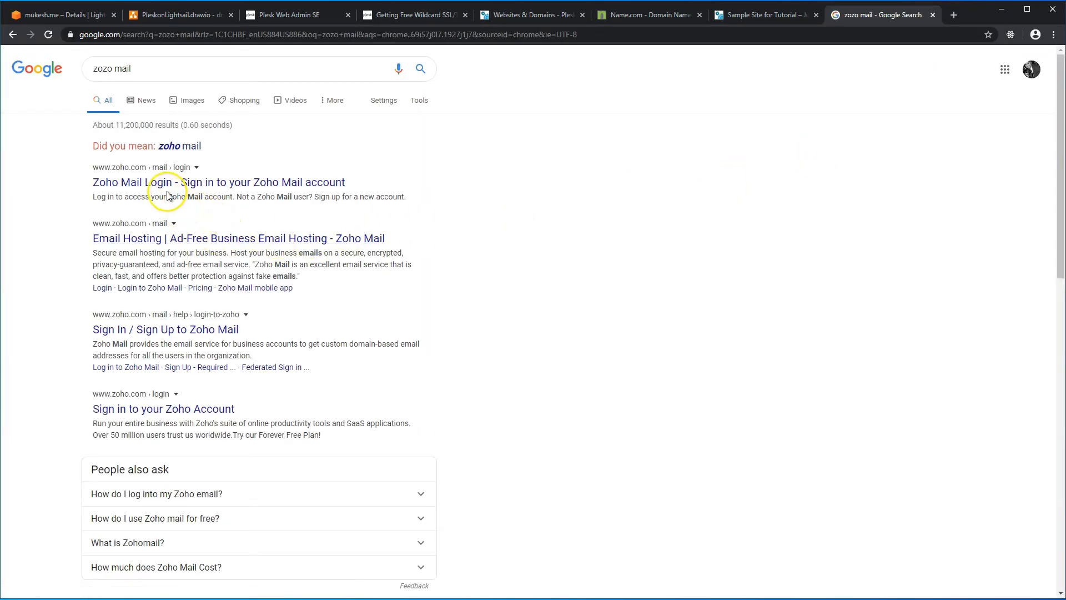
left_click(163, 223)
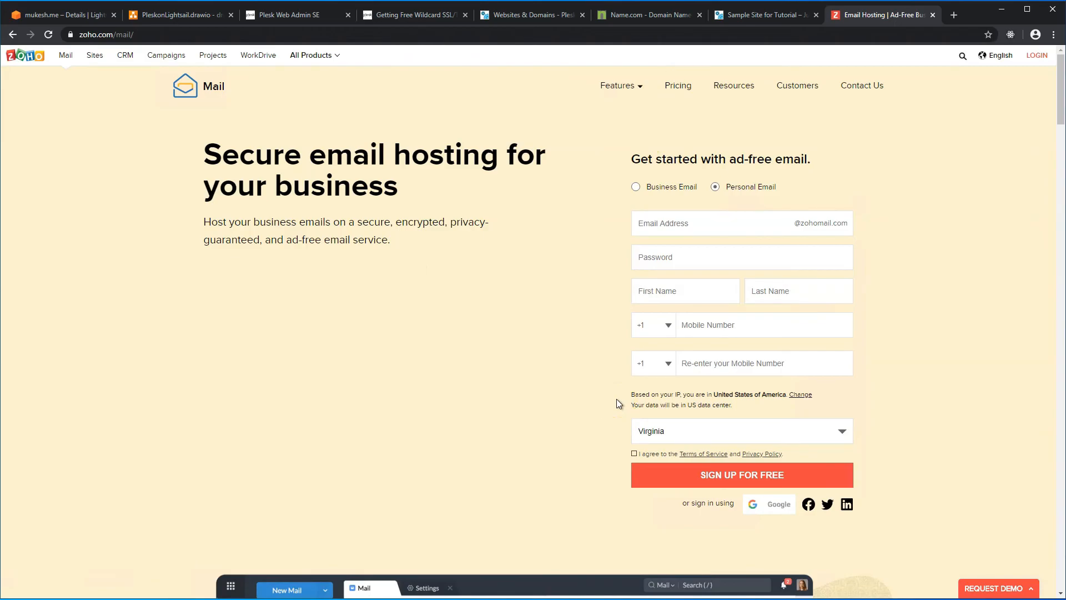
left_click(677, 85)
Search the web for google suite, and open the G Suite site and its pricing plans
left_click(439, 35)
type("goo")
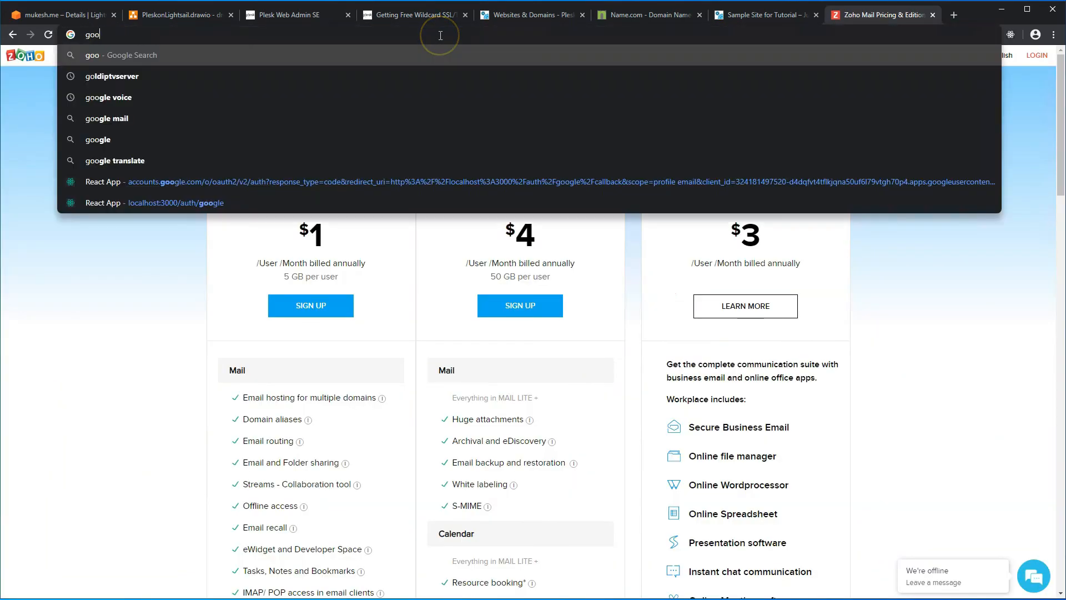
type("gle suite")
key("Return")
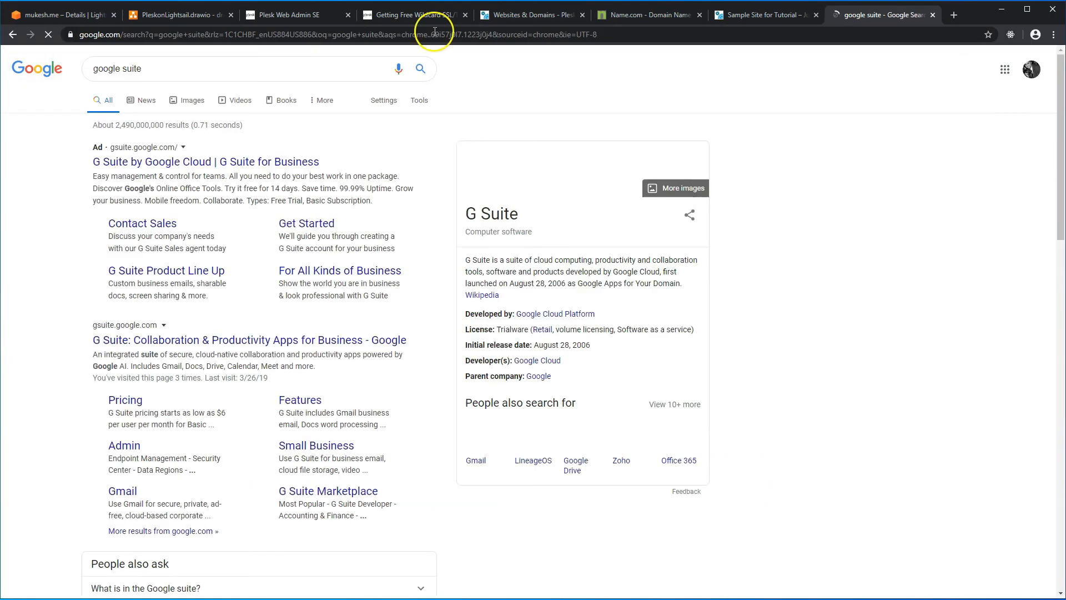
left_click(298, 347)
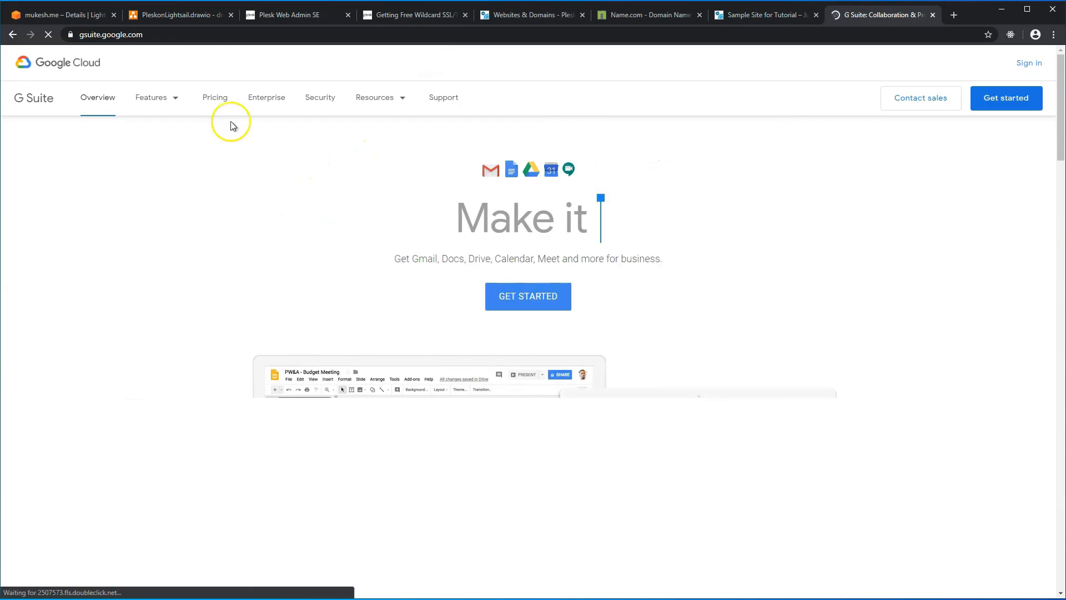
left_click(206, 103)
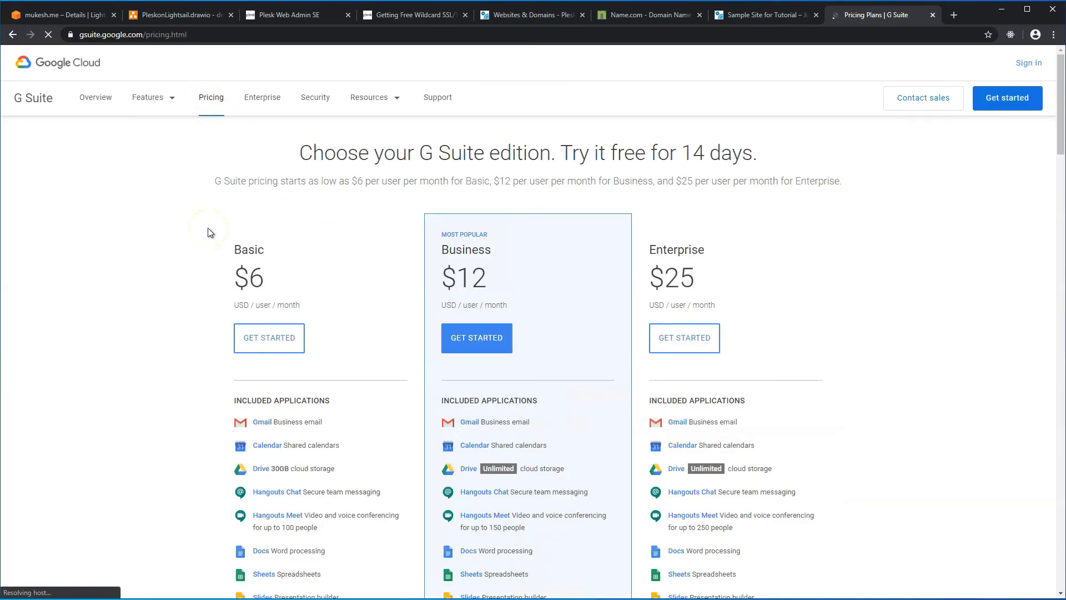
left_click(284, 340)
scroll(295, 433, "down", 4)
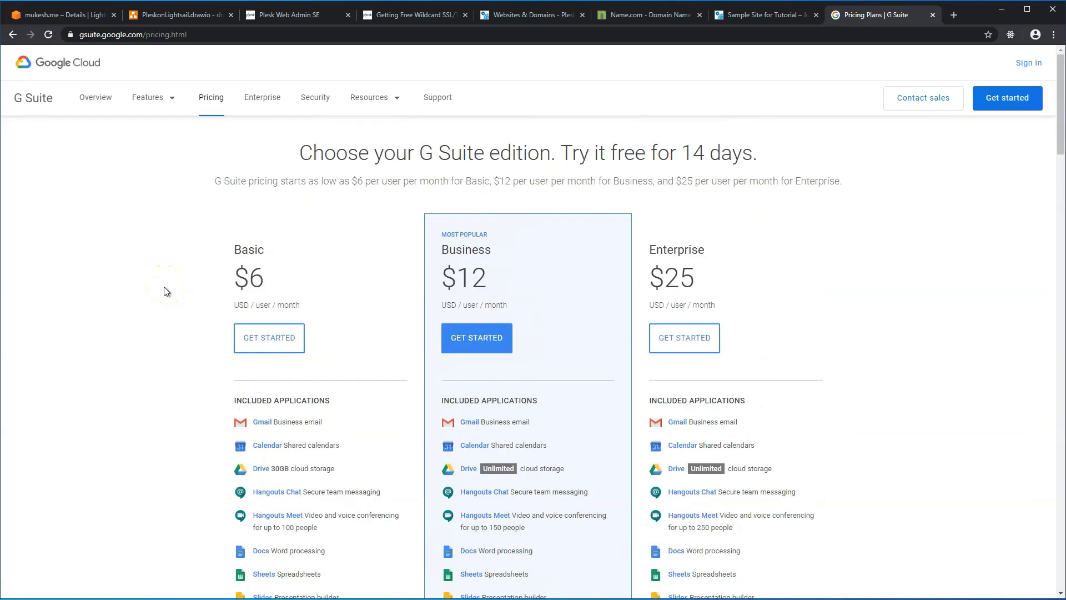
Search the web for office 365 and open the Microsoft Office site
left_click(195, 38)
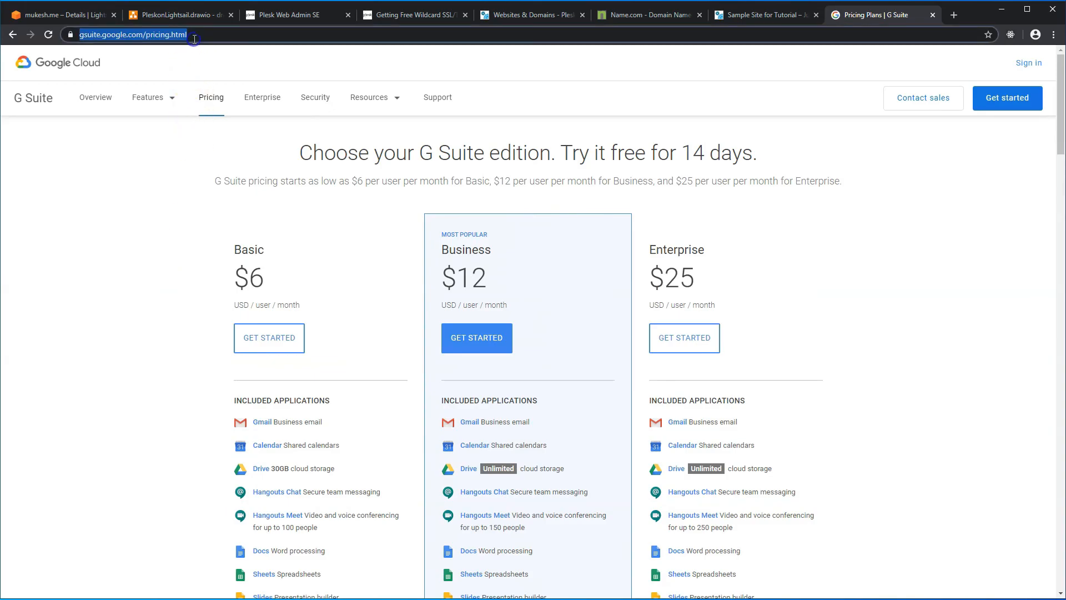
type("office ")
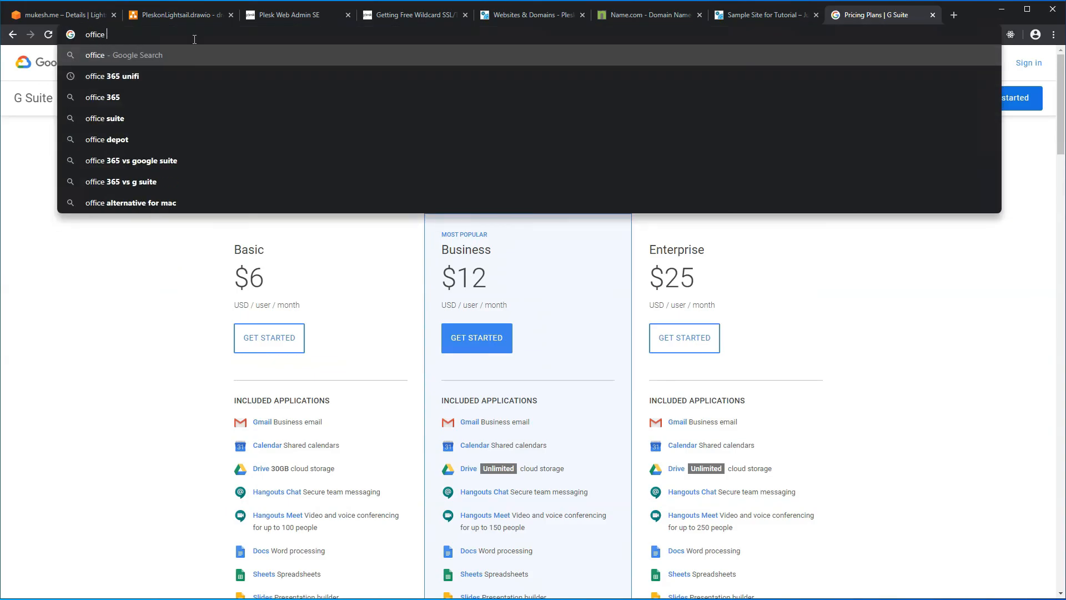
type("365")
key("Return")
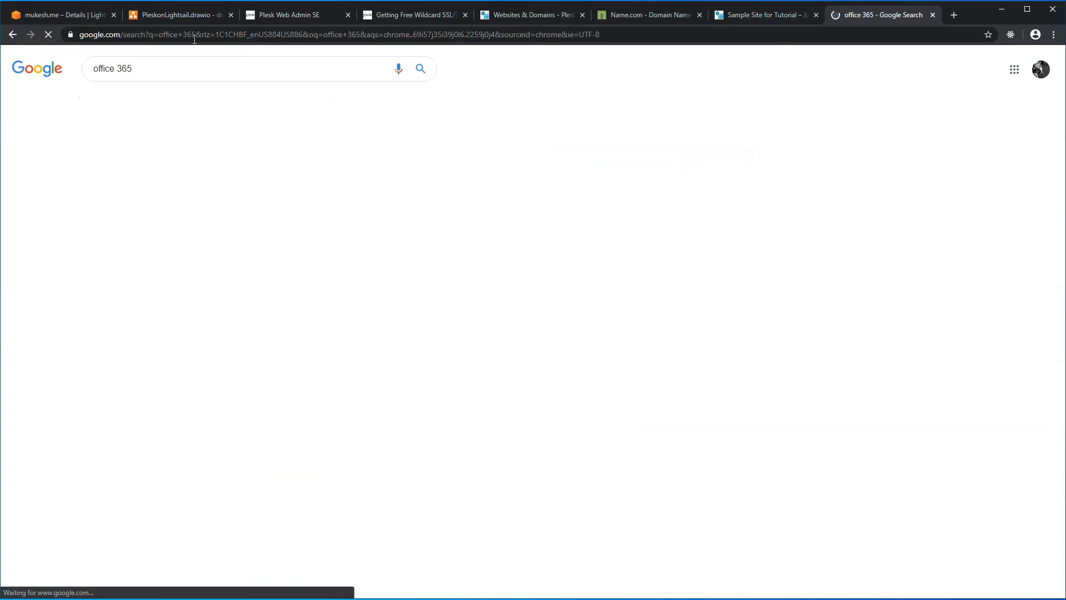
left_click(153, 160)
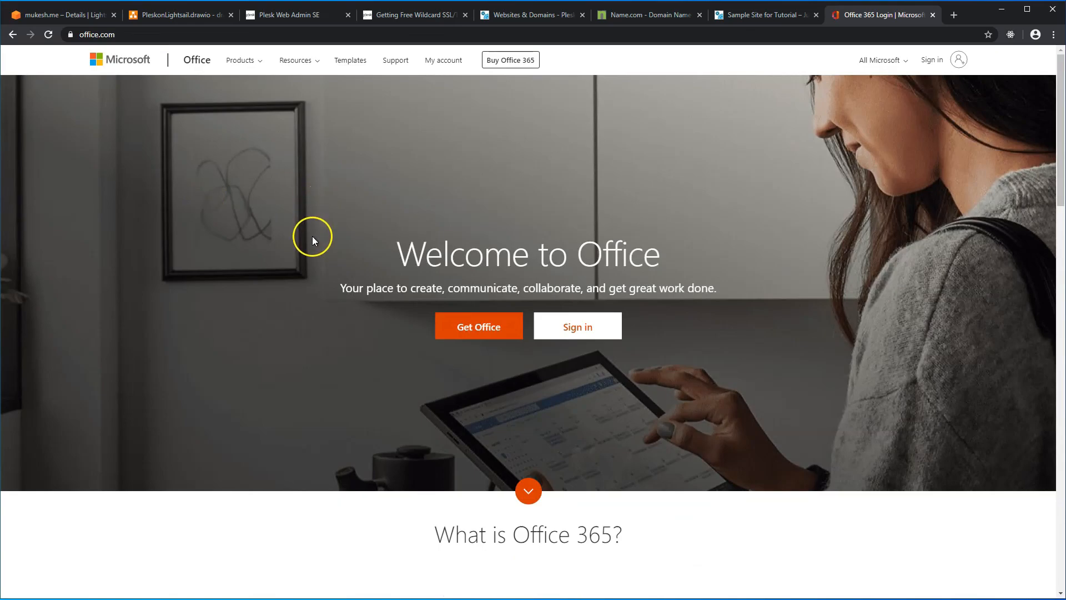
Search the web for godaddy and open the GoDaddy home page
left_click(603, 33)
type("godad")
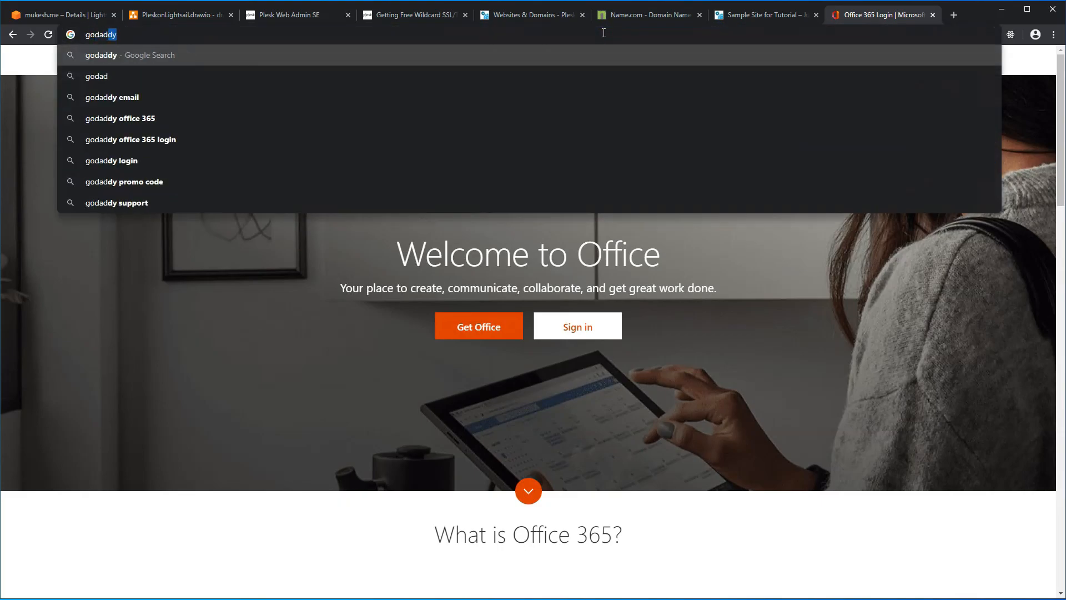
key("Return")
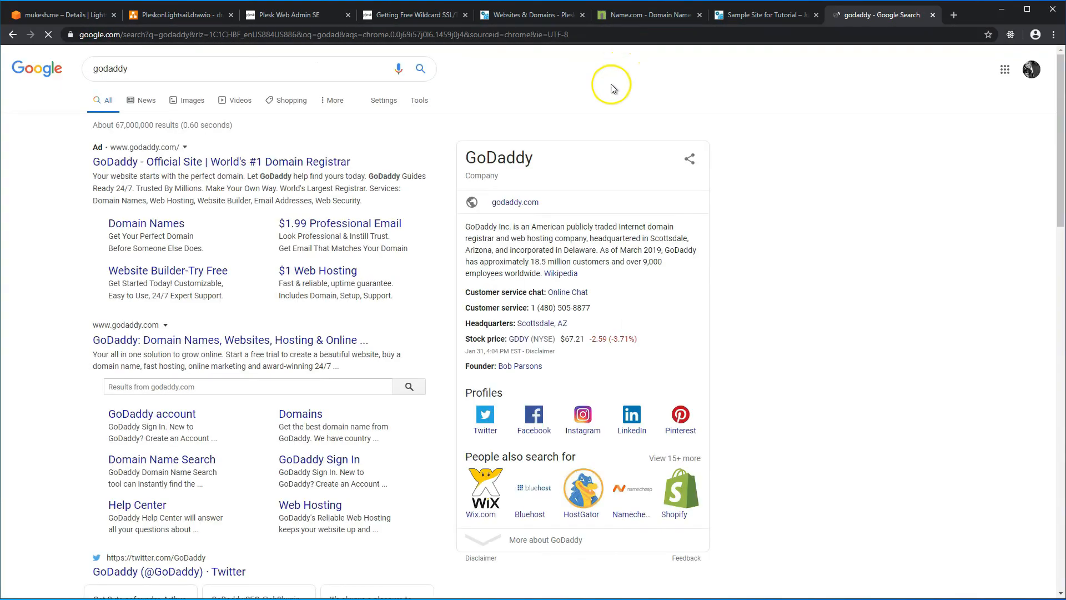
left_click(189, 340)
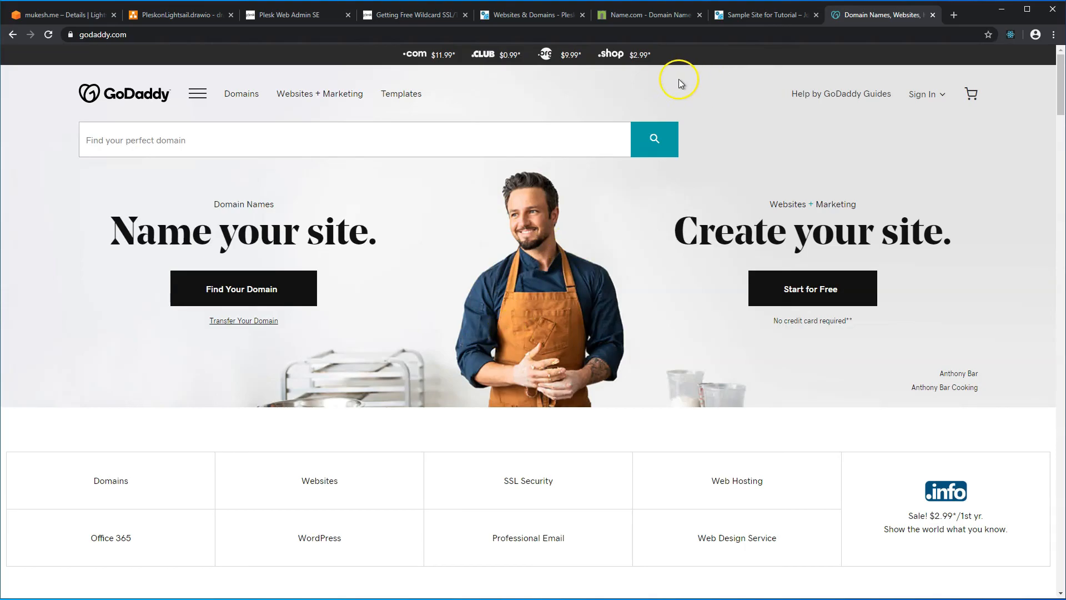
Switch to the domain's DNS zone details in Amazon Lightsail to view its DNS records
left_click(751, 18)
left_click(674, 16)
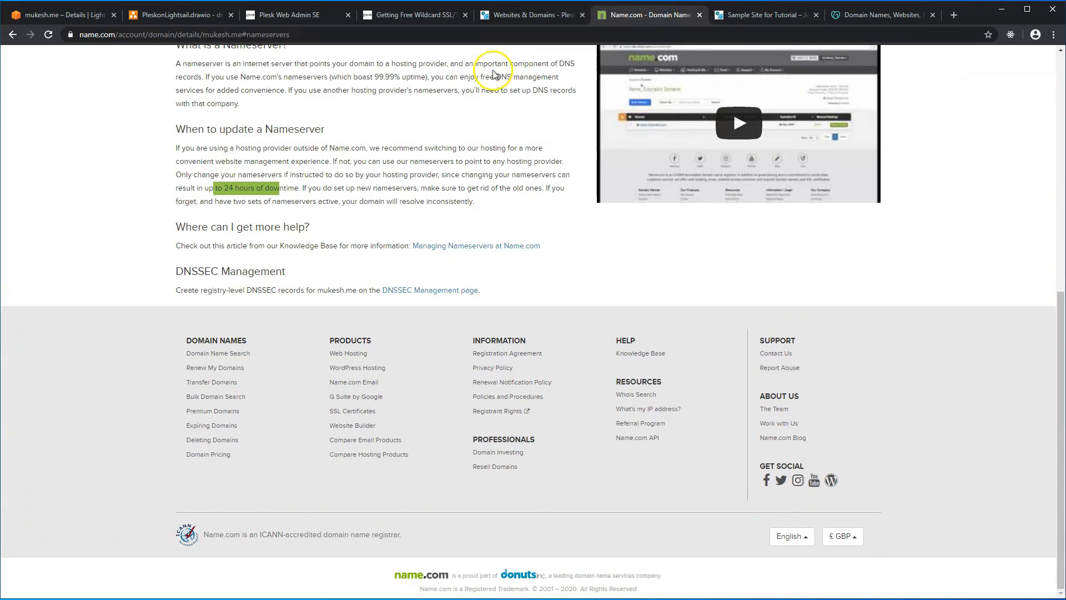
left_click(68, 17)
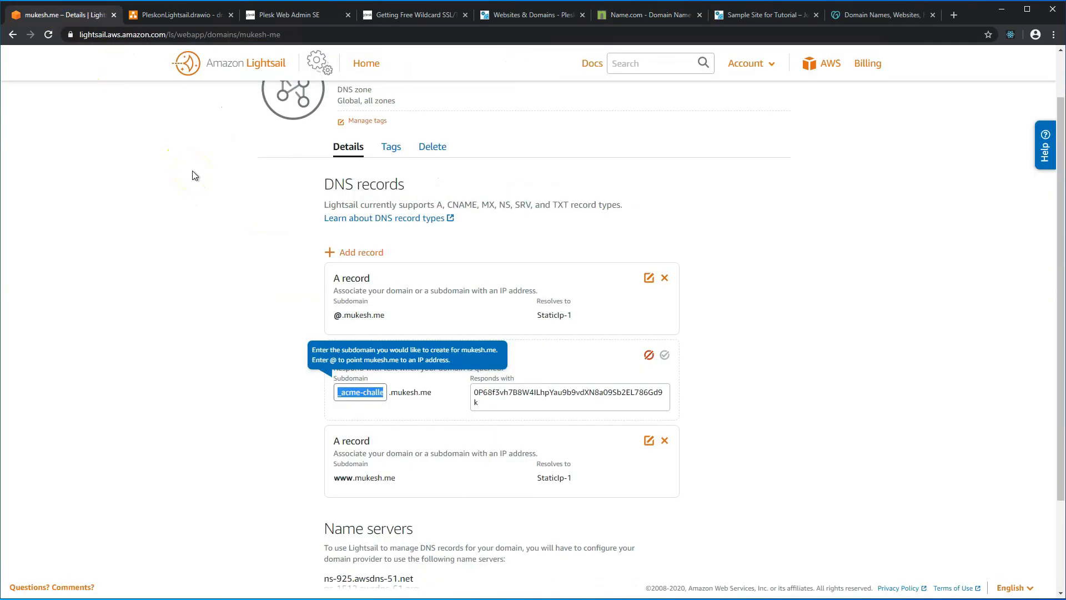